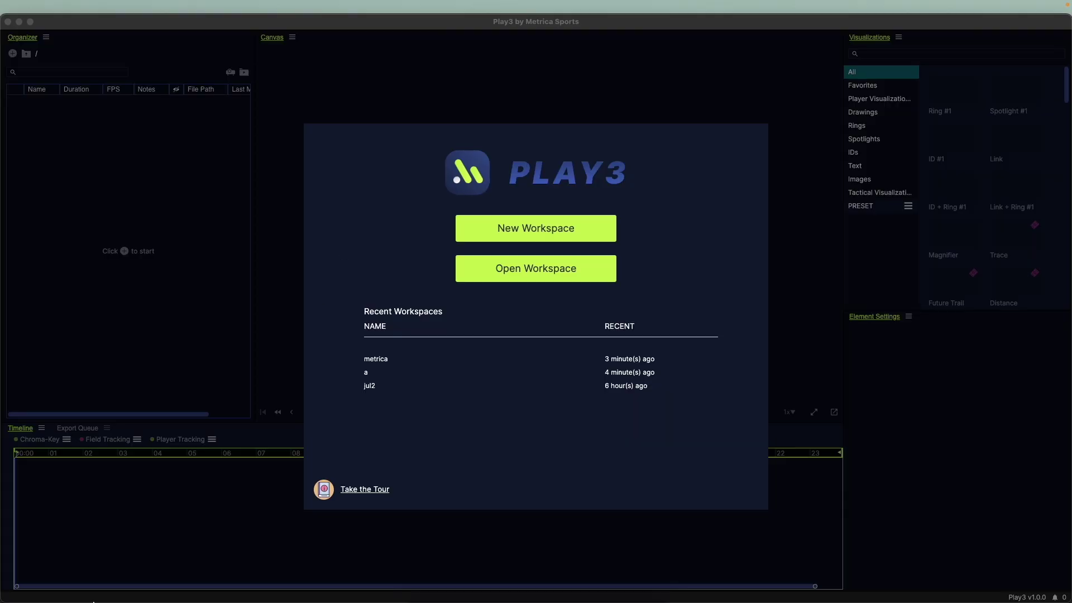
Create a new workspace named "a" and save it on the Desktop
left_click(530, 234)
left_click(520, 234)
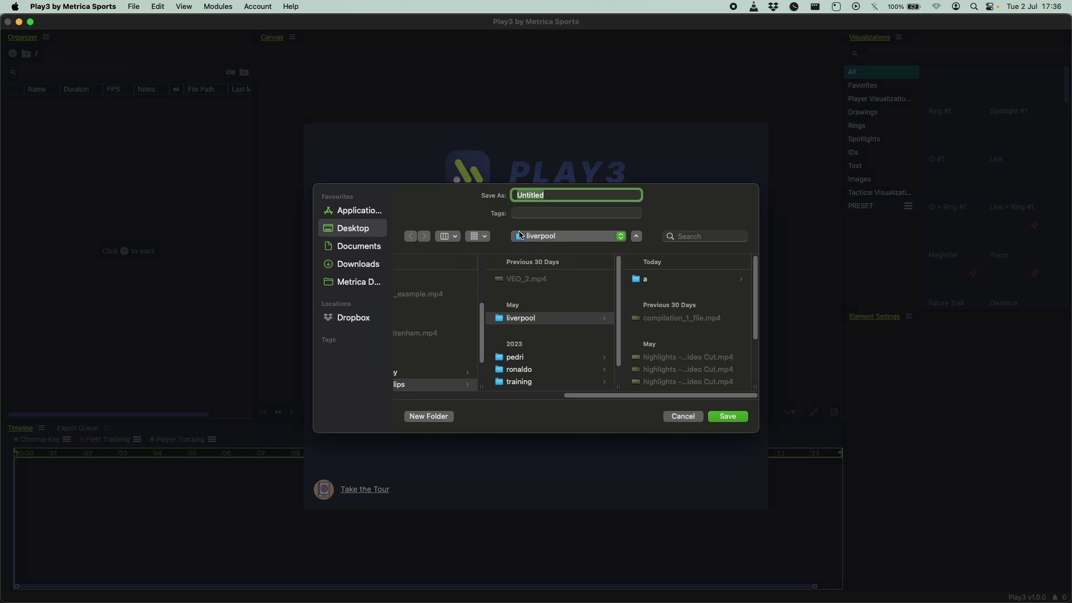
type("a")
left_click(360, 231)
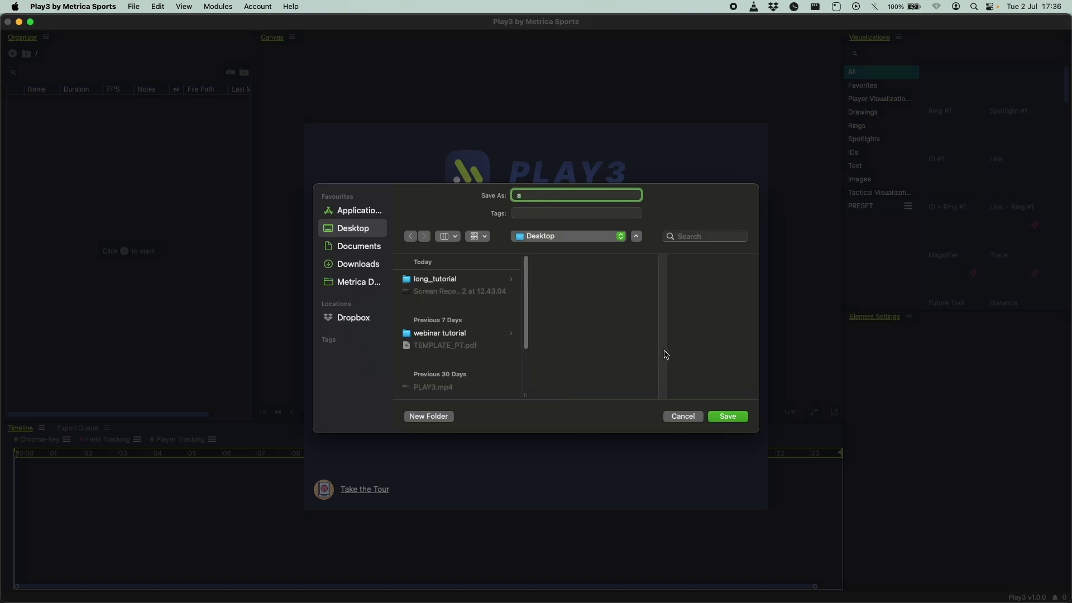
left_click(727, 417)
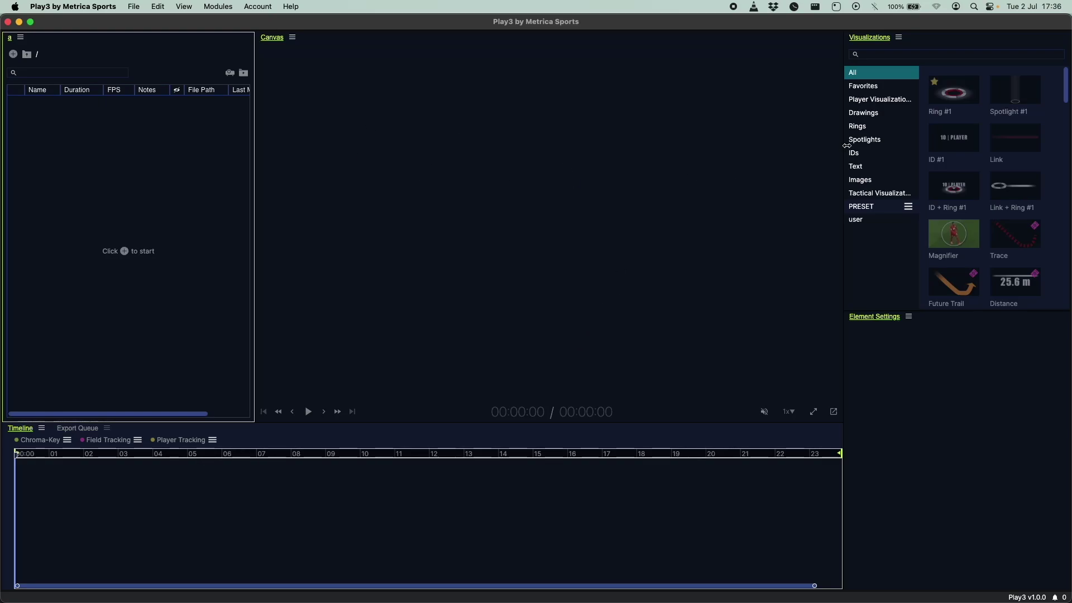
Dock the Visualizations module below the Organizer, then adjust the module sizes, narrowing the category list and widening Element Settings
left_click_drag(878, 43, 76, 419)
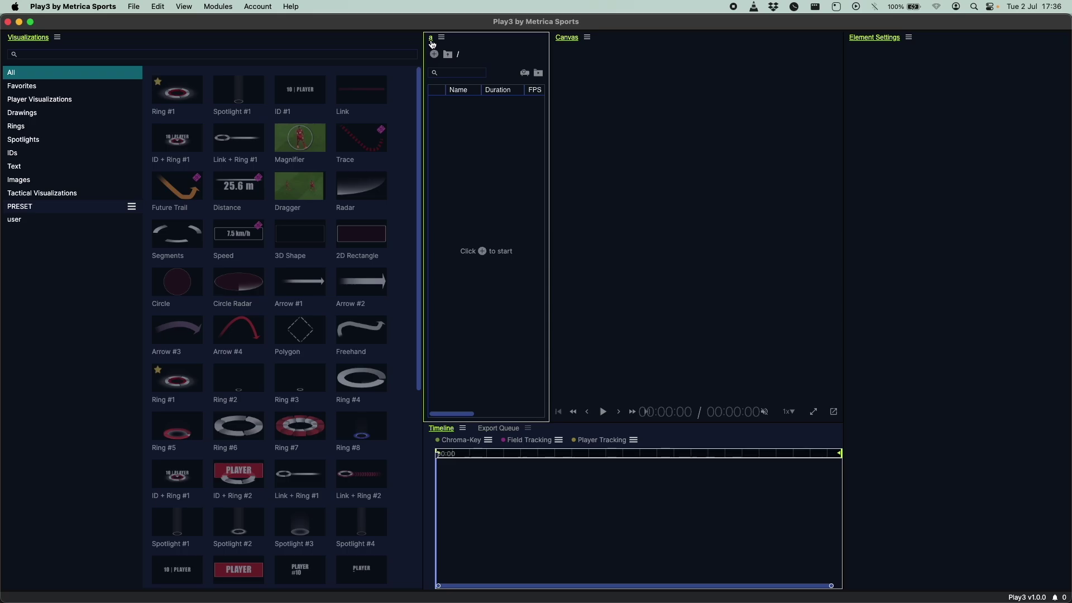
left_click_drag(432, 42, 199, 98)
left_click_drag(427, 209, 258, 219)
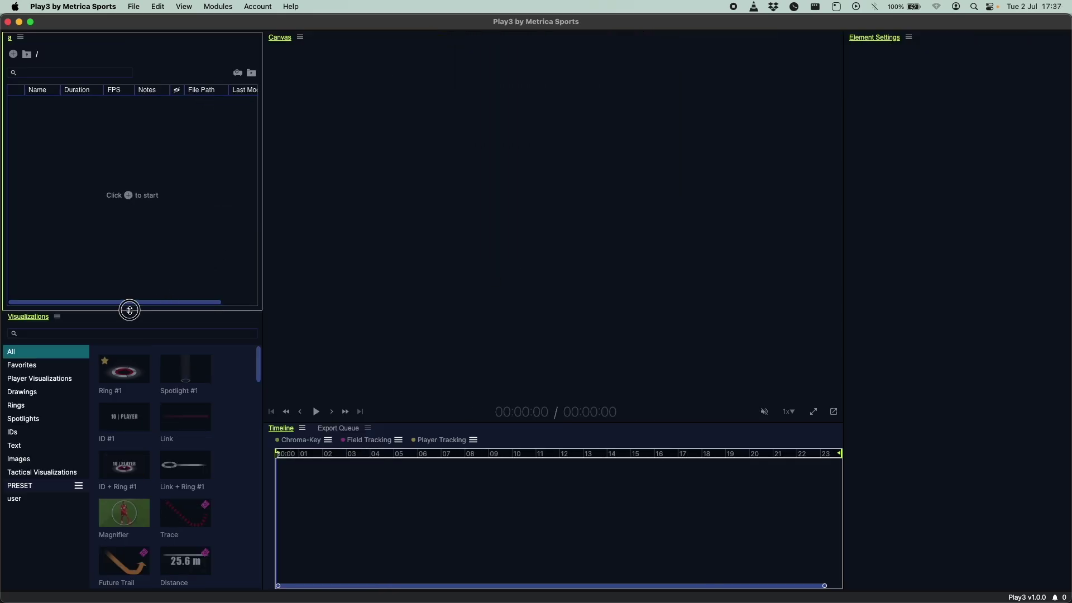
left_click_drag(127, 310, 127, 281)
left_click_drag(87, 326, 58, 324)
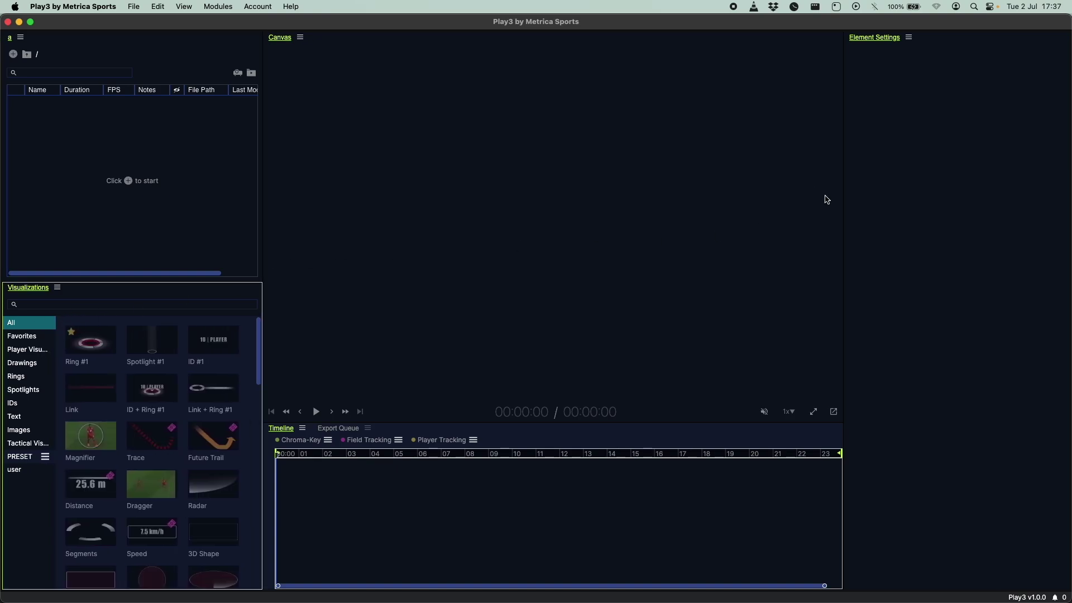
left_click_drag(844, 227, 835, 228)
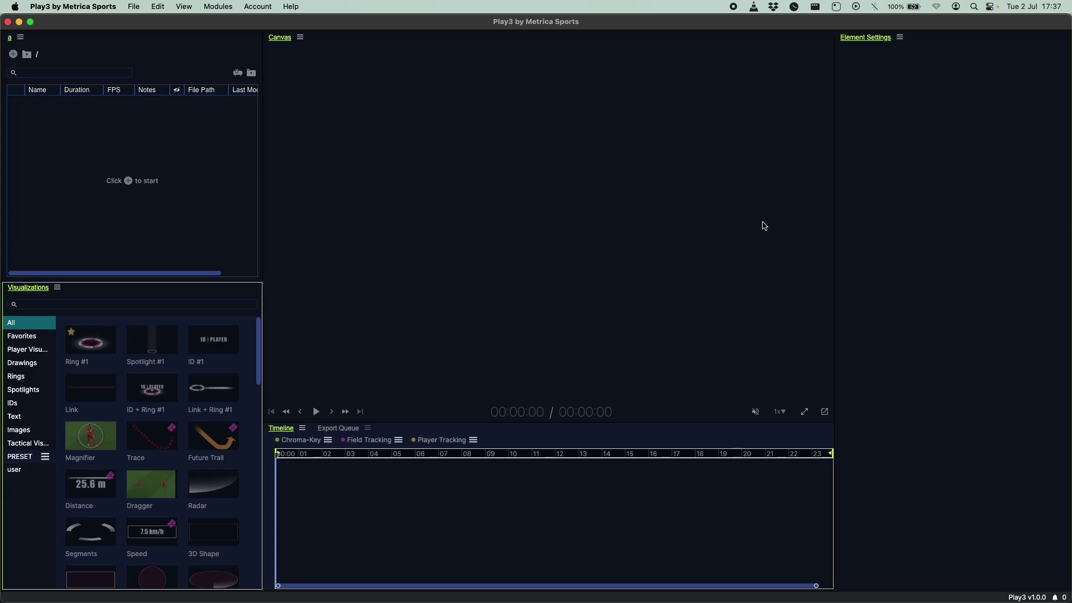
left_click(193, 205)
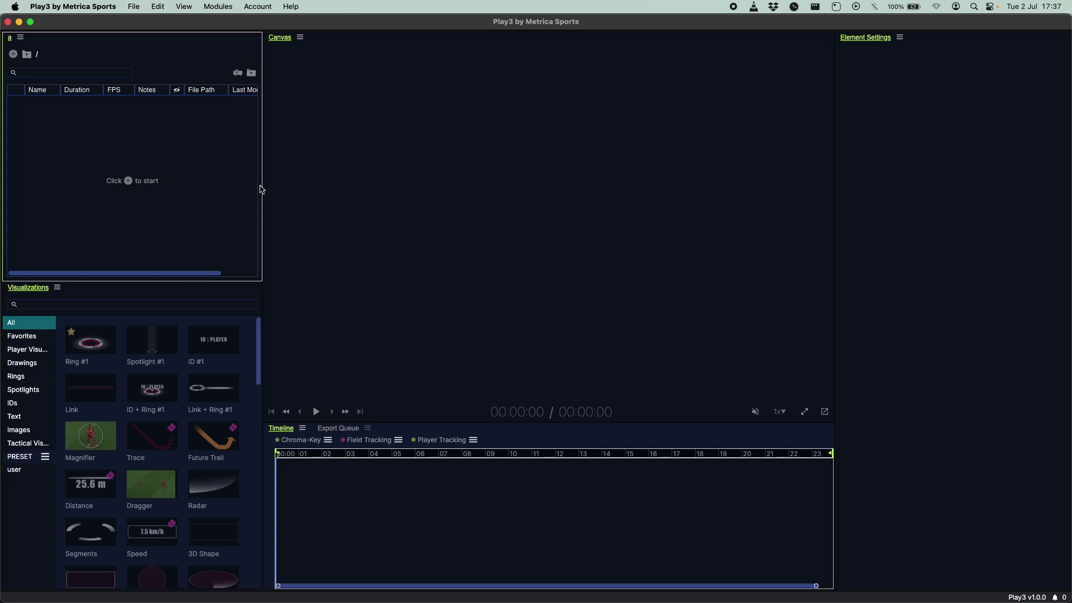
left_click(128, 180)
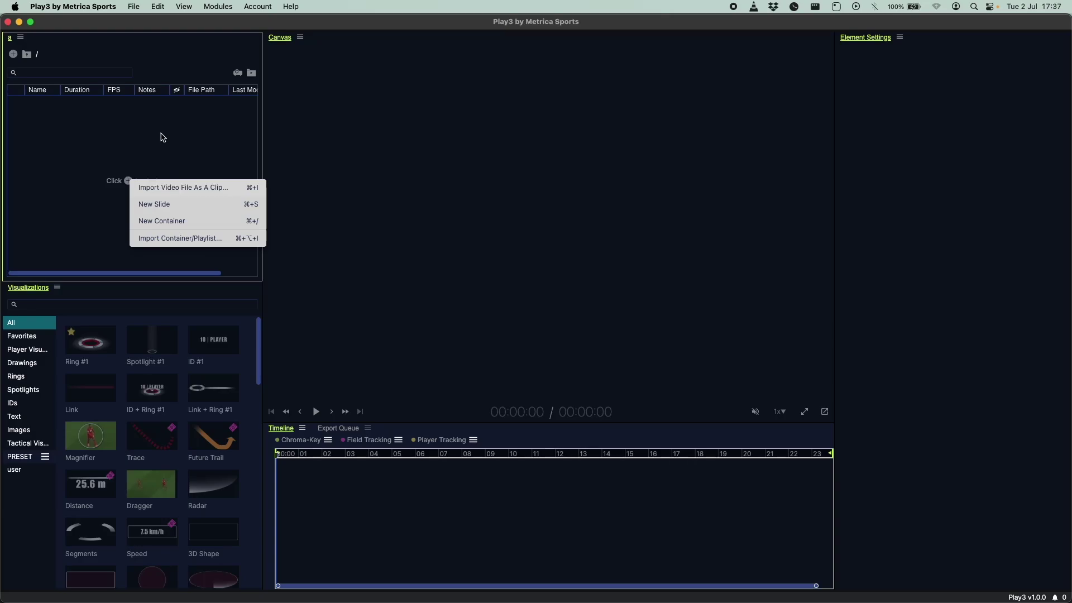
left_click(123, 139)
left_click(538, 293)
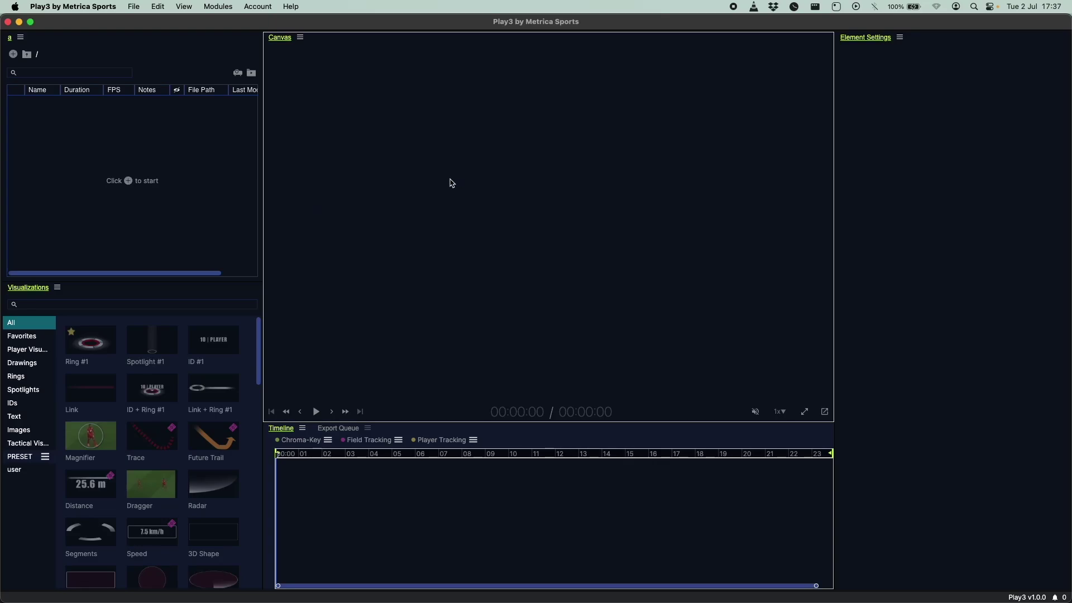
left_click(392, 538)
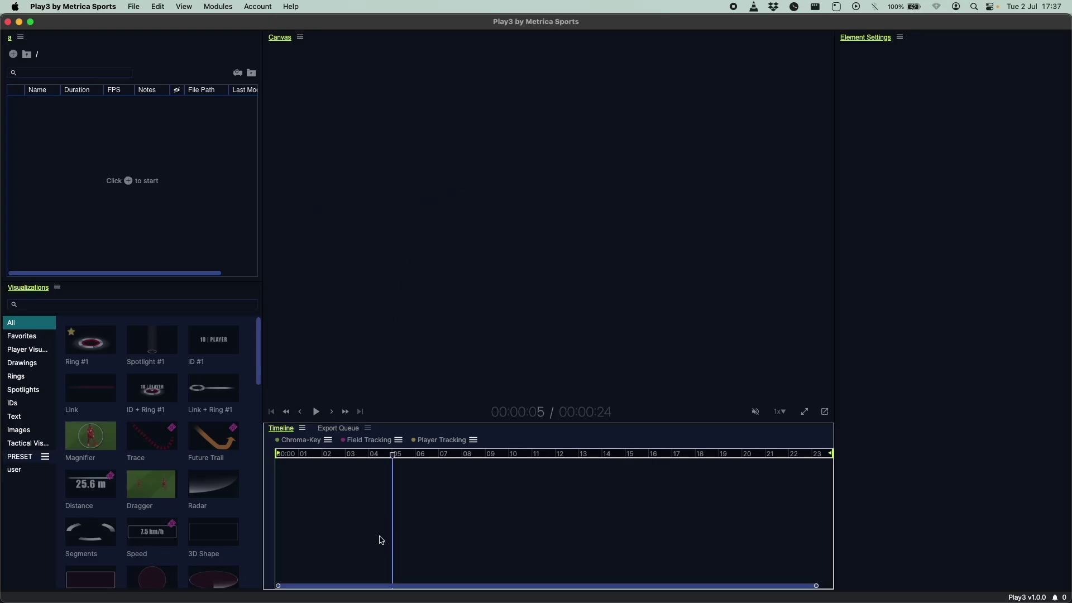
left_click_drag(390, 513, 346, 510)
Browse the Player Visualizations, Drawings, Rings and Spotlights categories of the visualization library
left_click(142, 297)
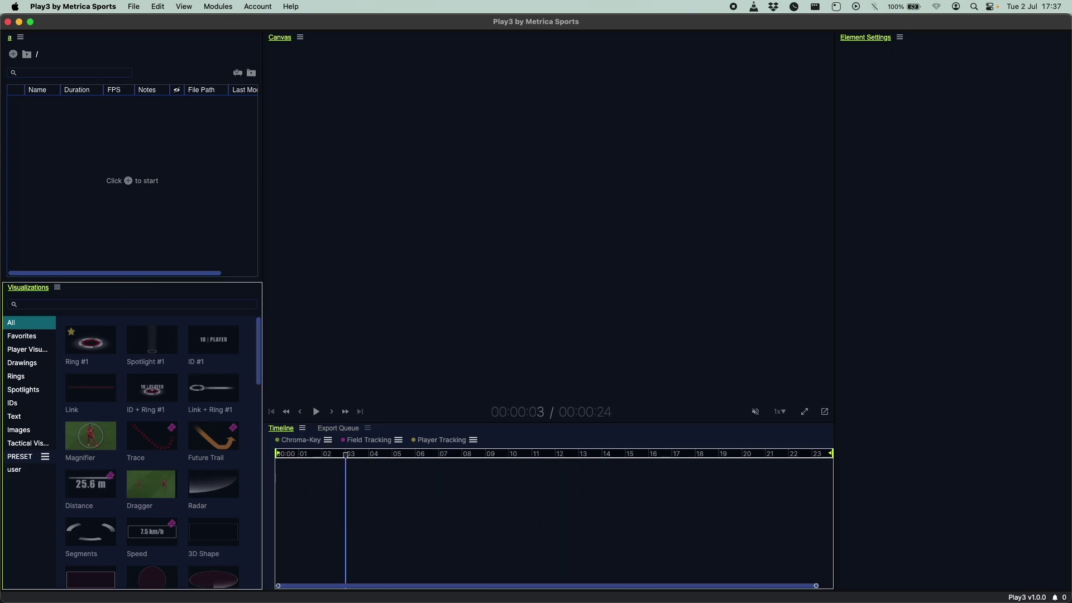
left_click(24, 349)
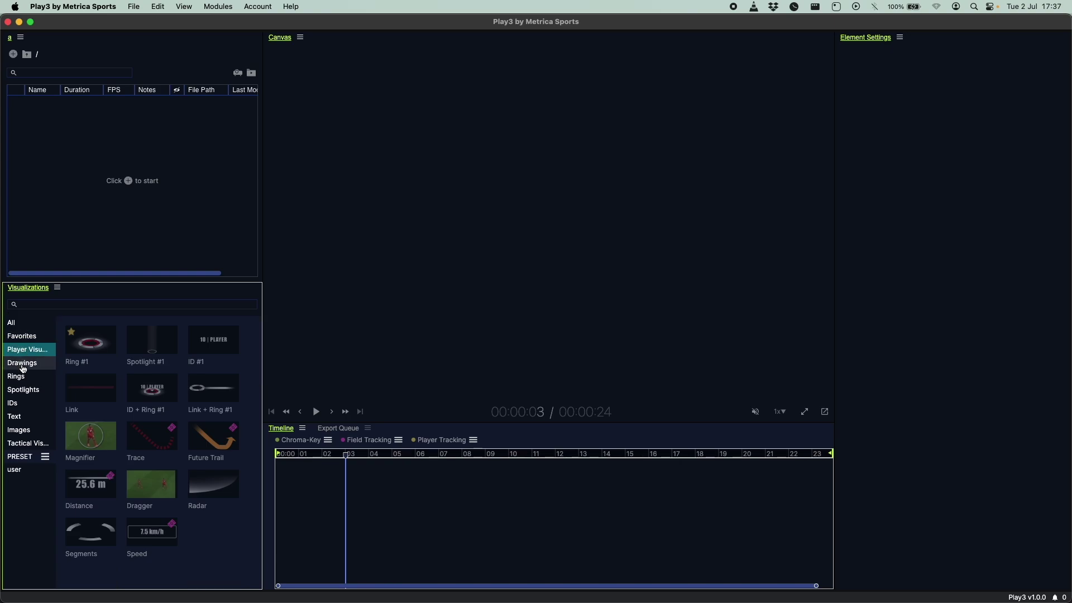
left_click(22, 368)
left_click(23, 377)
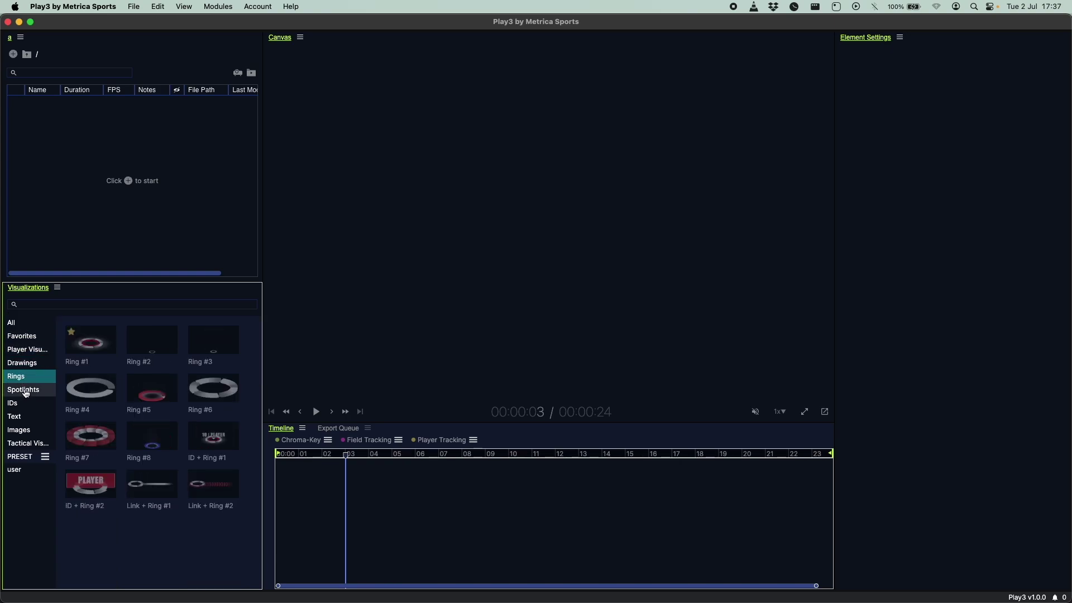
left_click(26, 393)
left_click(994, 161)
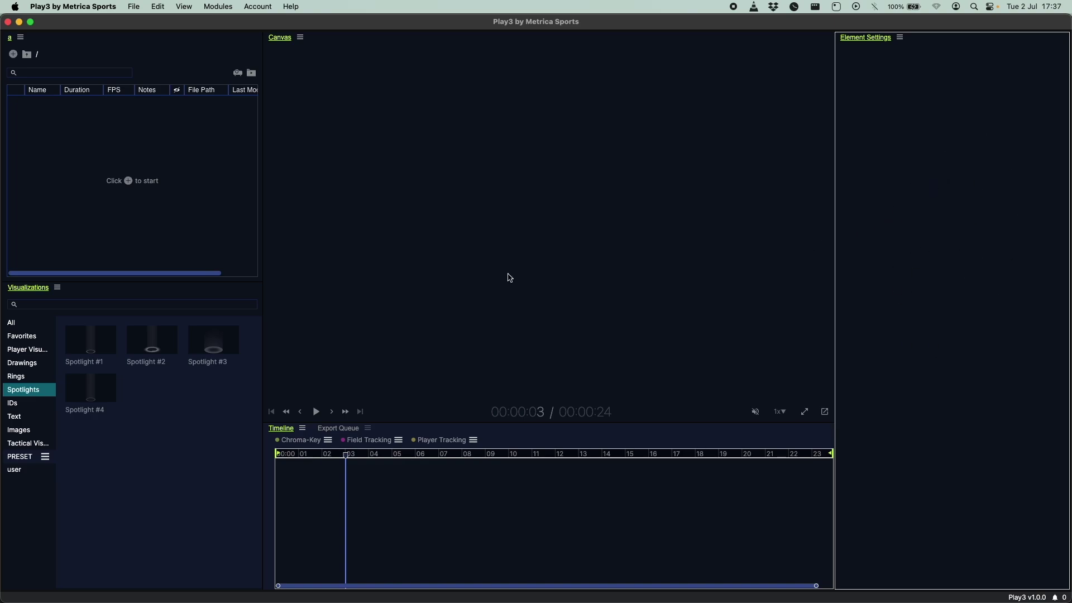
Import the highlights - 03, MID positioning - 01 and MID positioning - 02 videos as clips from Desktop/metrica/0_videos/short clips/liverpool
left_click(99, 230)
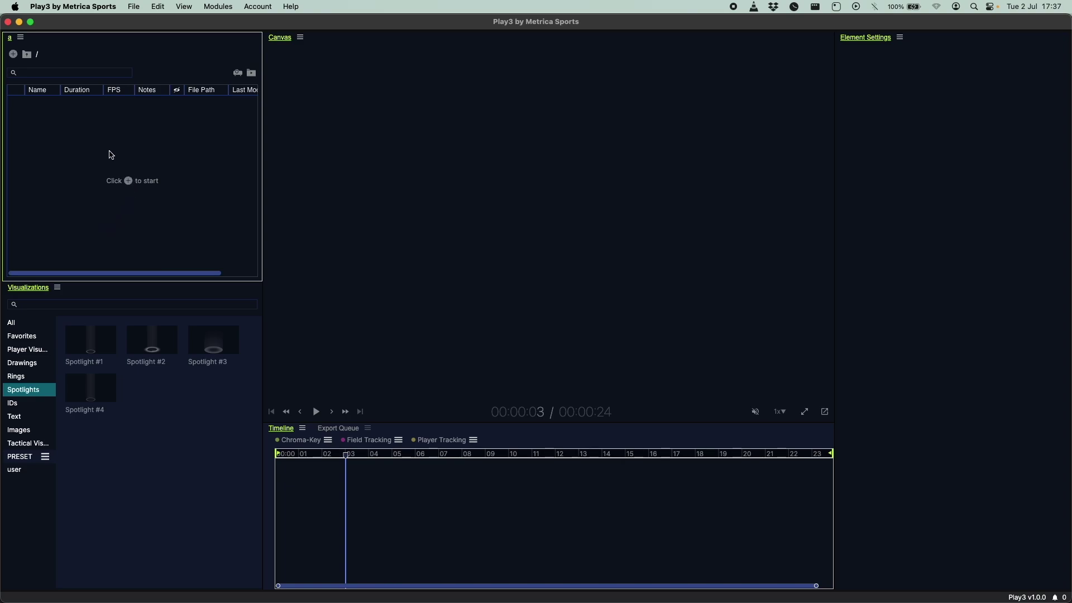
left_click(128, 181)
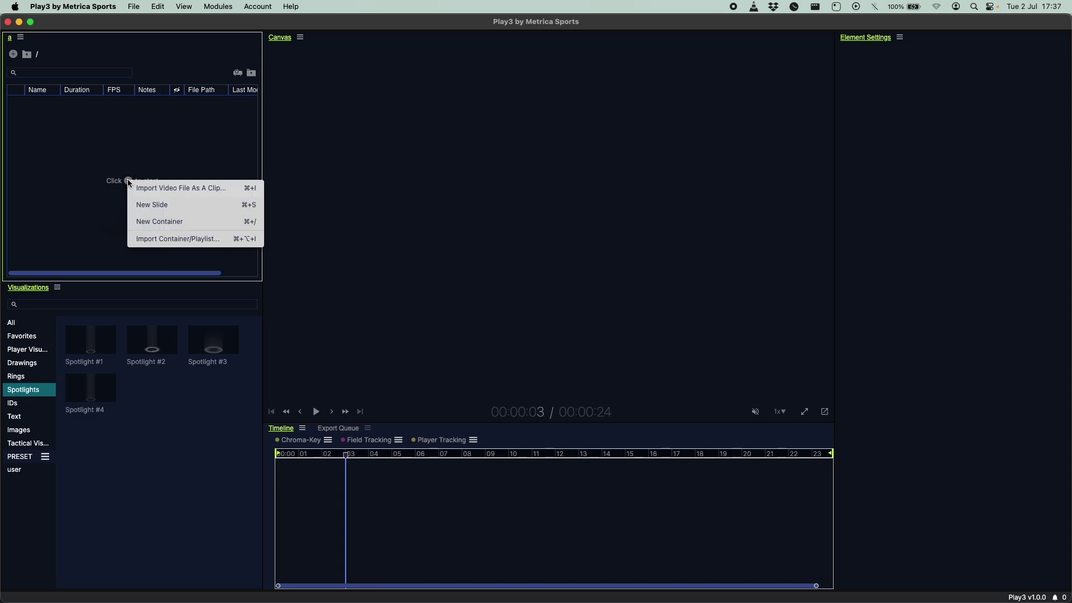
left_click(190, 188)
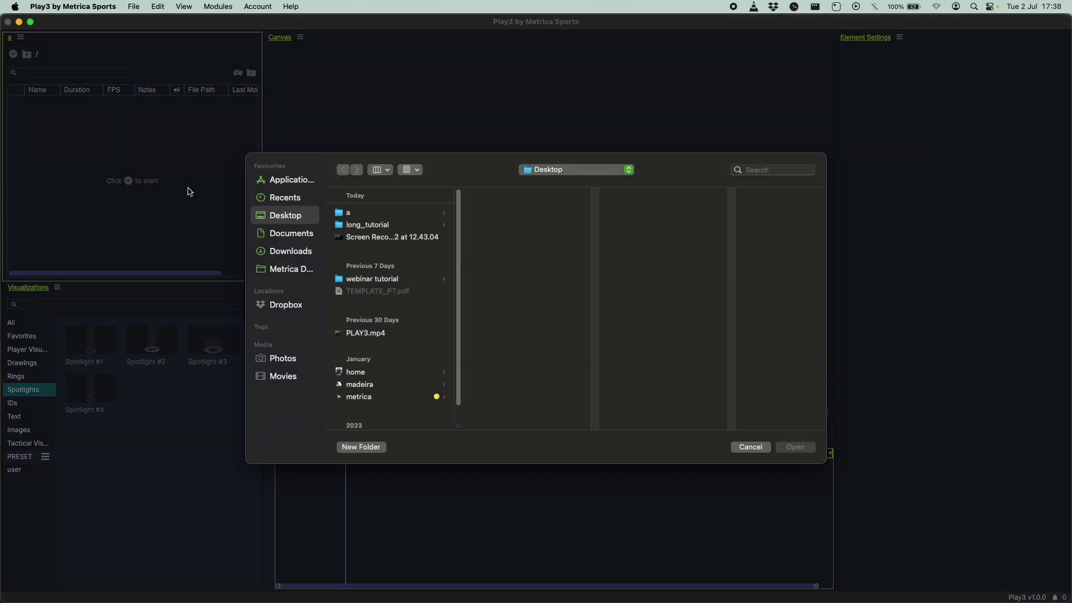
left_click(388, 396)
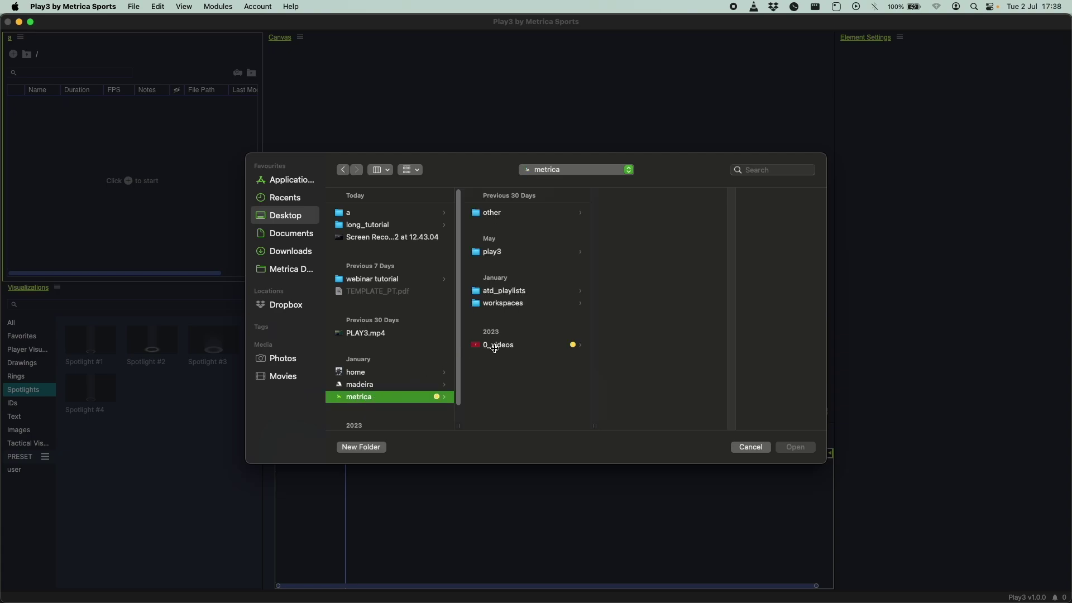
left_click(494, 346)
scroll(658, 374, "down", 5)
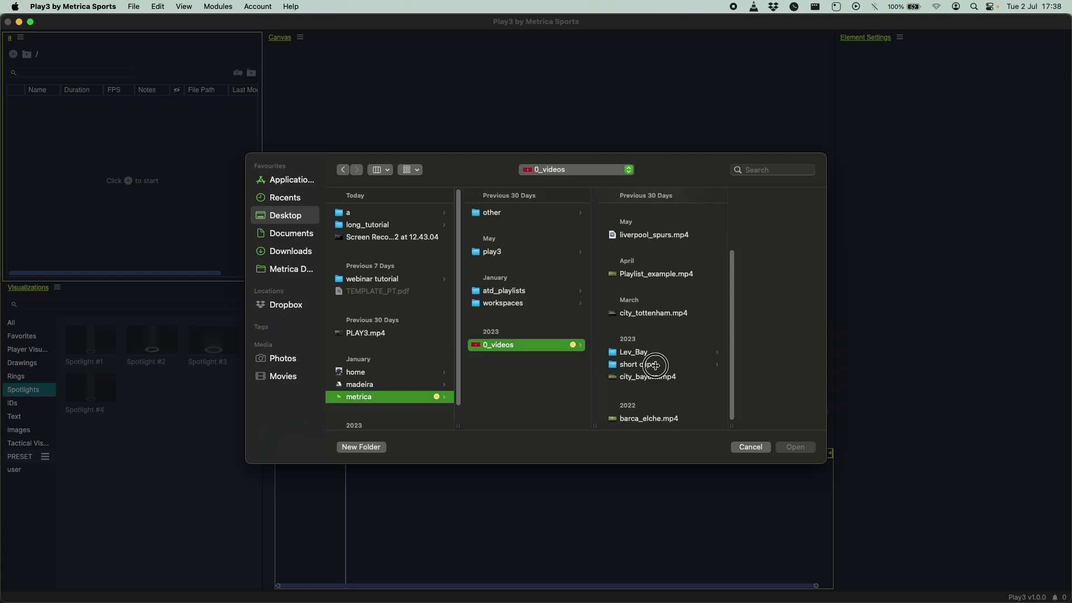
left_click(656, 366)
left_click(731, 255)
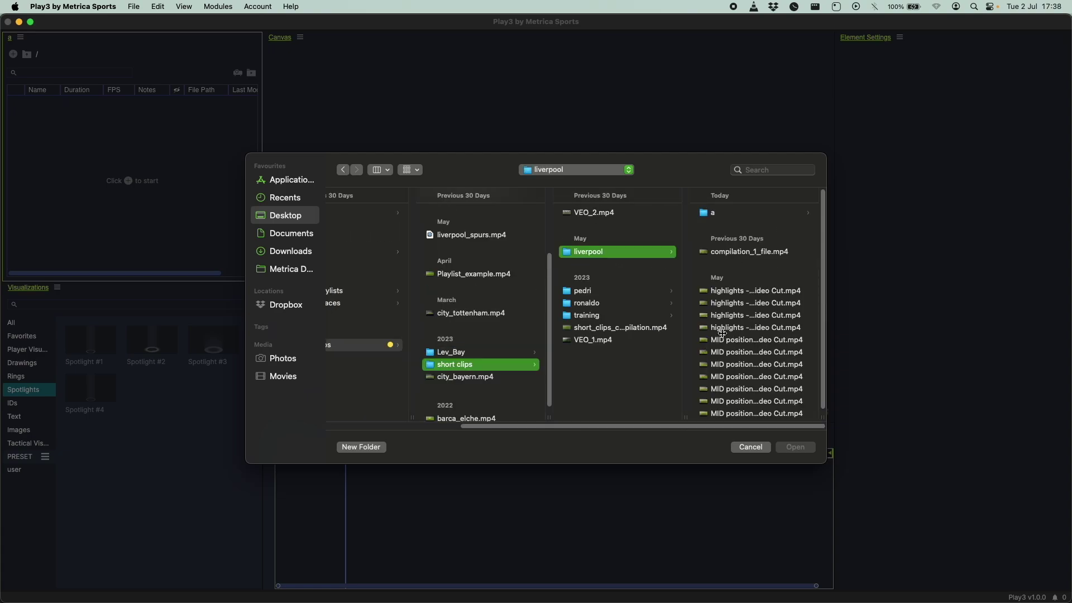
left_click(722, 337)
left_click(635, 315, "super")
left_click(618, 353, "super")
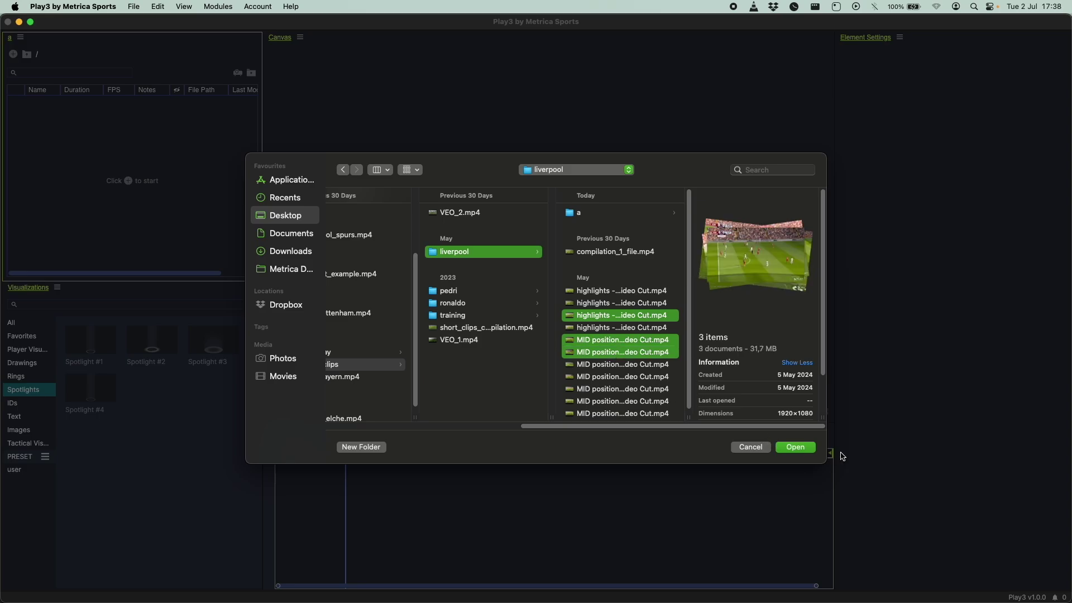
left_click(795, 447)
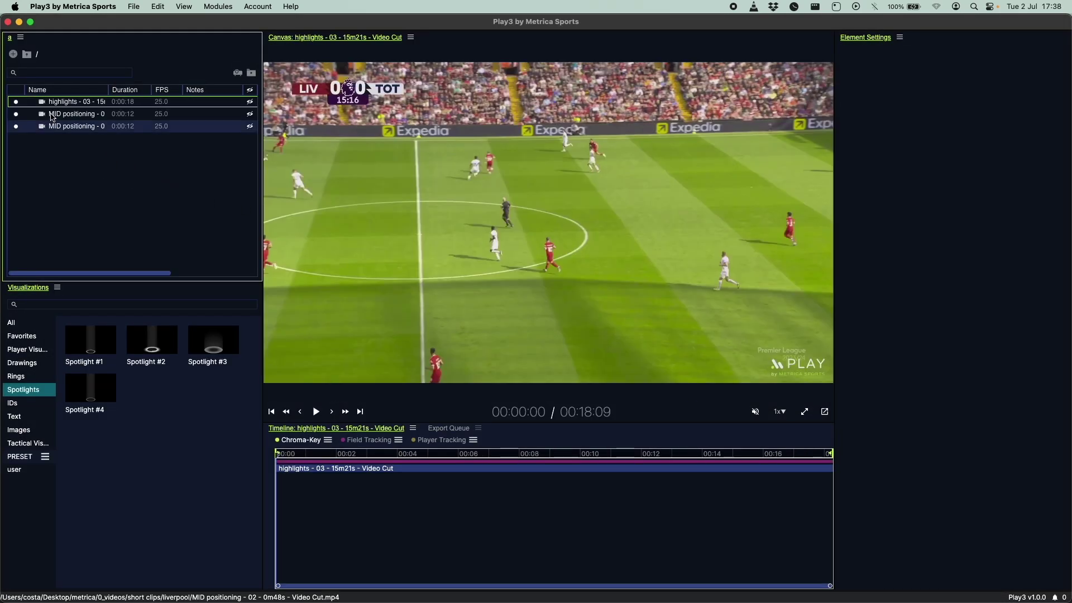
Create a new container in the Organizer and move the MID positioning - 02 clip into it
right_click(66, 203)
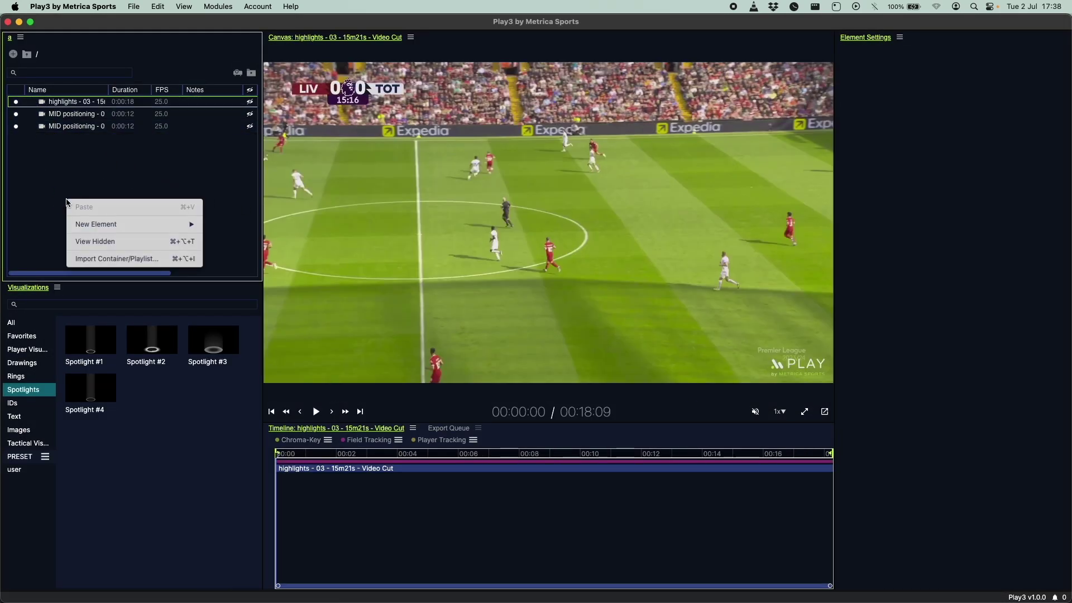
mouse_move(104, 226)
left_click(240, 256)
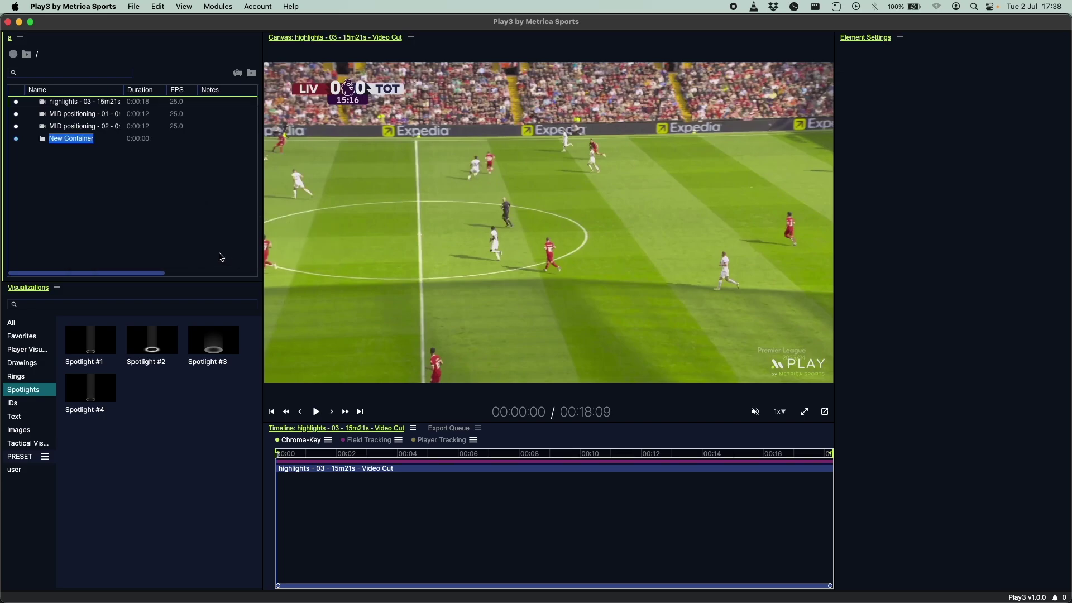
left_click_drag(43, 129, 35, 137)
left_click(38, 129)
left_click(39, 139)
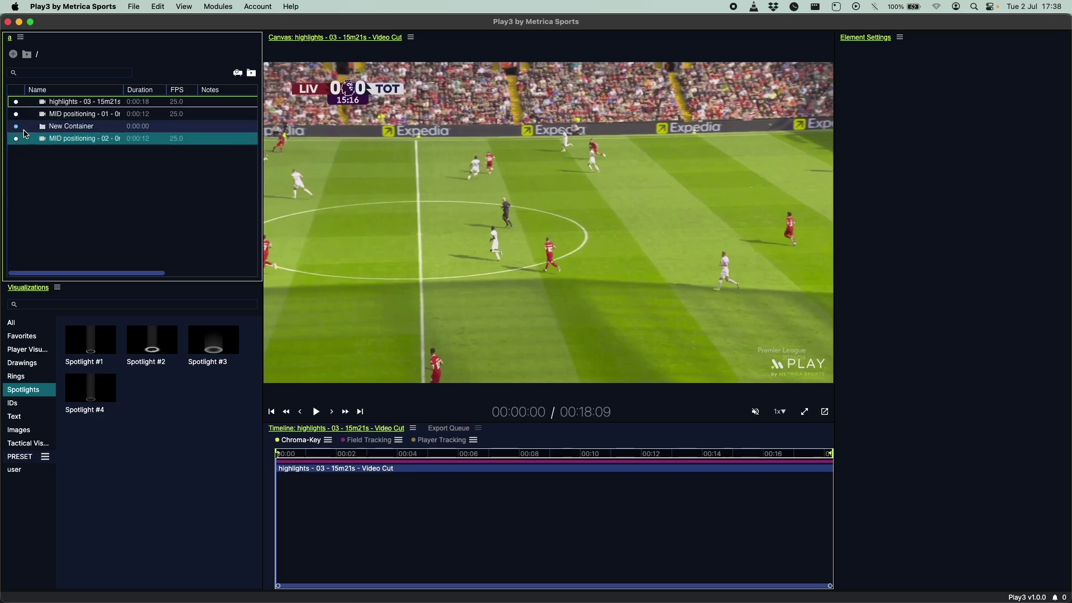
left_click_drag(39, 138, 42, 130)
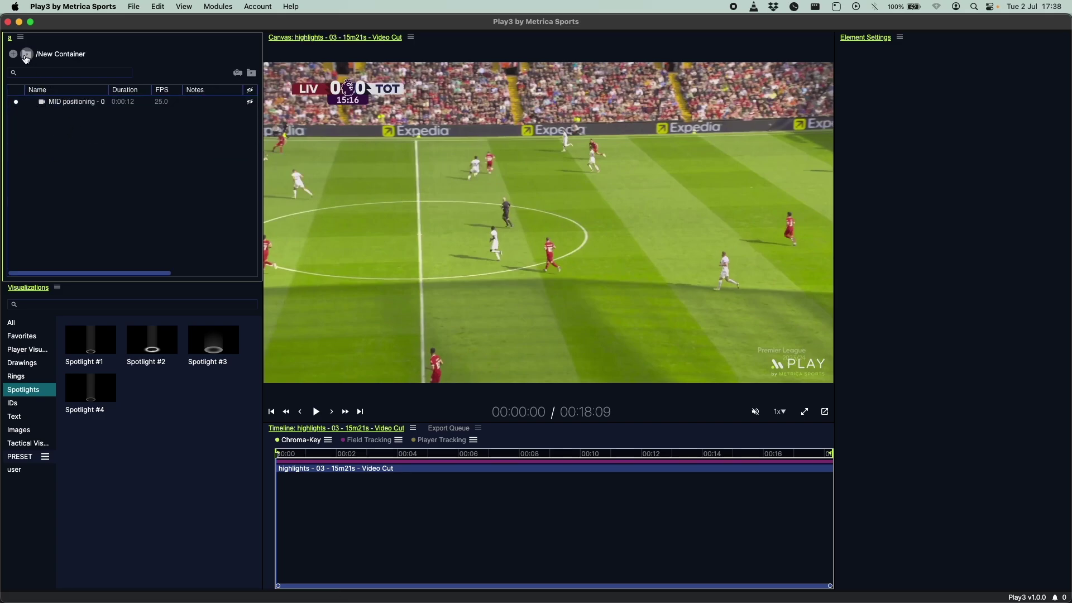
Rename the container as aaa and move the highlights - 03 and MID positioning - 01 clips into it
double_click(71, 126)
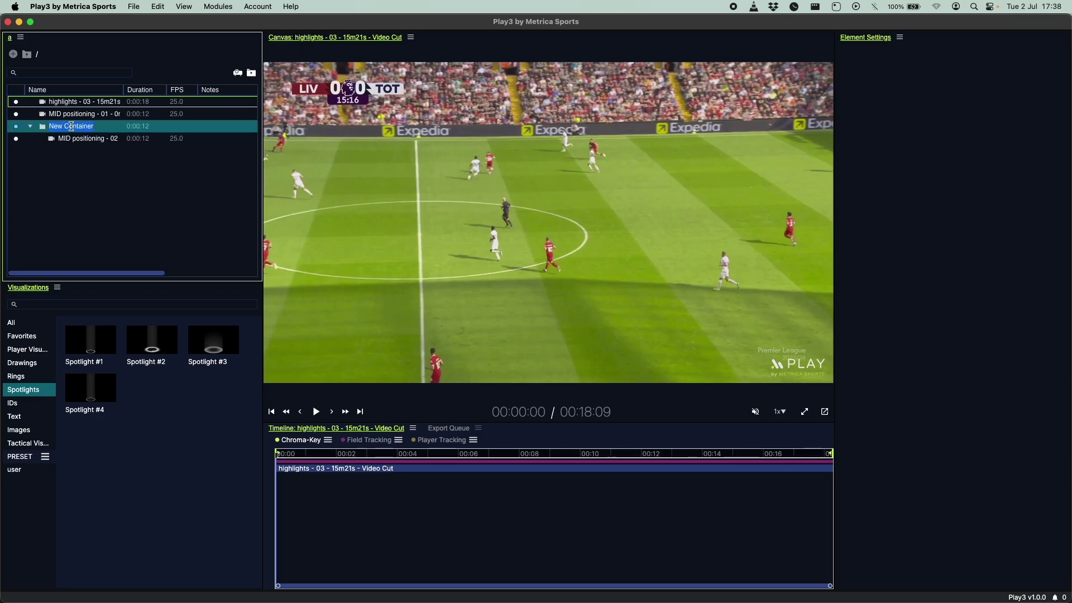
left_click(50, 114)
left_click(60, 103, "shift")
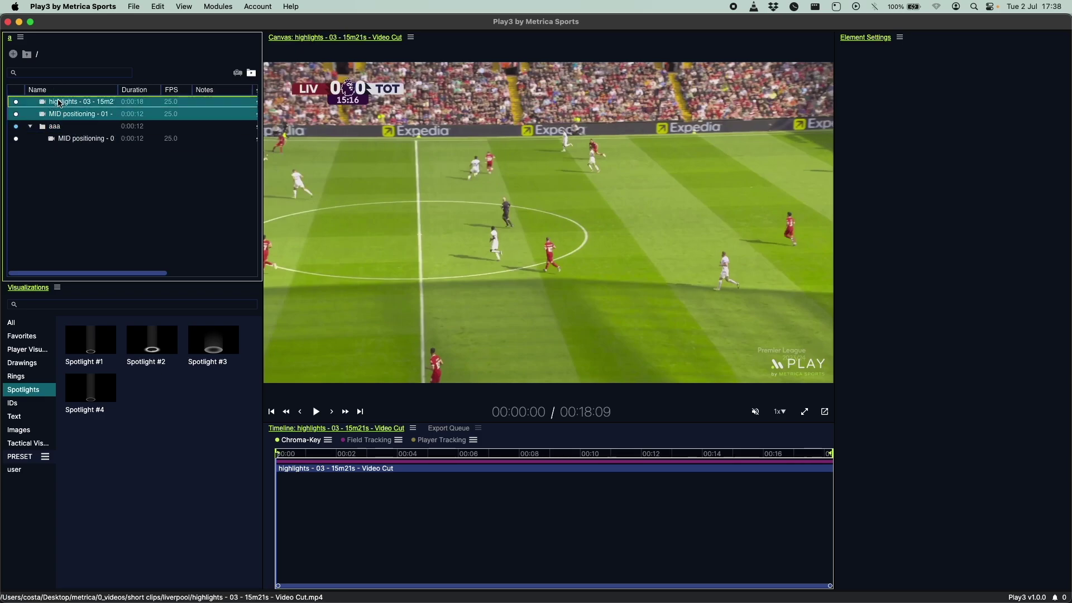
left_click_drag(55, 105, 31, 126)
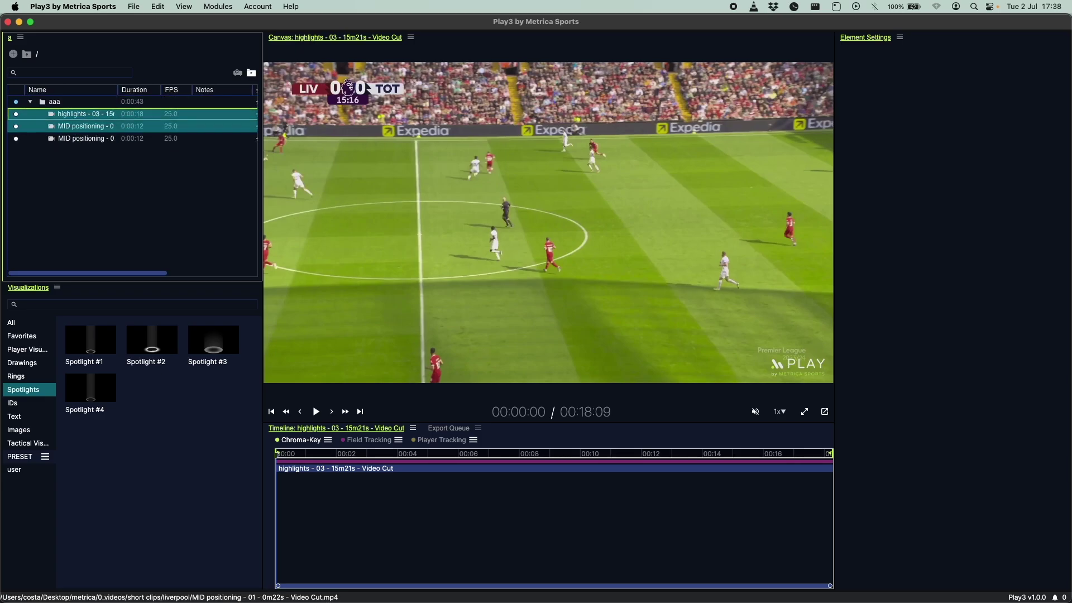
left_click(31, 104)
left_click(31, 105)
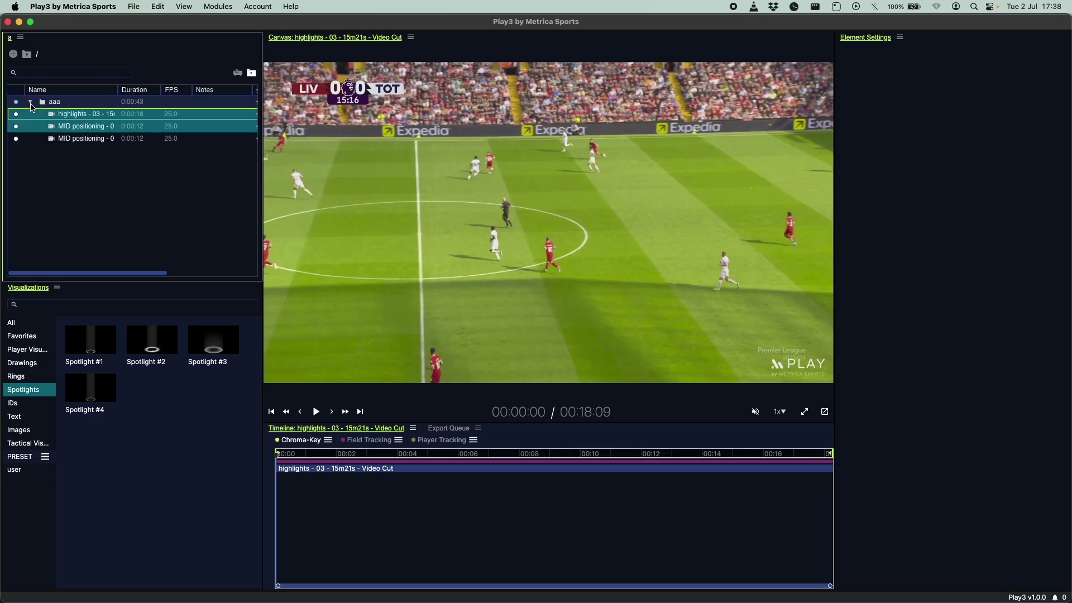
Import the MID positioning - 06 - 24m03s video from the liverpool folder as a clip inside the aaa container
left_click(54, 102)
right_click(56, 103)
mouse_move(141, 220)
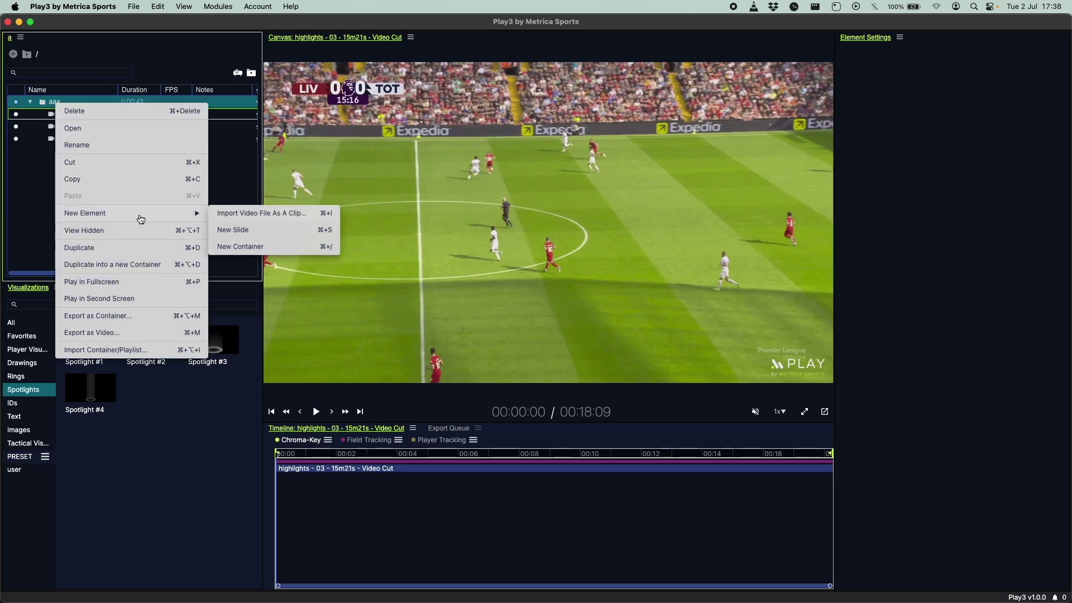
left_click(312, 216)
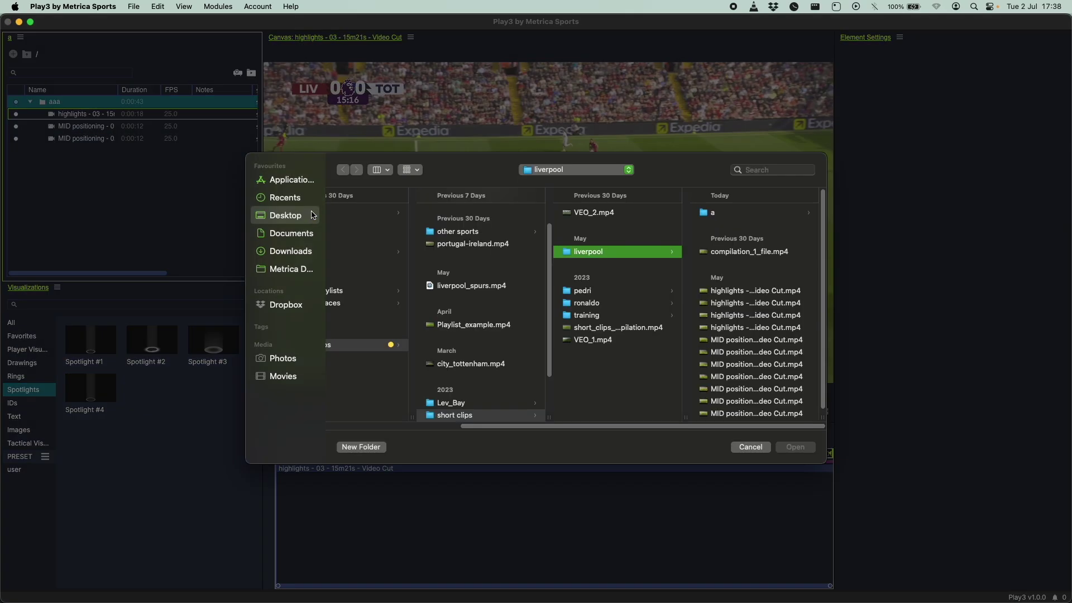
double_click(756, 401)
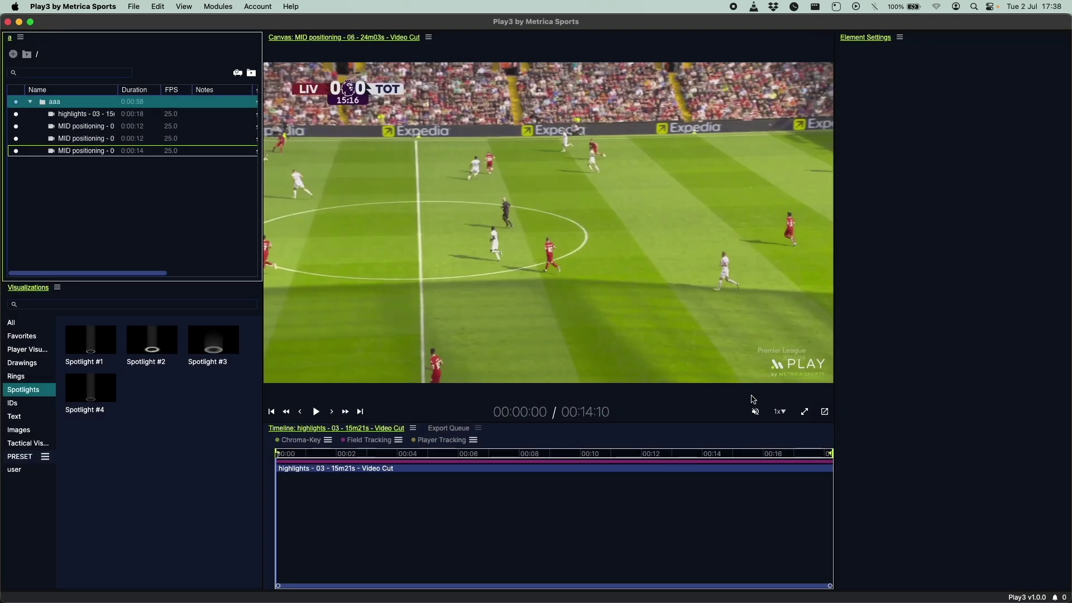
right_click(82, 187)
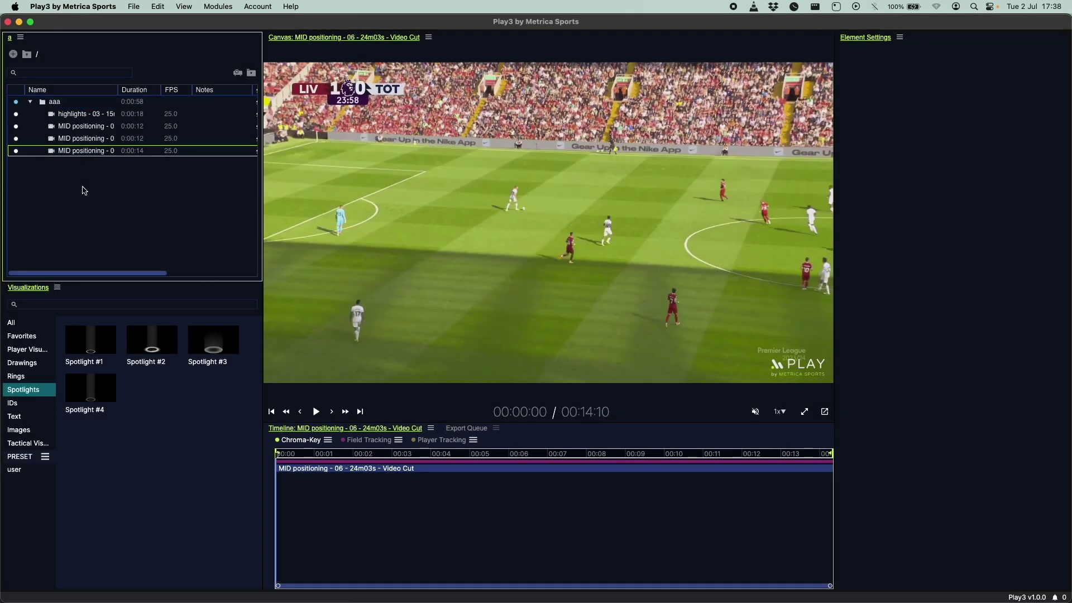
right_click(75, 138)
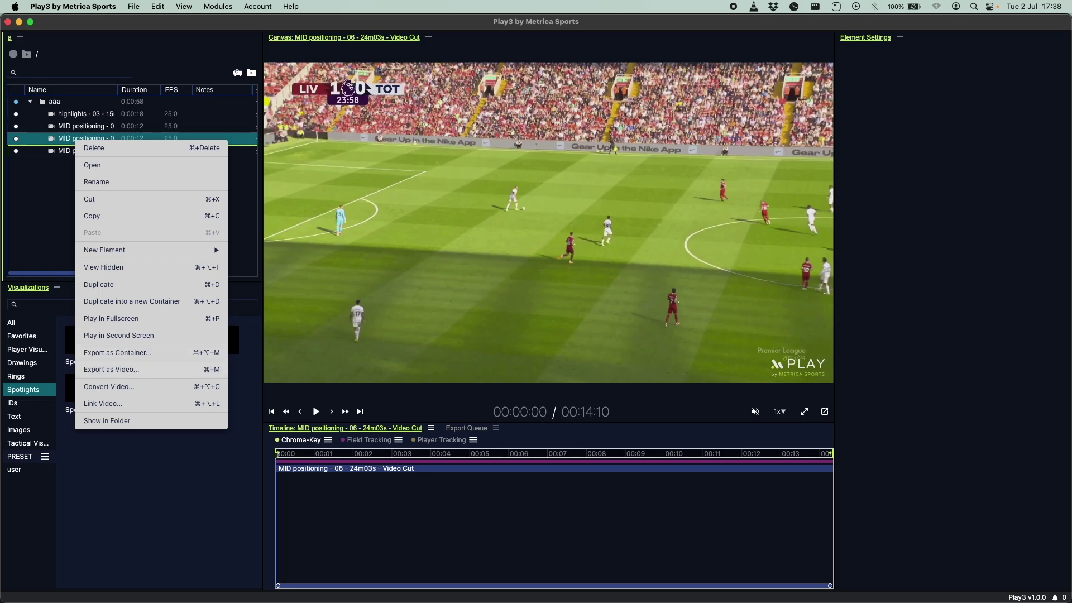
left_click(45, 49)
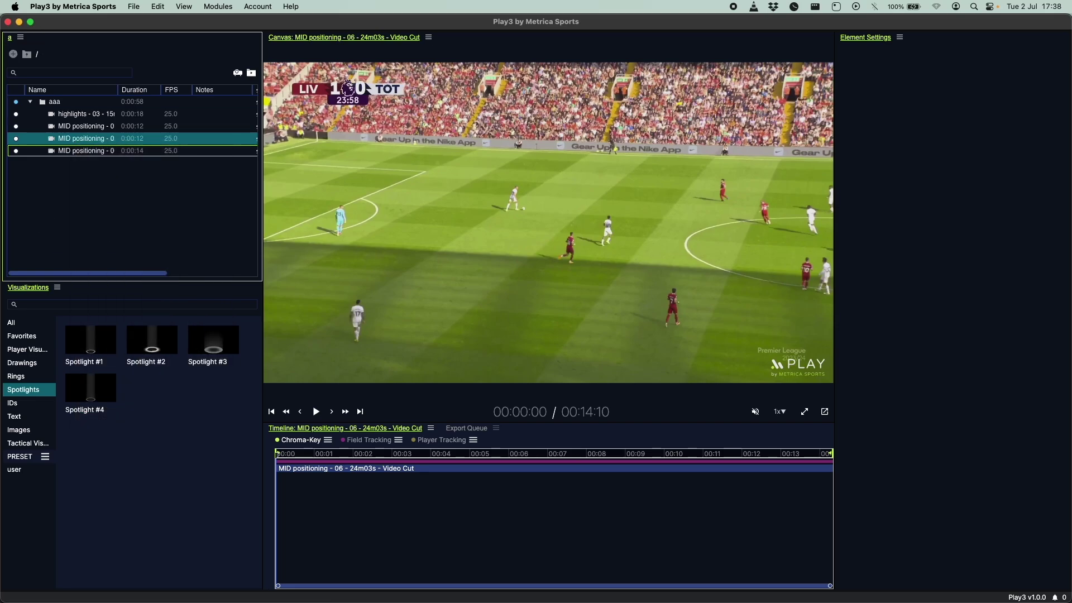
Create a new workspace named 2 in a new tab, saved in the liverpool folder
left_click(21, 38)
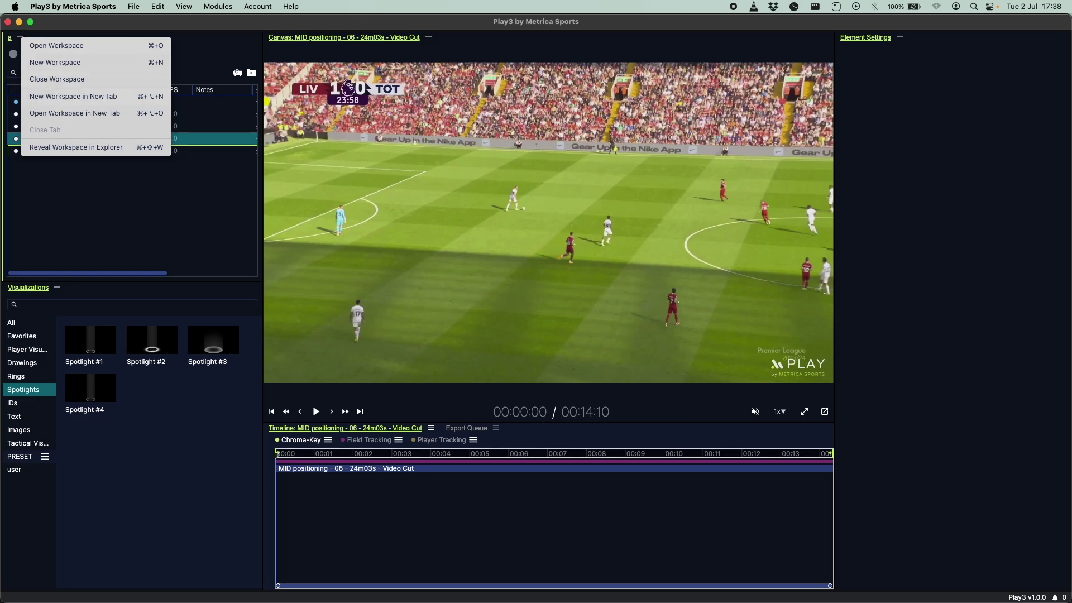
left_click(62, 96)
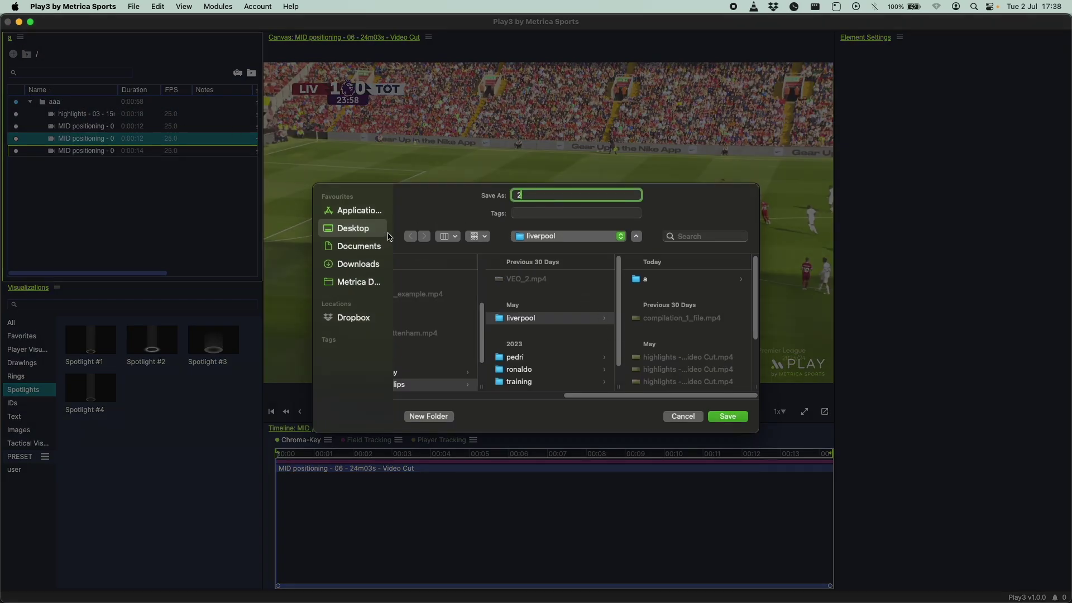
left_click(727, 416)
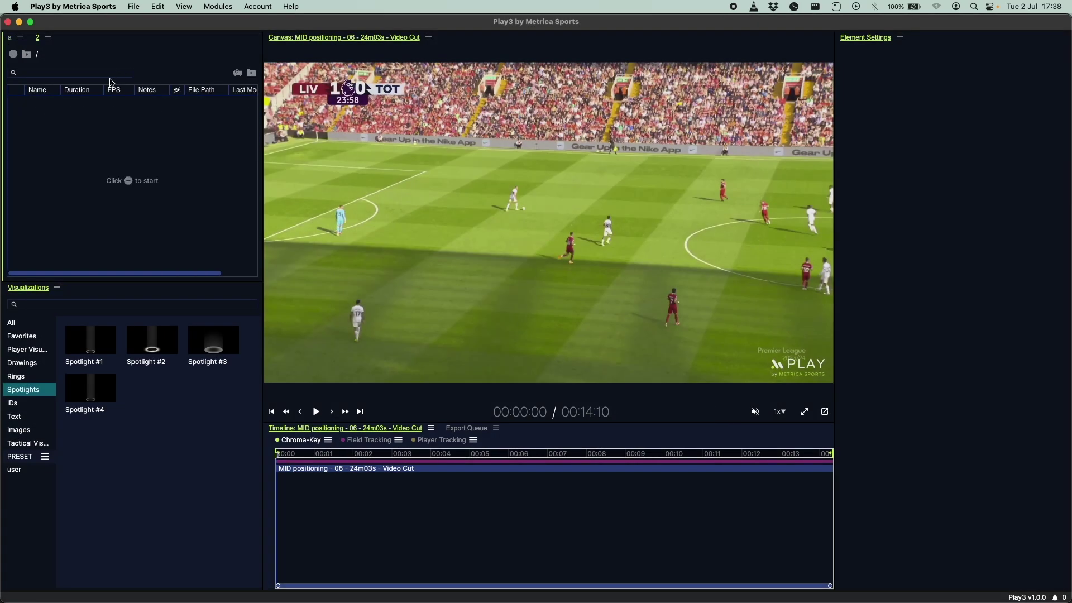
Import the highlights - 03 - 15m21s video from the liverpool folder as a clip in workspace 2
left_click(127, 181)
left_click(167, 186)
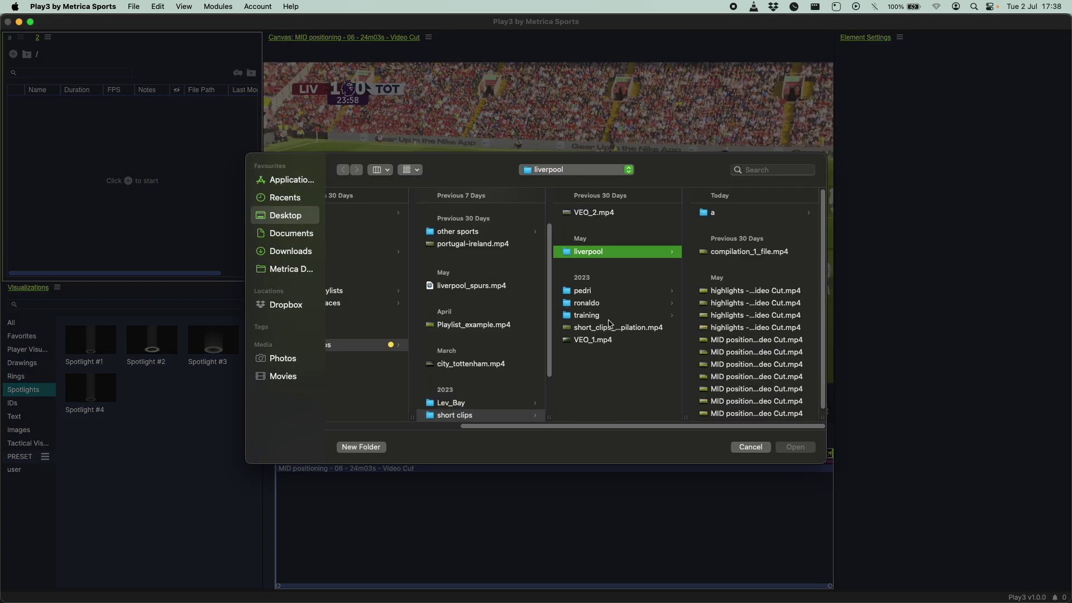
double_click(755, 327)
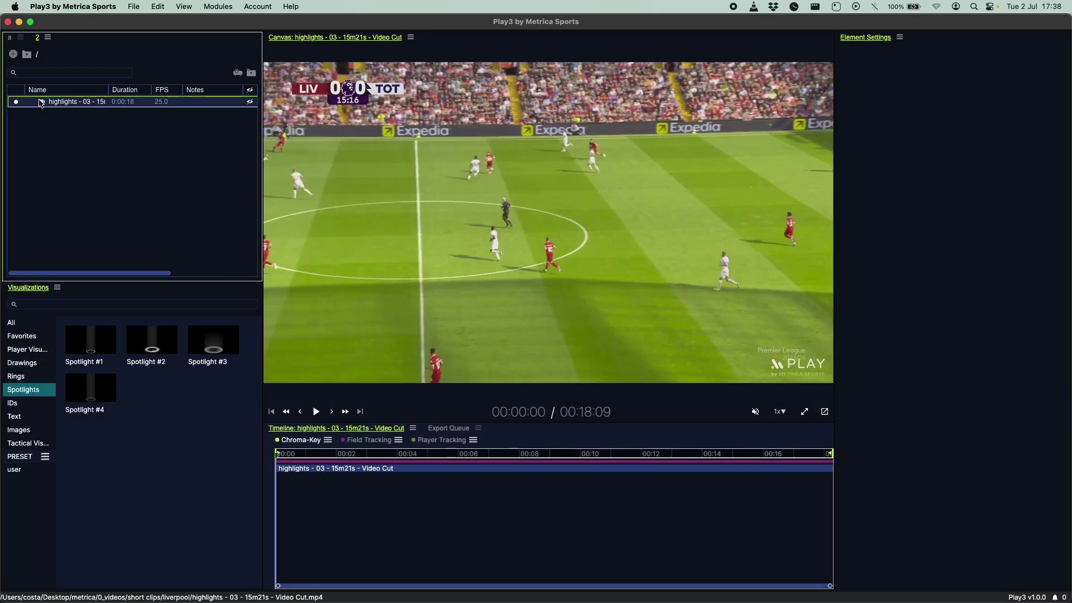
Copy the highlights - 03 clip from workspace 2 and paste it into workspace a
right_click(41, 103)
left_click(28, 43)
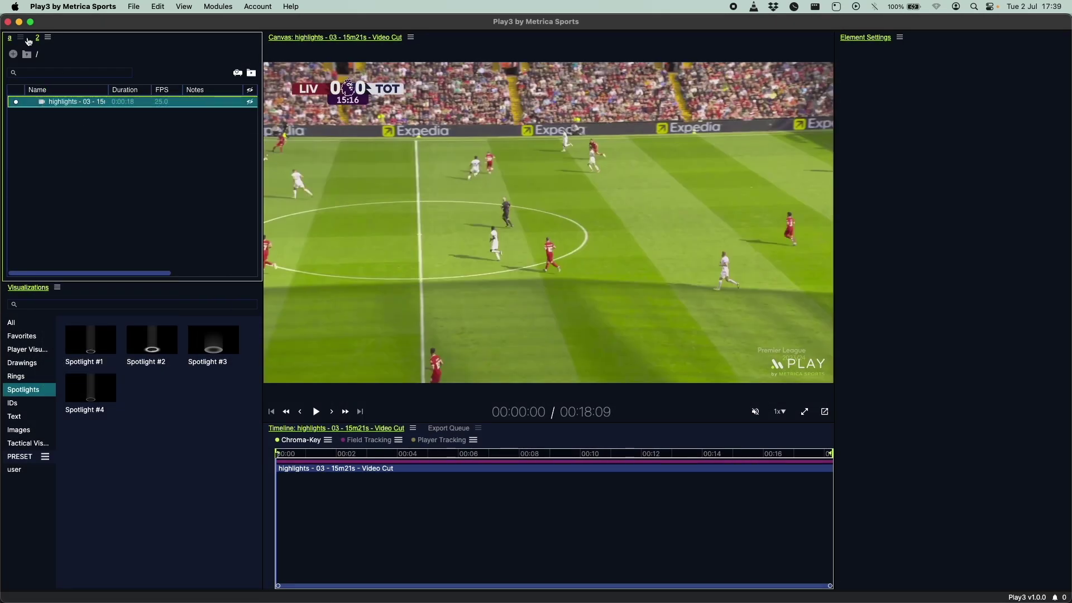
left_click(10, 37)
right_click(54, 190)
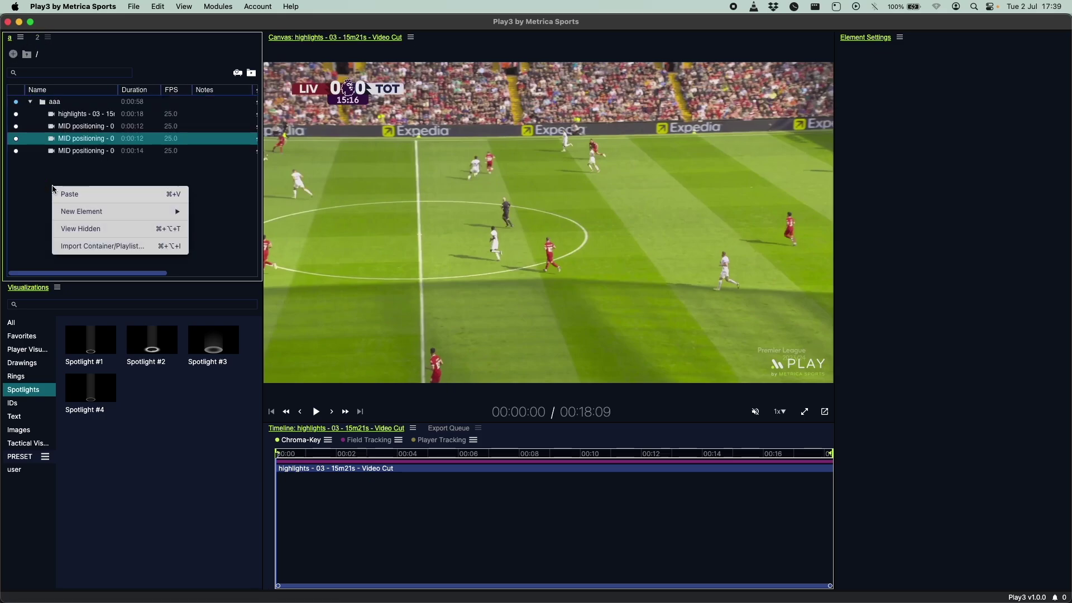
left_click(70, 194)
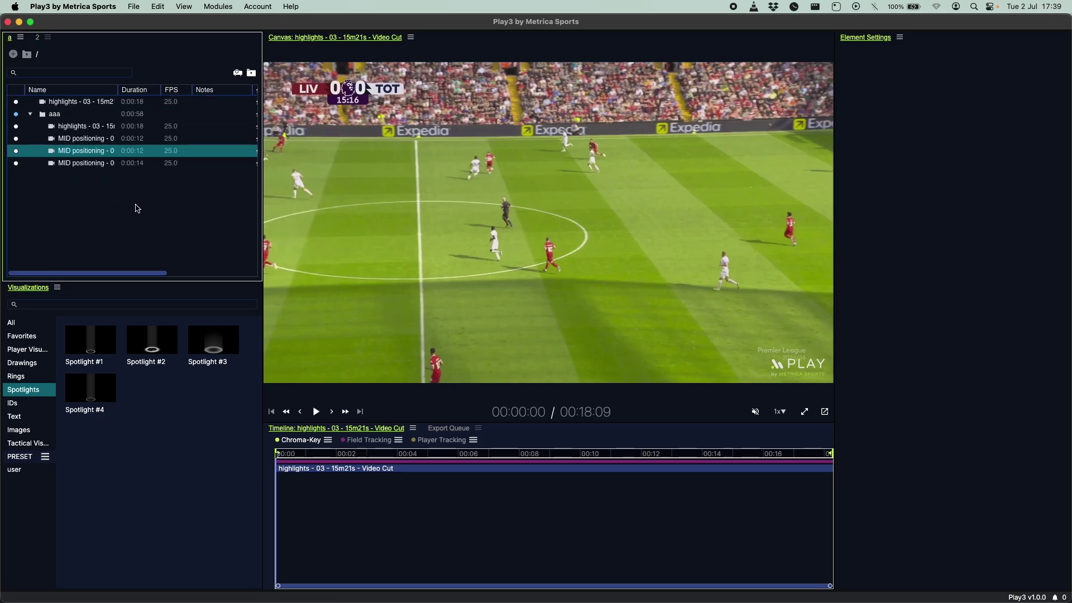
Add two slides inside the aaa container, one after the highlights - 03 clip and one before the last MID positioning clip
right_click(86, 232)
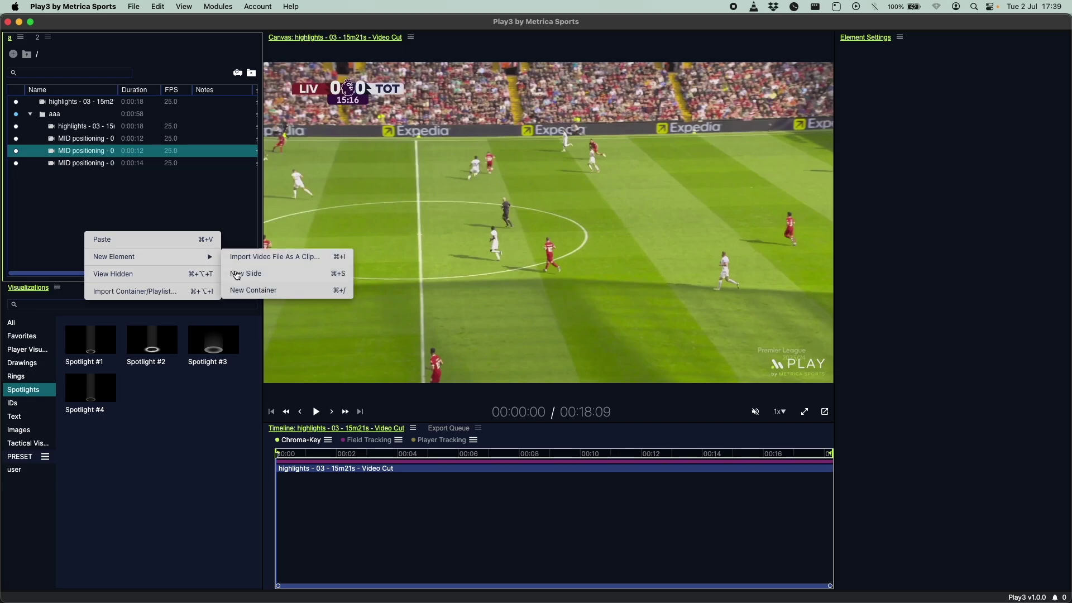
left_click(235, 273)
left_click_drag(43, 120, 53, 173)
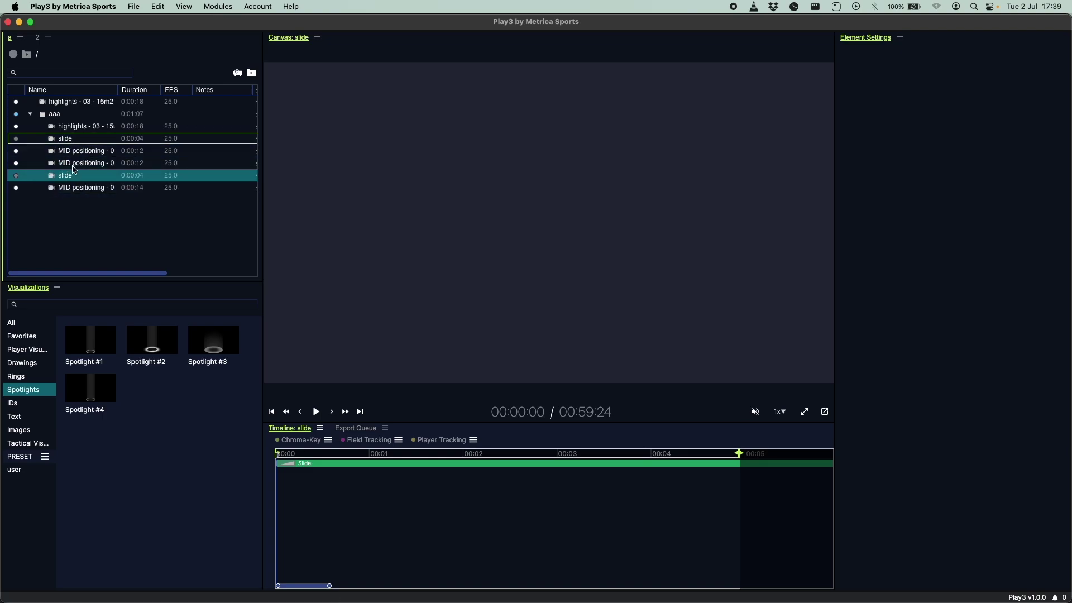
Import city_tottenham.mp4 from the 0_videos folder as a clip outside the aaa container in workspace a
right_click(70, 211)
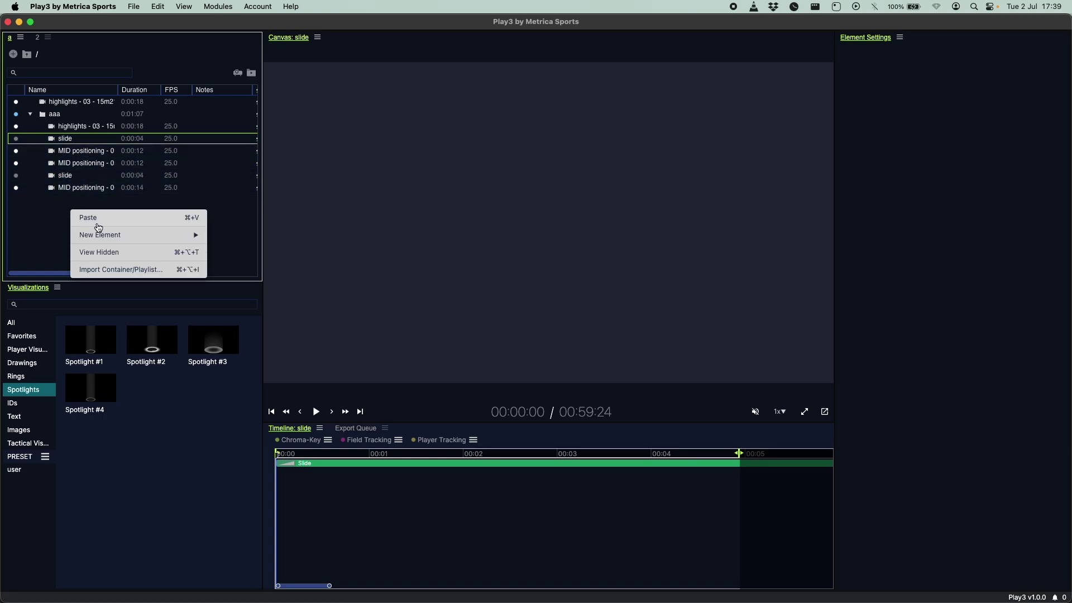
mouse_move(156, 235)
left_click(282, 234)
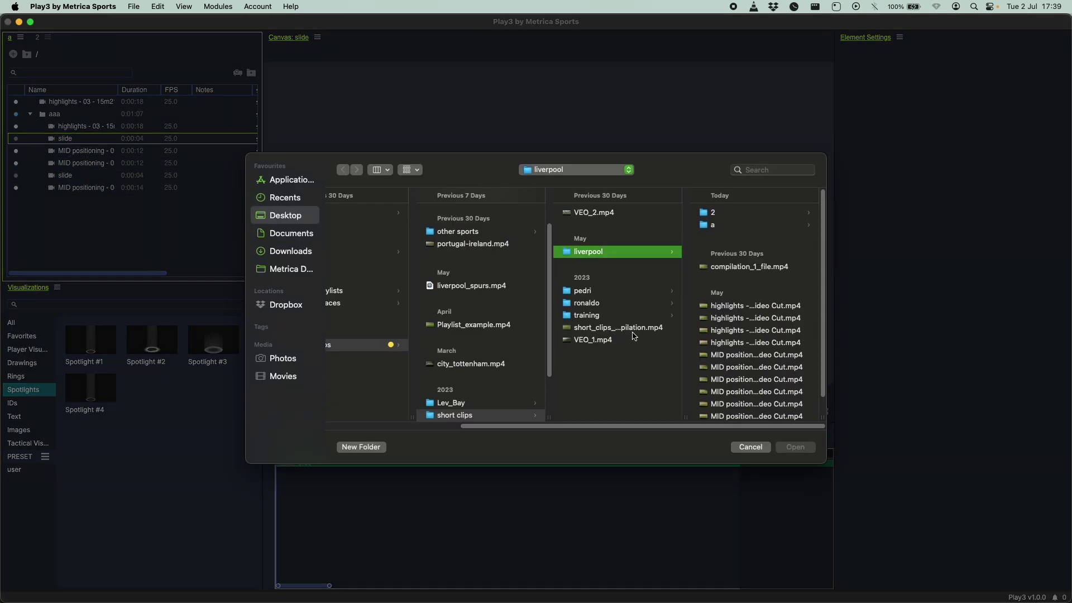
double_click(477, 363)
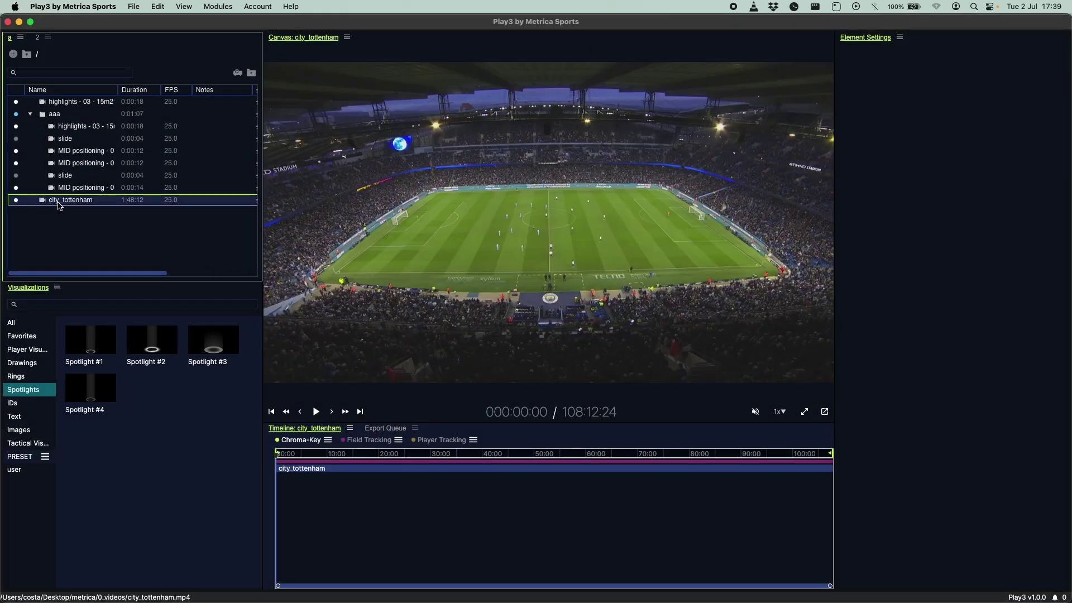
Play the city_tottenham video from about 24:48, examine the players by zooming the canvas in and out, and pause playback
left_click(404, 517)
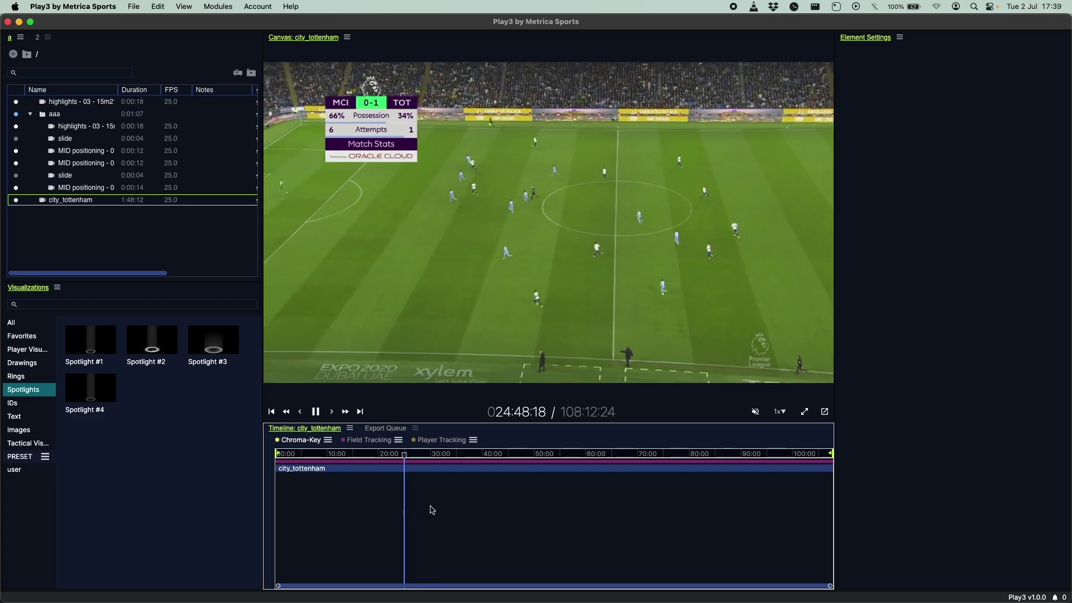
key("space")
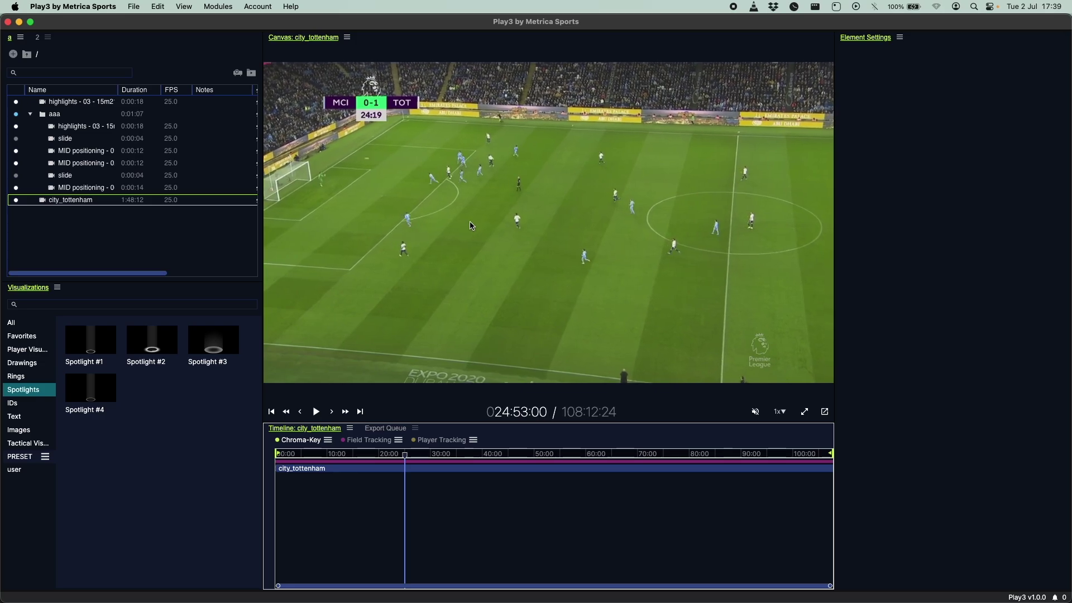
scroll(470, 157, "up", 5)
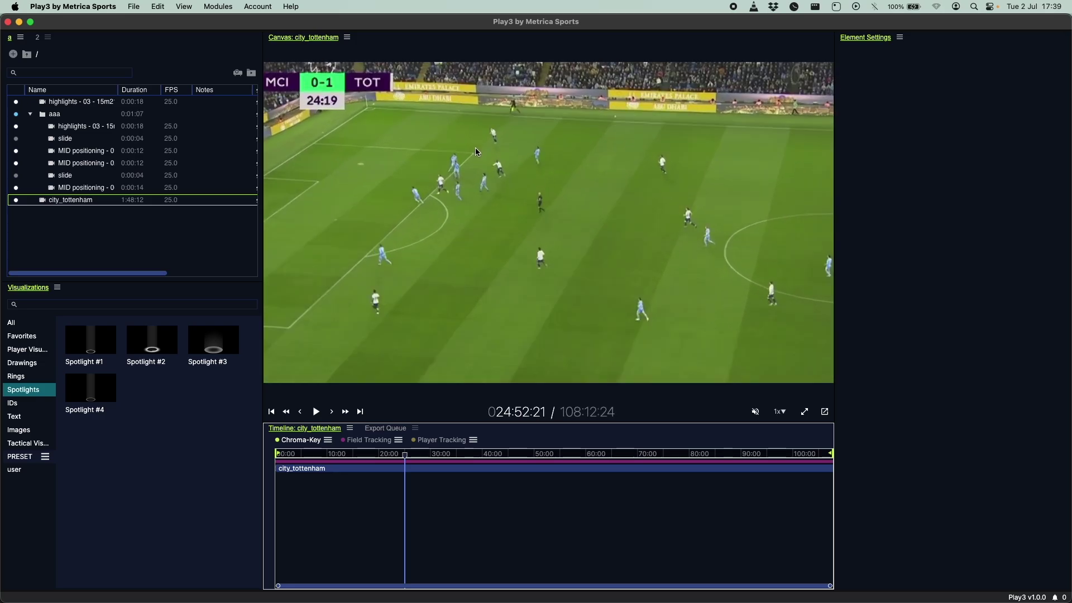
scroll(478, 158, "down", 5)
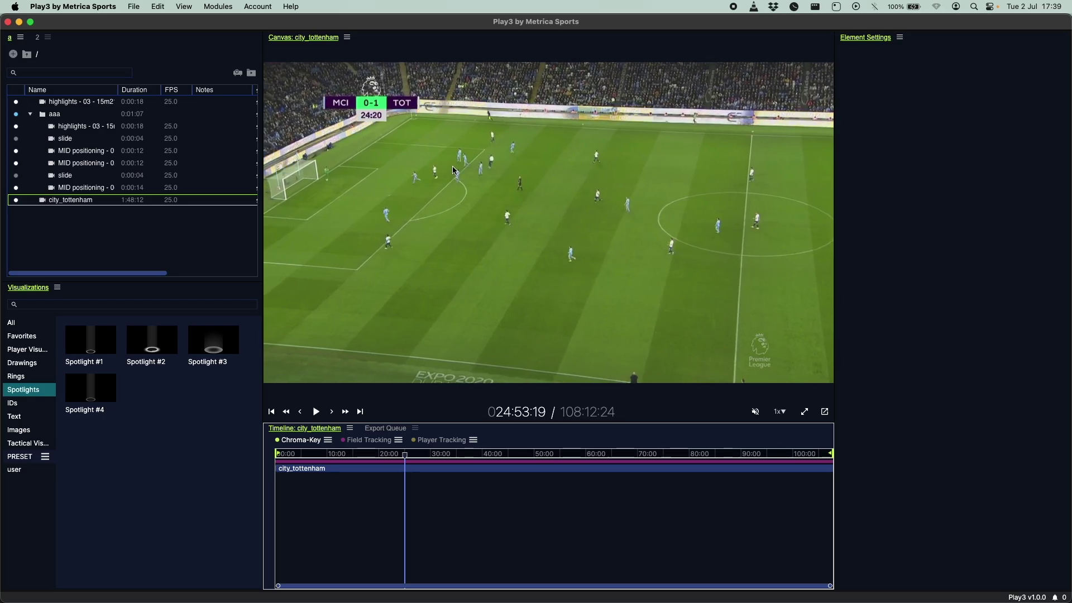
key("space")
scroll(574, 243, "up", 3)
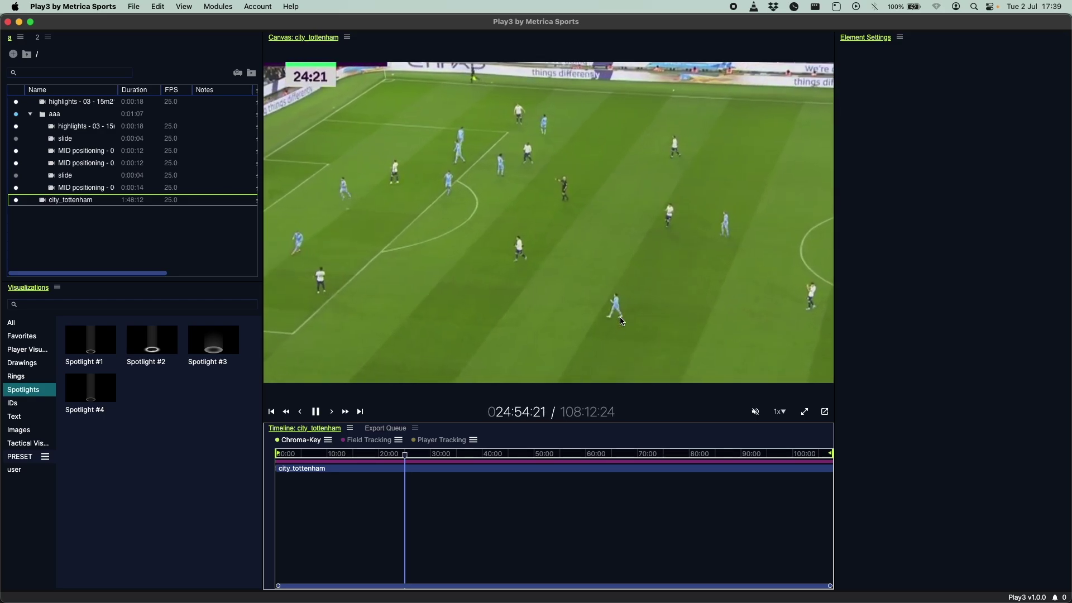
scroll(617, 329, "up", 3)
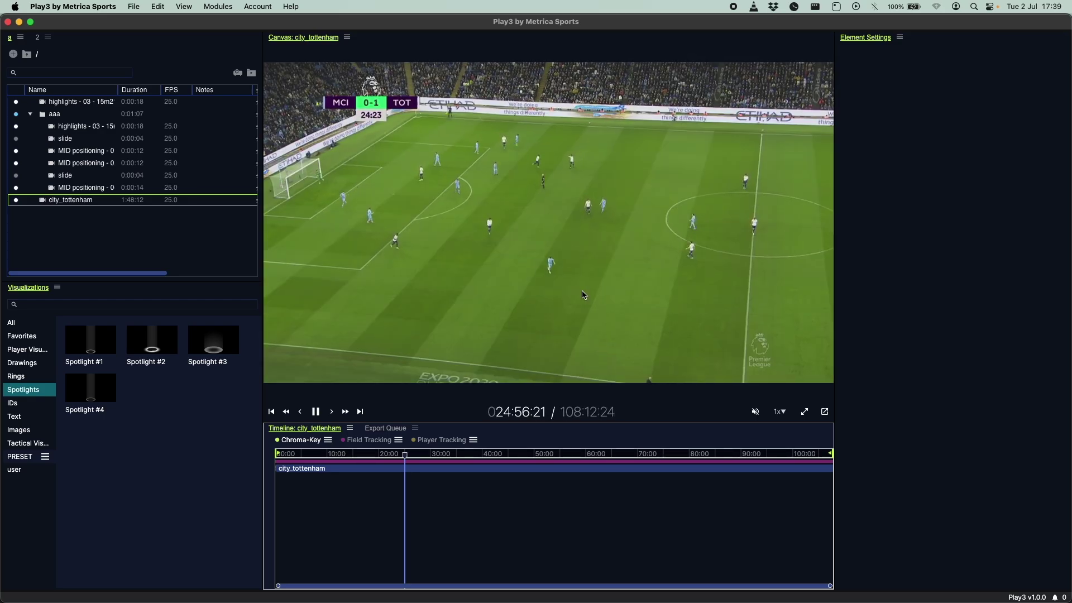
key("space")
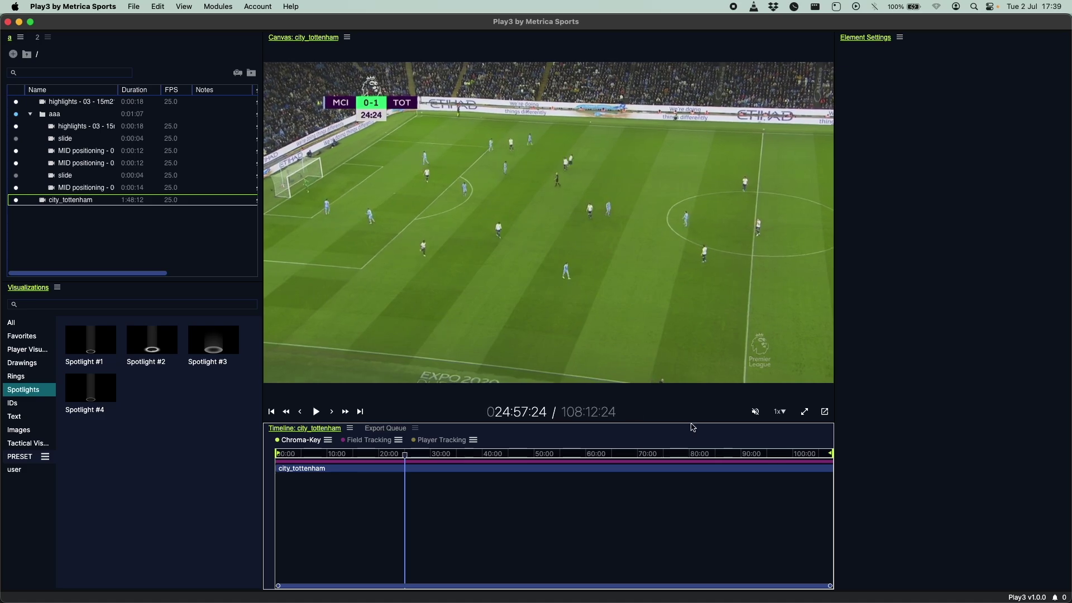
Review the city_tottenham match forward and backward, stepping the playback speed through 2x, 4x and 6x, and pause at about 25:03
left_click(784, 412)
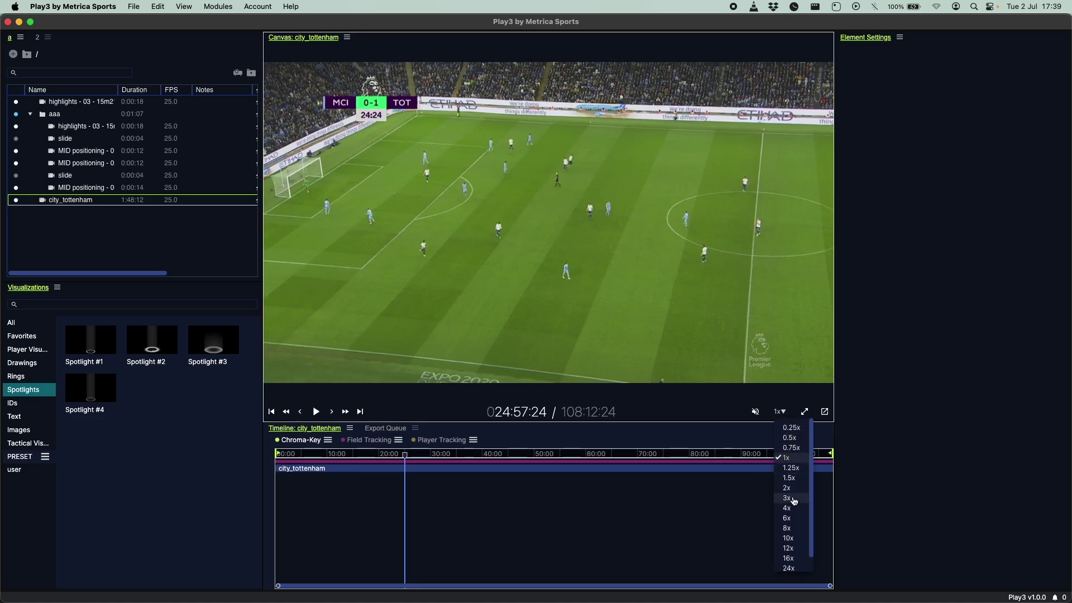
key("space")
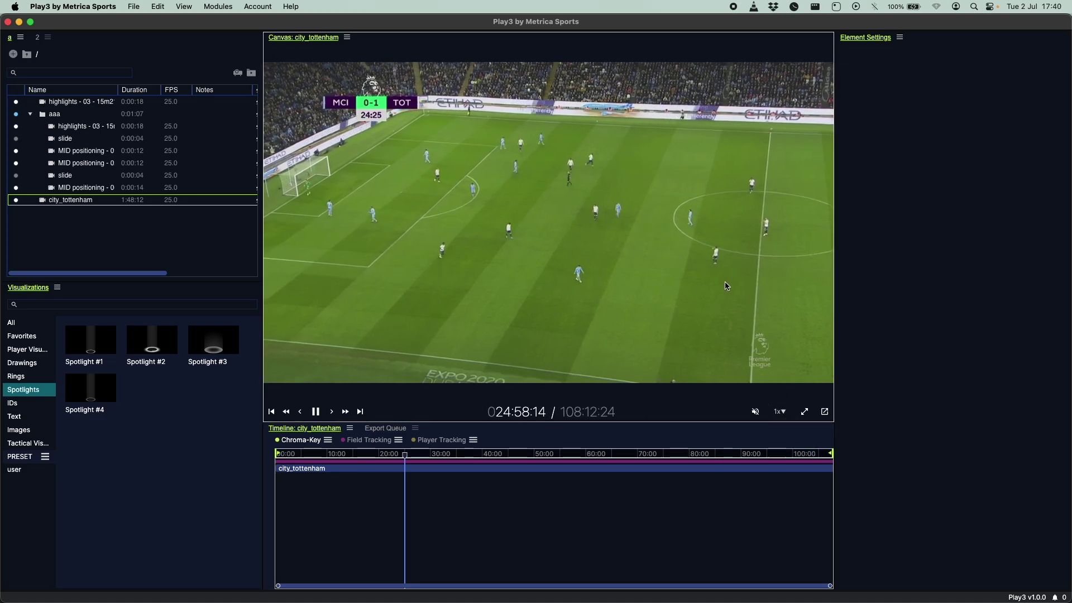
key("j")
key("j")
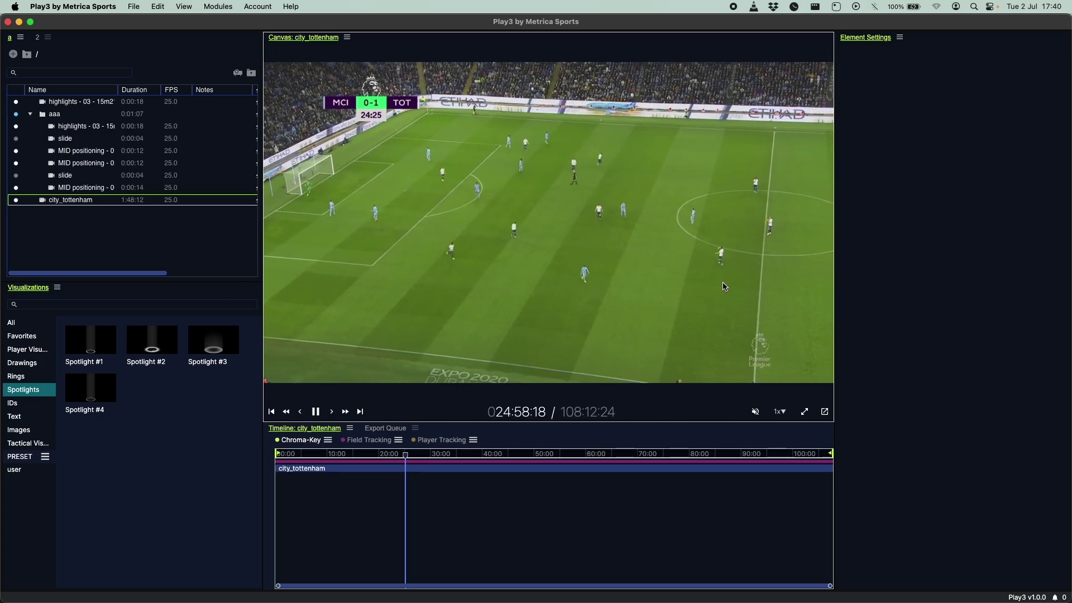
key("l")
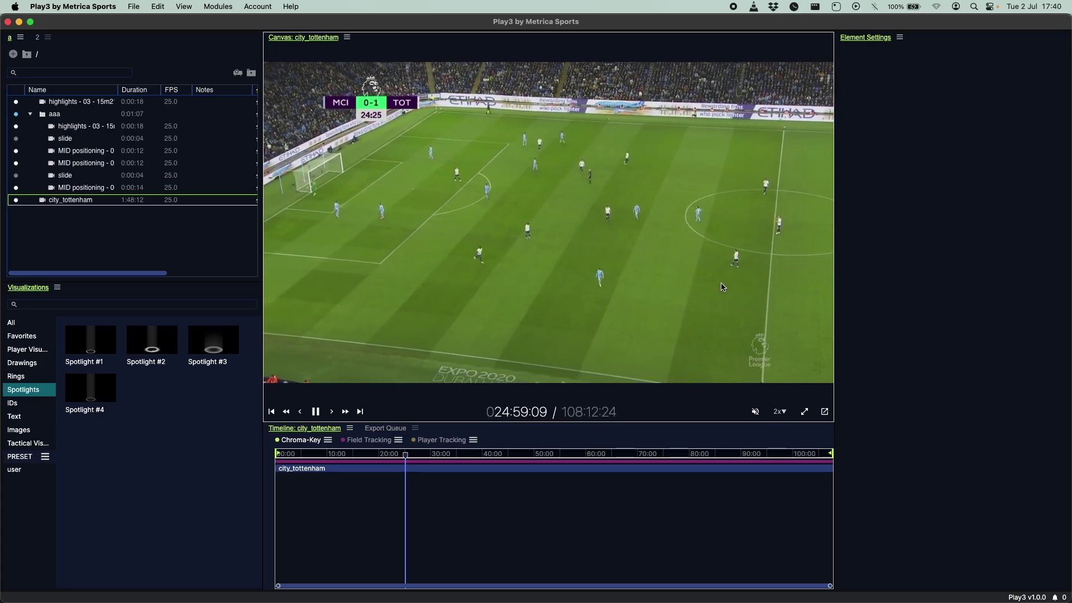
key("l")
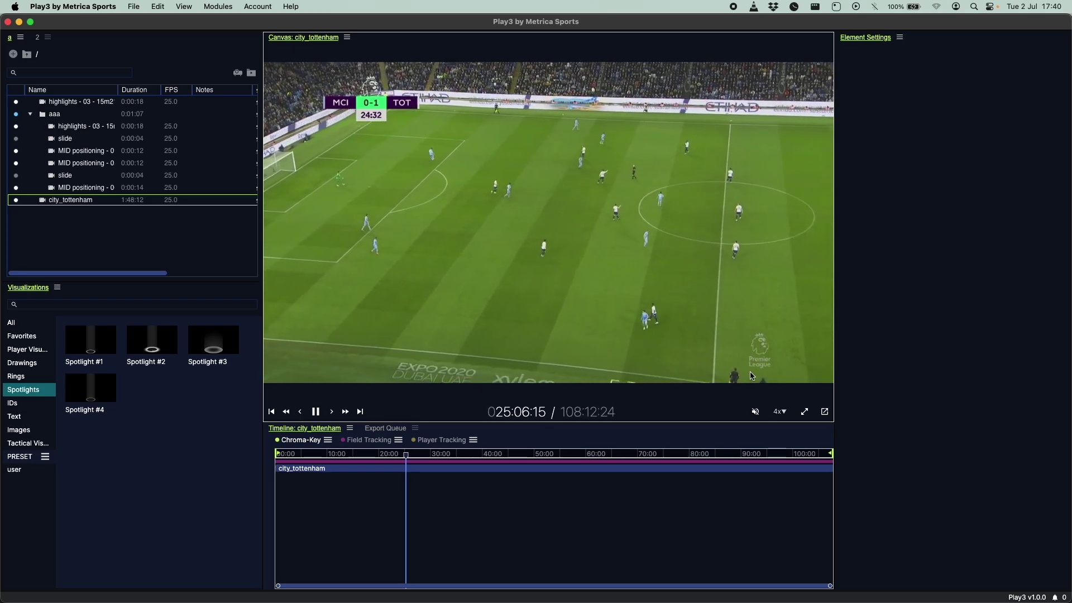
key("l")
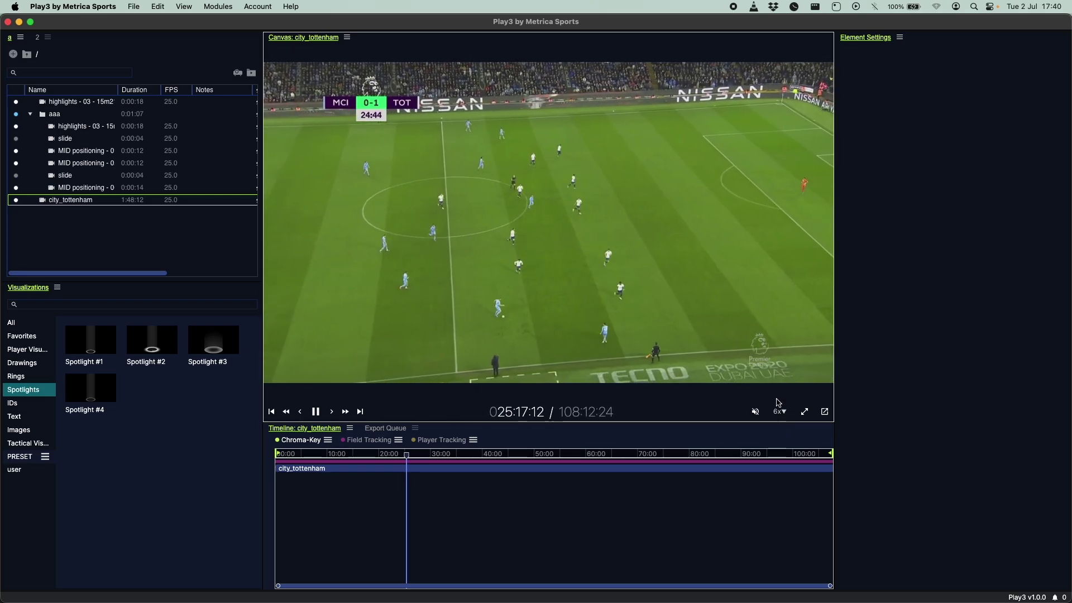
key("l")
key("j")
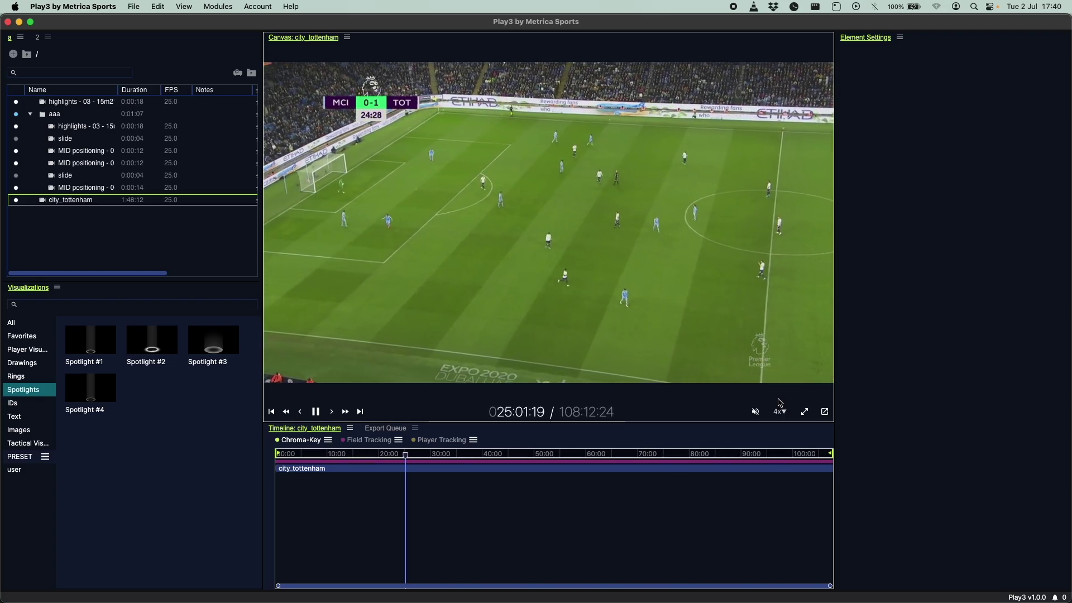
key("k")
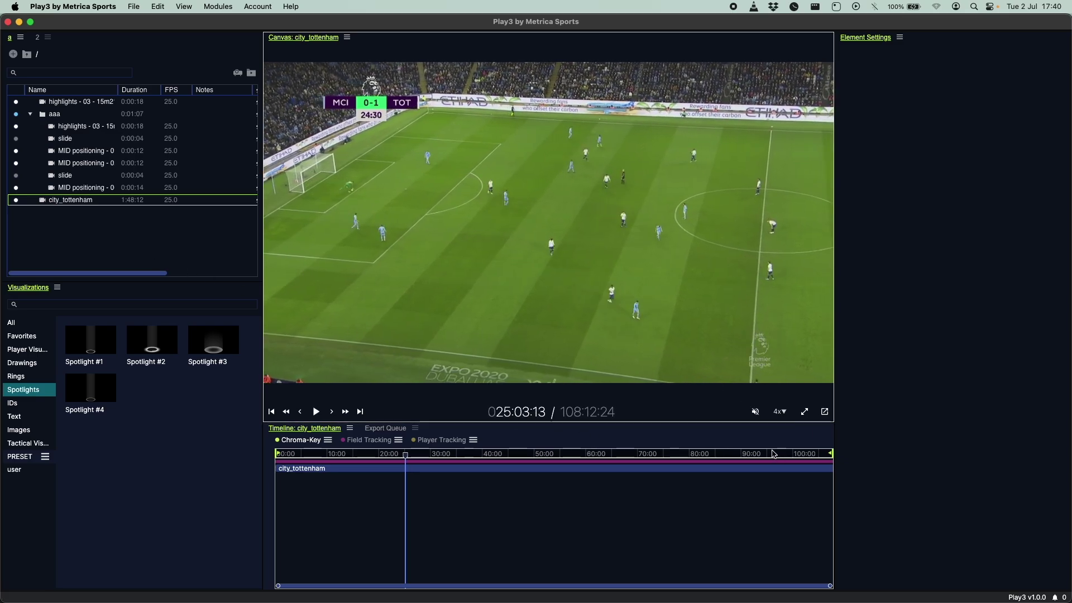
Set the playback speed to 2x, record a clip of about 12 seconds from the city_tottenham video and select the recording
left_click(780, 414)
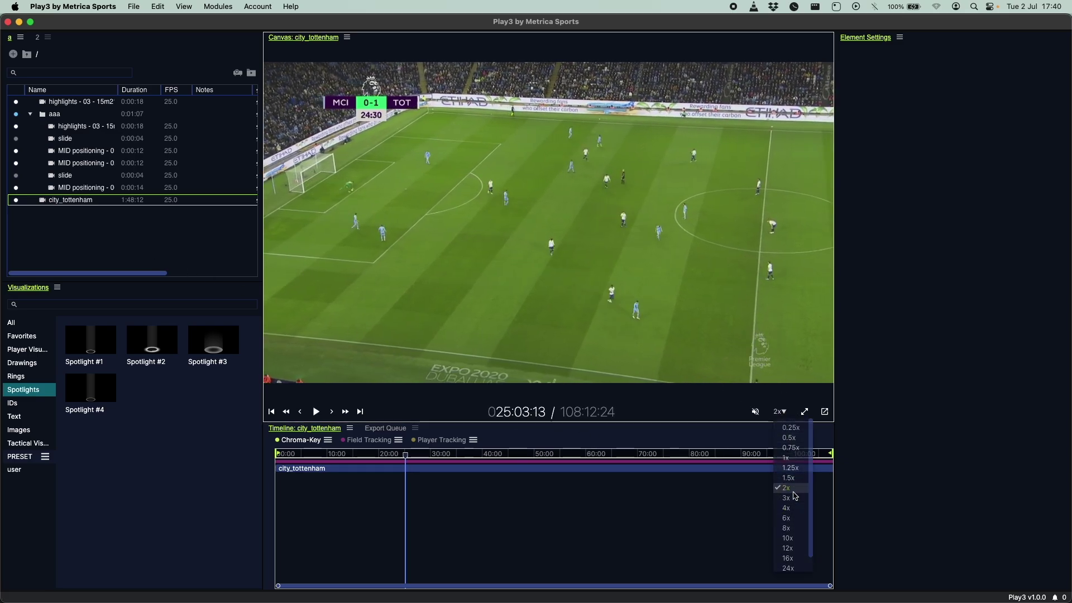
left_click(793, 479)
key("r")
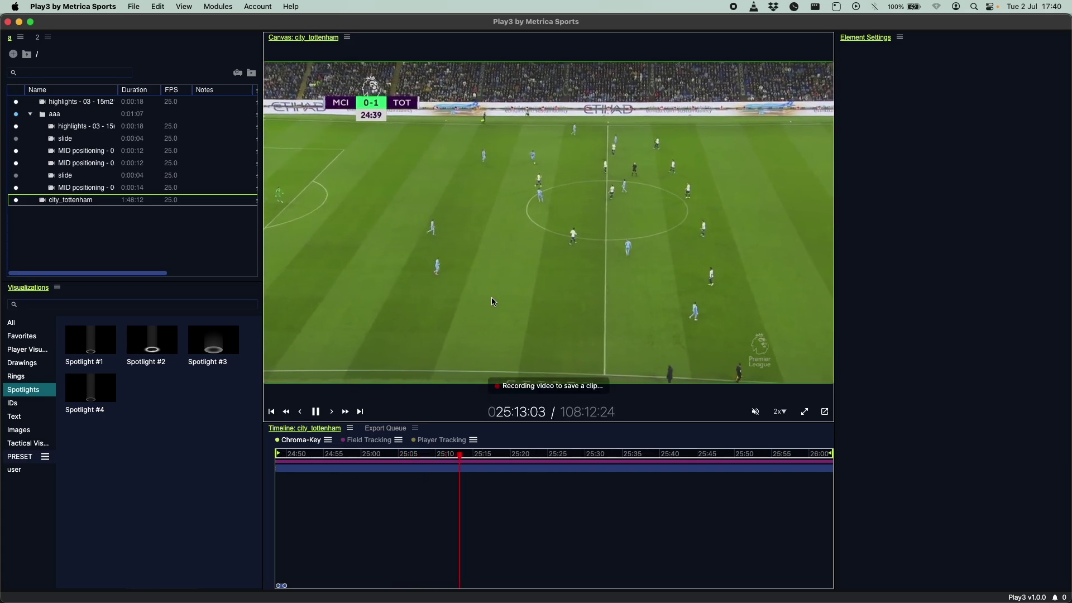
key("r")
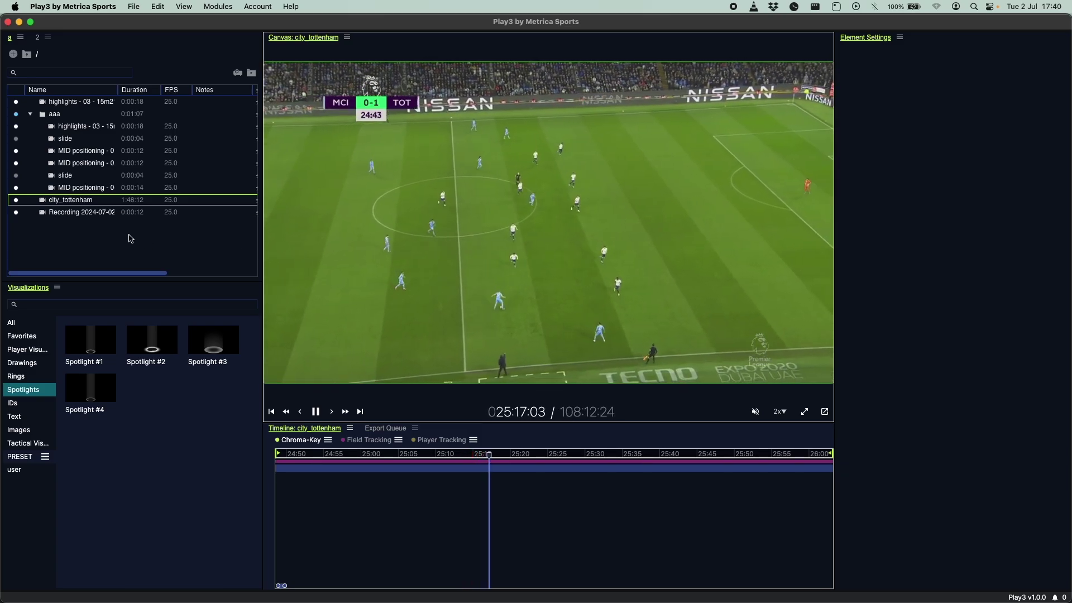
left_click(60, 215)
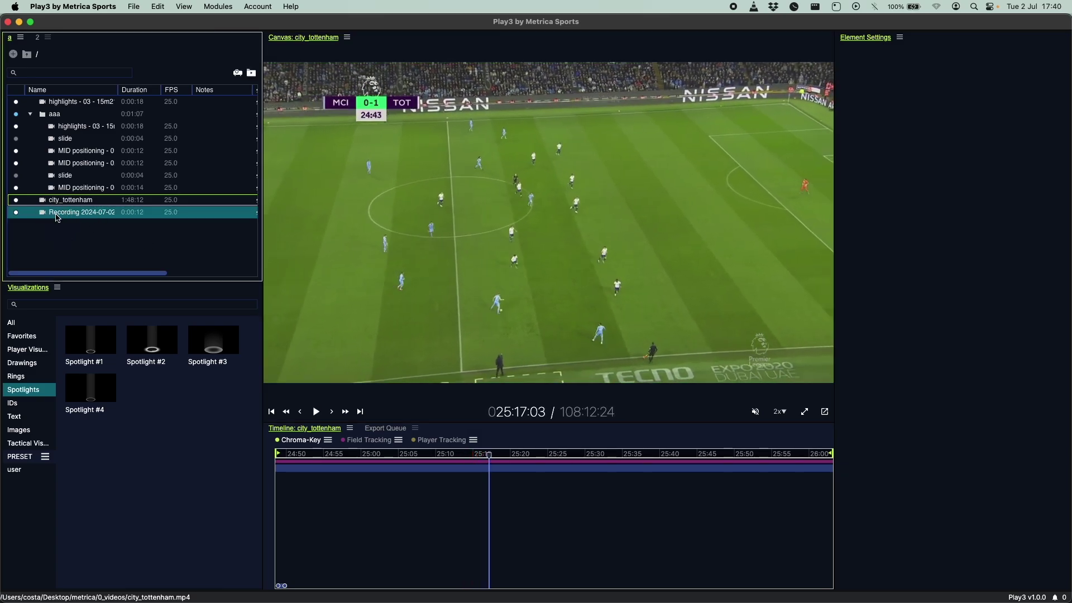
Save events from the city_tottenham video at about 25:17, before and after setting the save-event pre-time to 10 seconds
left_click(362, 236)
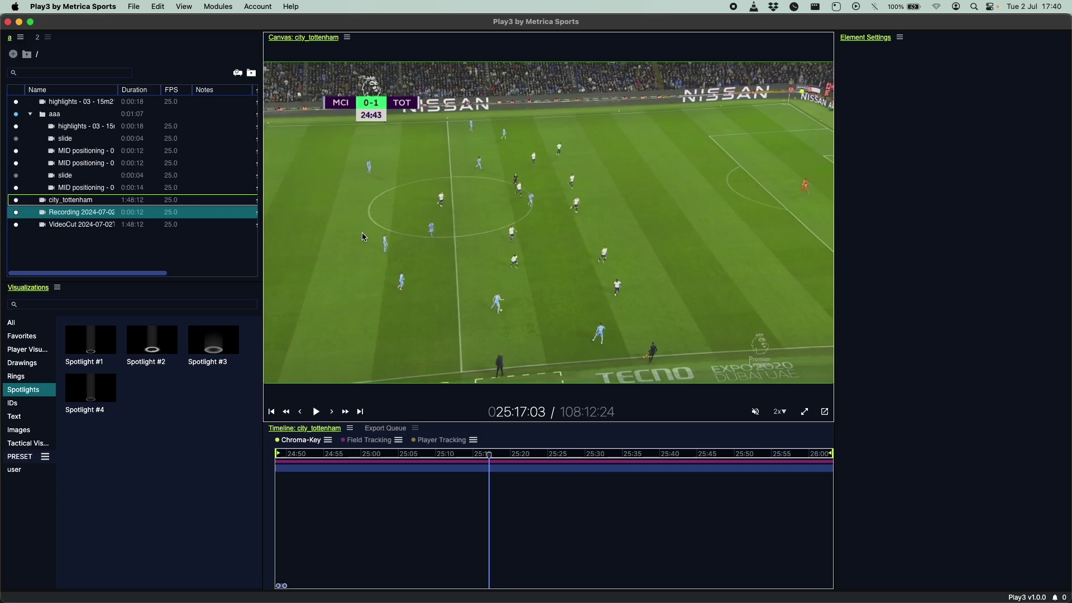
left_click(57, 225)
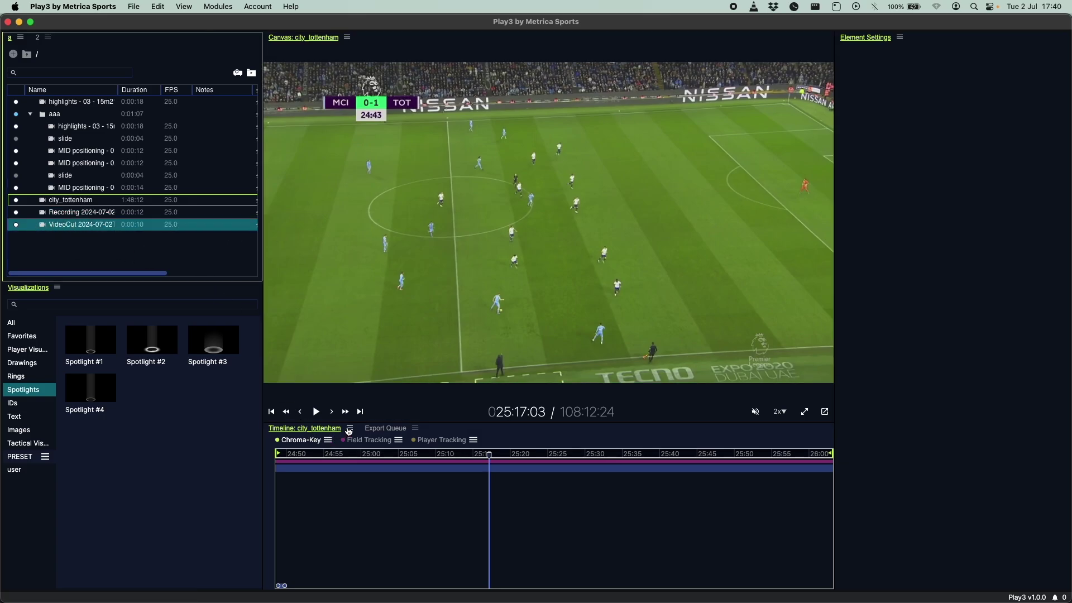
left_click(349, 429)
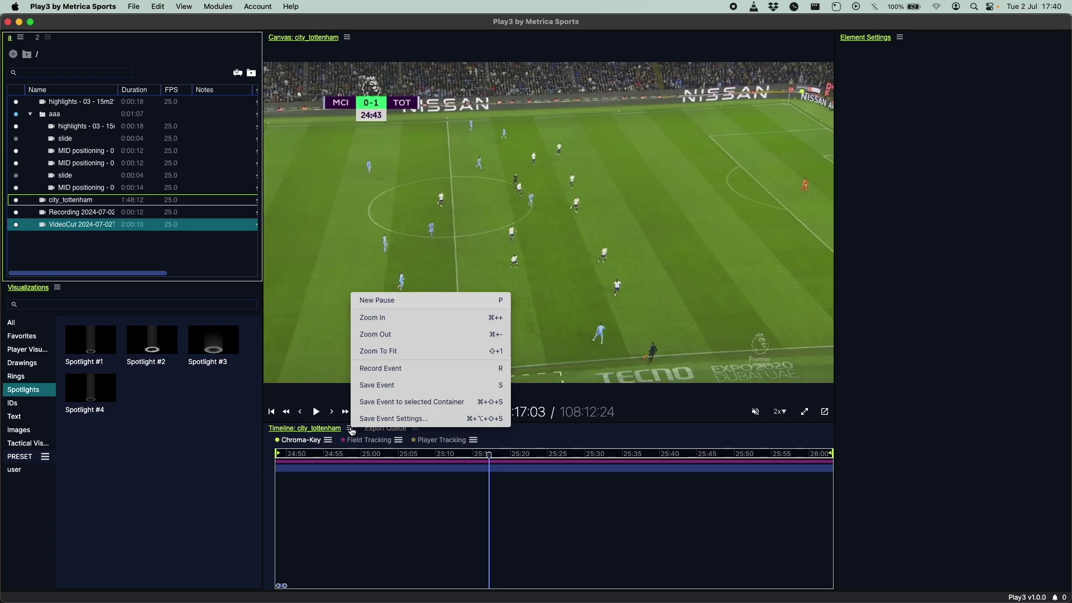
left_click(384, 419)
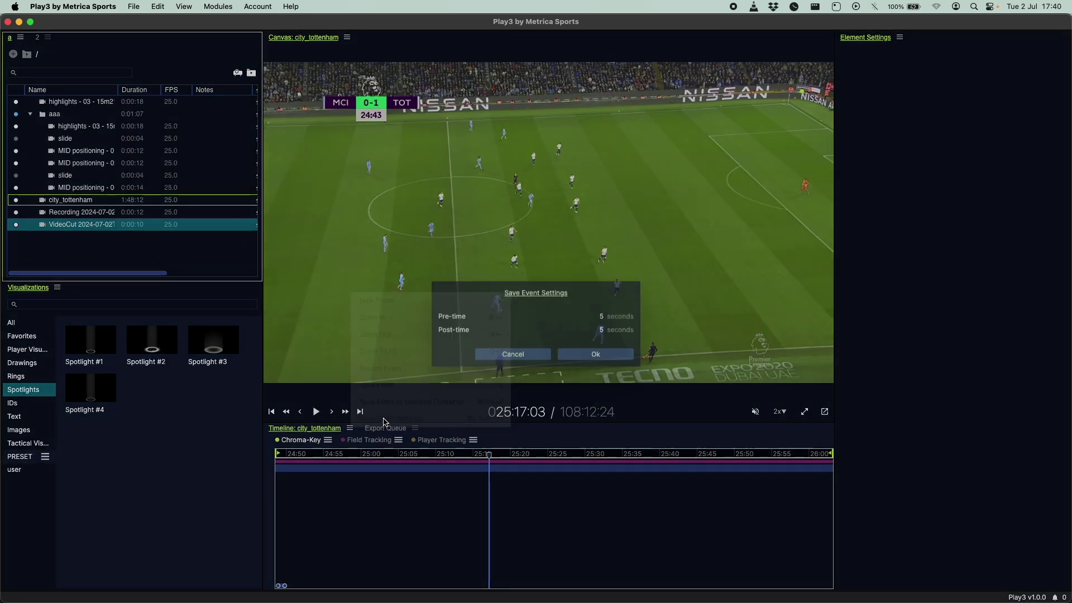
left_click(602, 308)
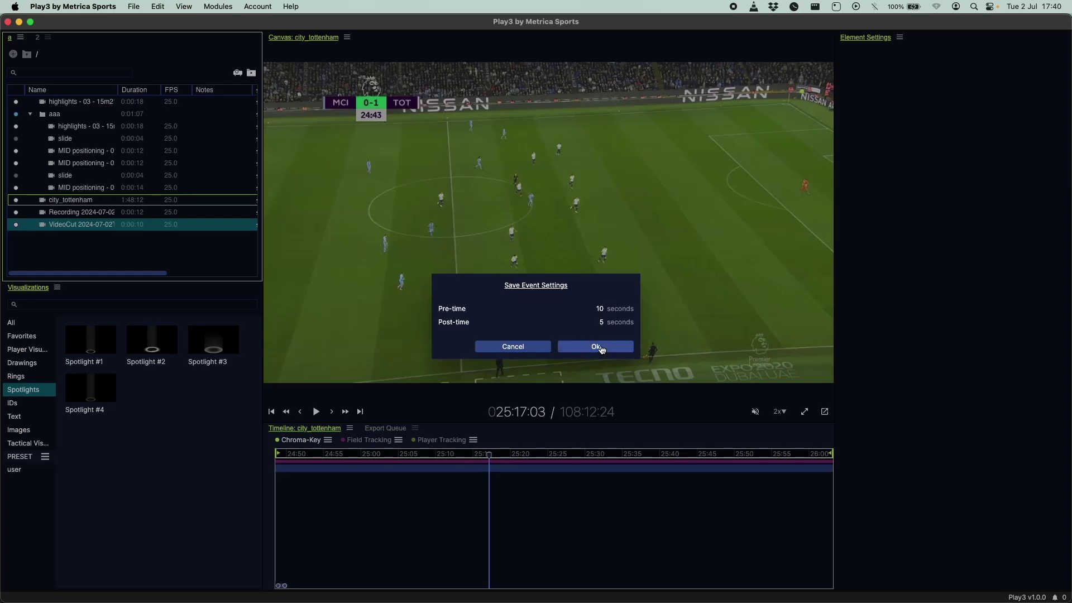
left_click(602, 348)
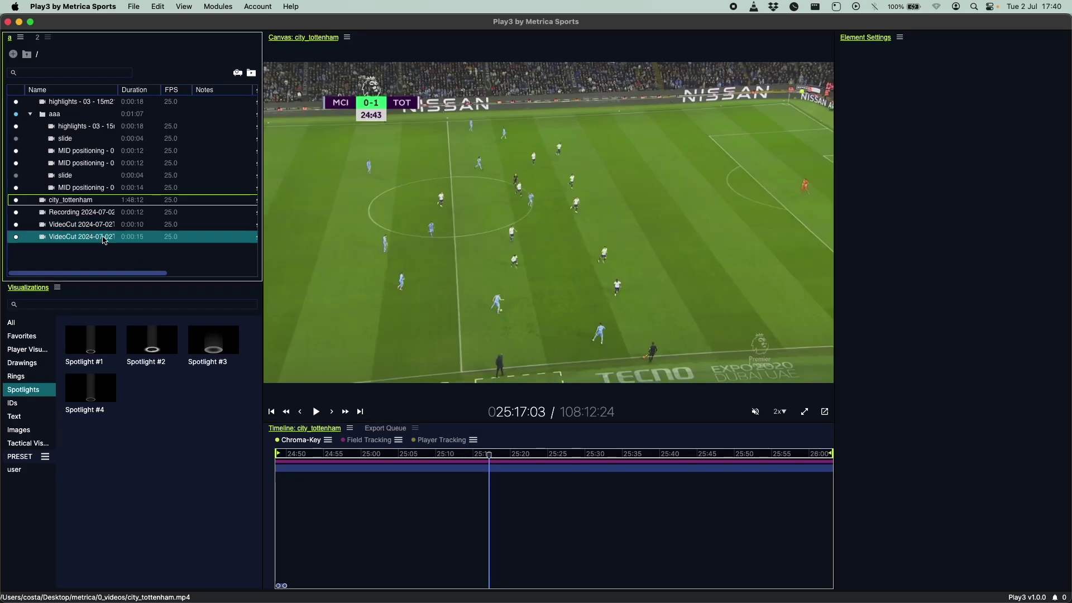
Create a new container named att in workspace a, outside the aaa container
left_click(350, 428)
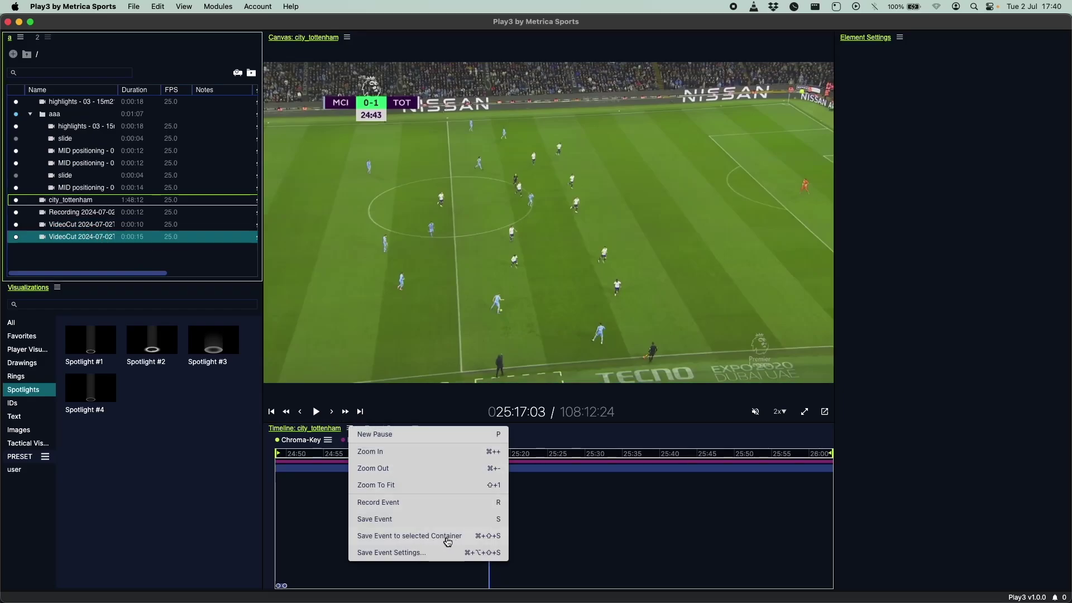
left_click(139, 264)
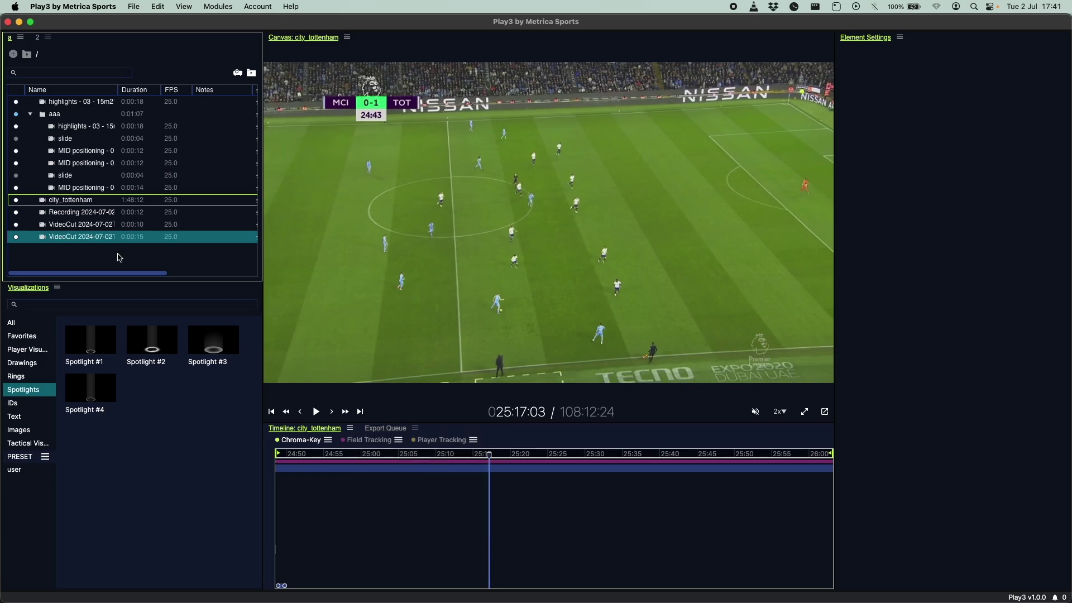
right_click(118, 255)
mouse_move(184, 279)
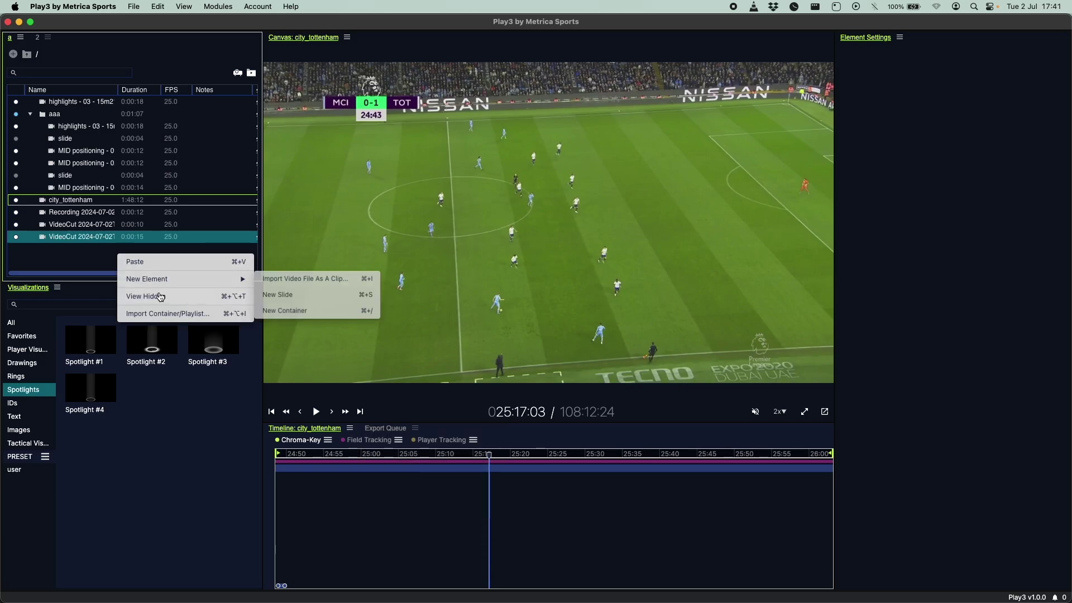
left_click(290, 312)
type("att")
key("Return")
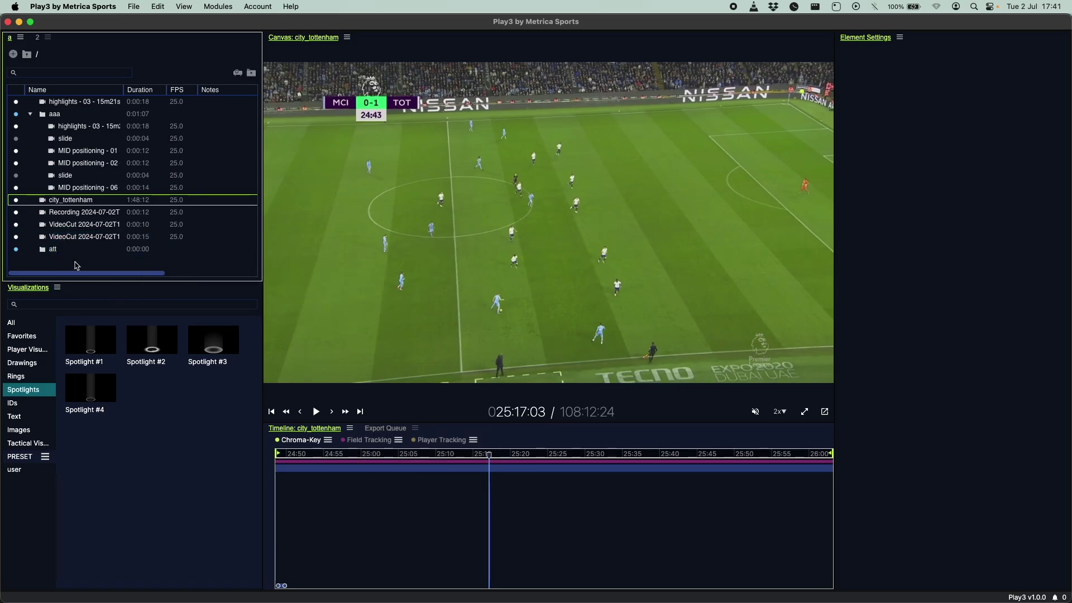
Duplicate the att container and rename the copy as def
left_click(40, 253)
key("super+d")
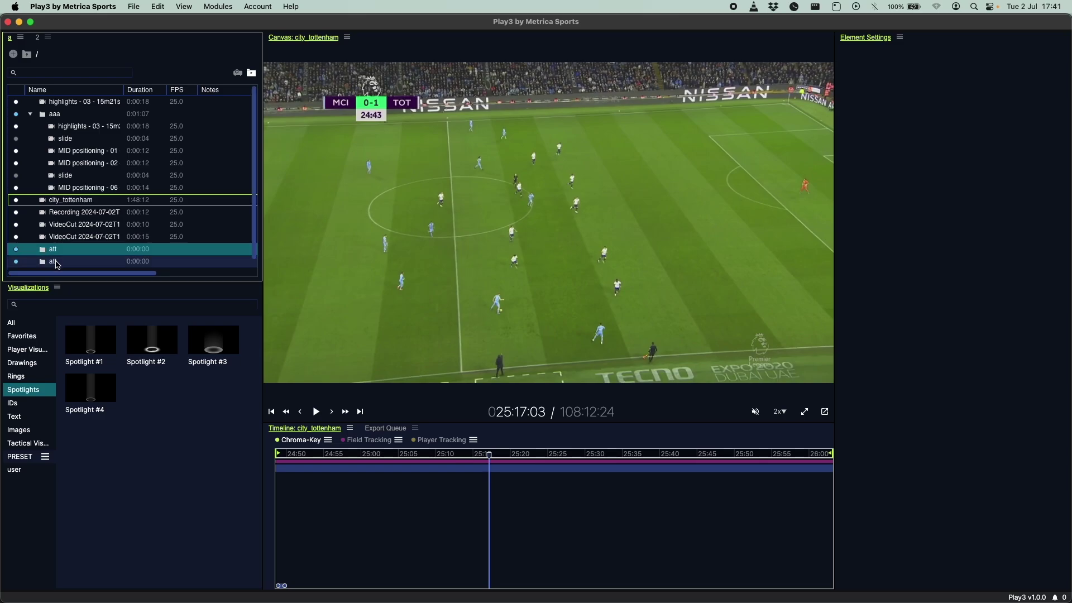
double_click(55, 262)
key("Return")
key("Up")
left_click(412, 286)
double_click(61, 250)
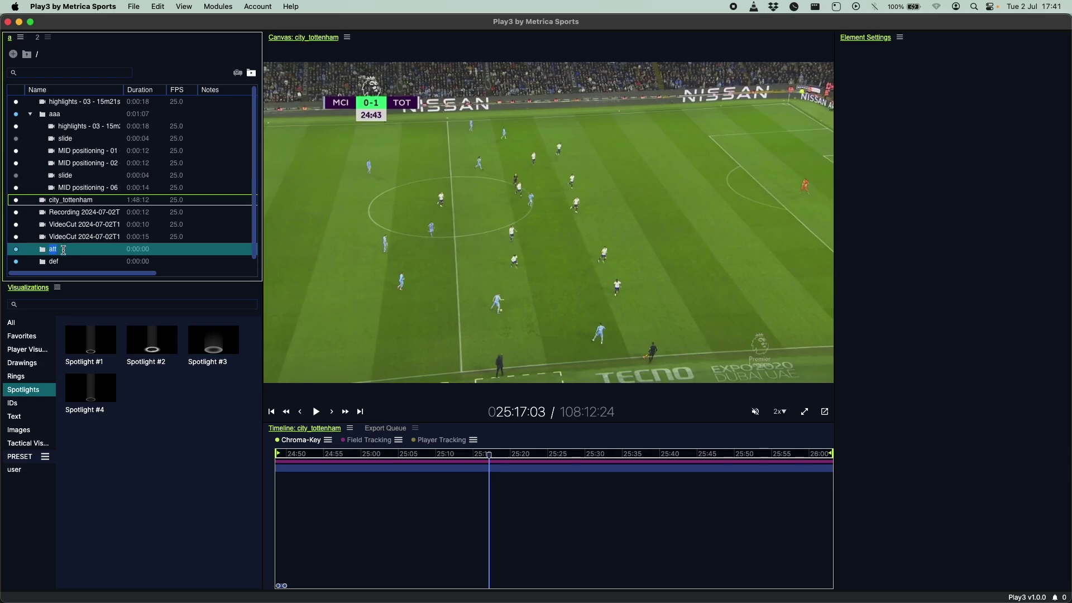
key("Return")
Save four city_tottenham events into the def container, three at about 25:17 and one at about 25:23
key("Down")
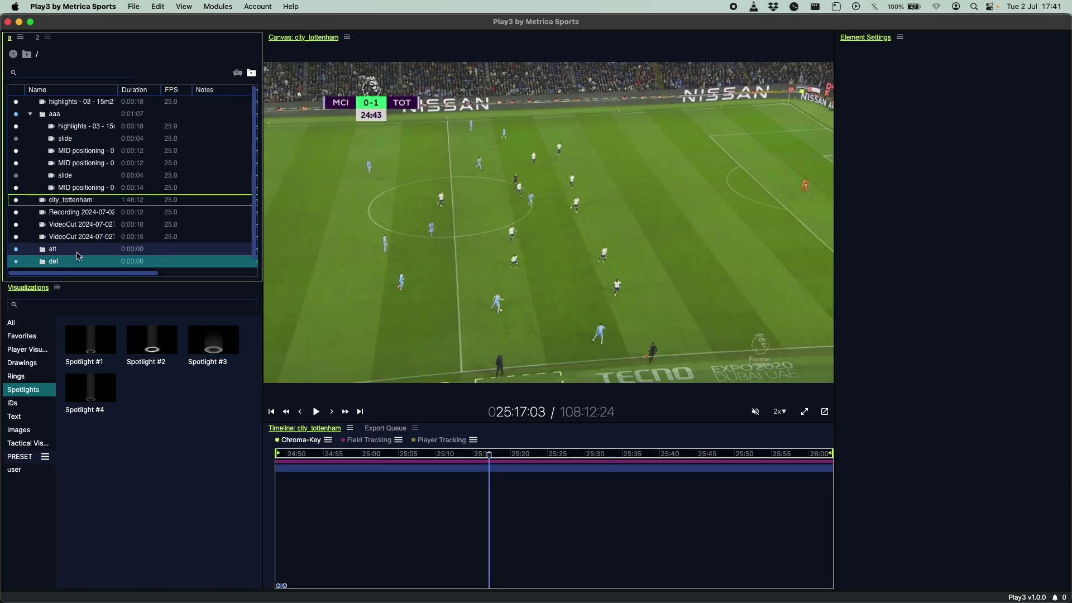
key("Right")
scroll(239, 203, "down", 1)
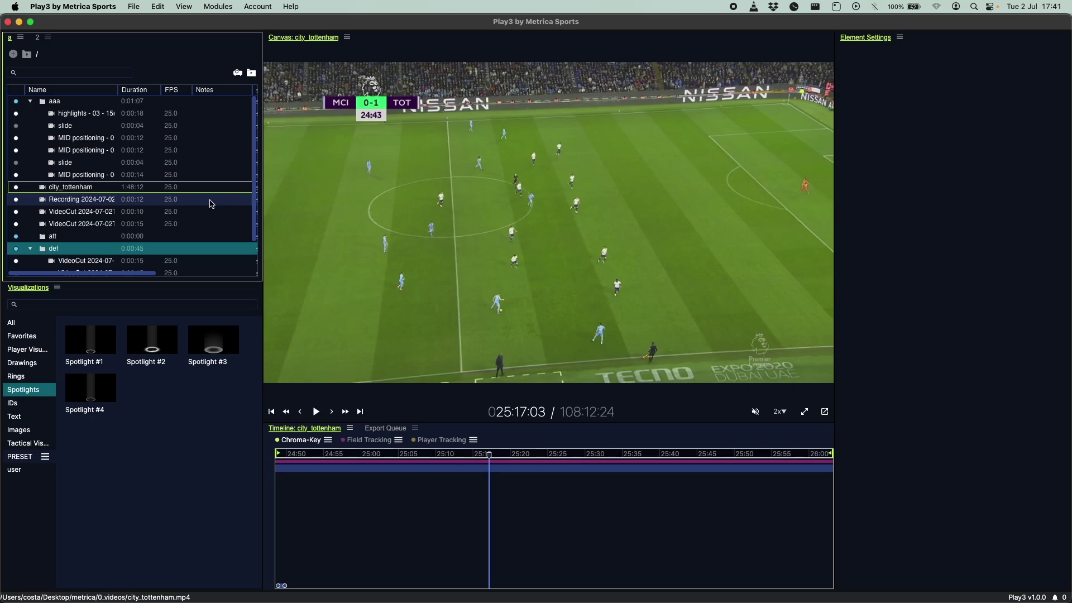
scroll(212, 204, "down", 2)
left_click(532, 505)
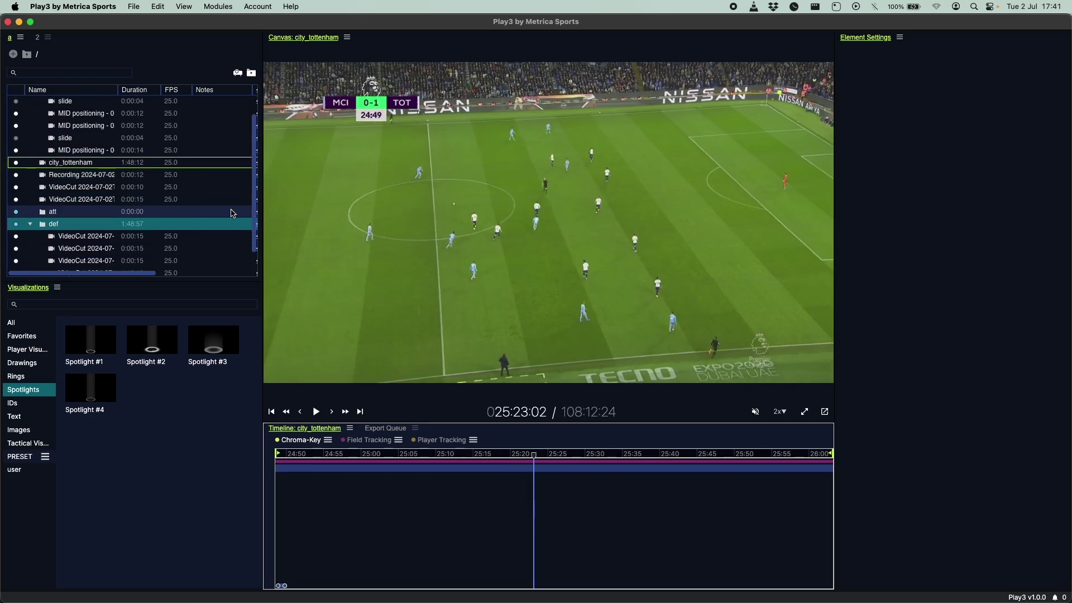
Save two city_tottenham events at about 25:23 into the att container and collapse the def container
scroll(232, 212, "down", 1)
double_click(59, 201)
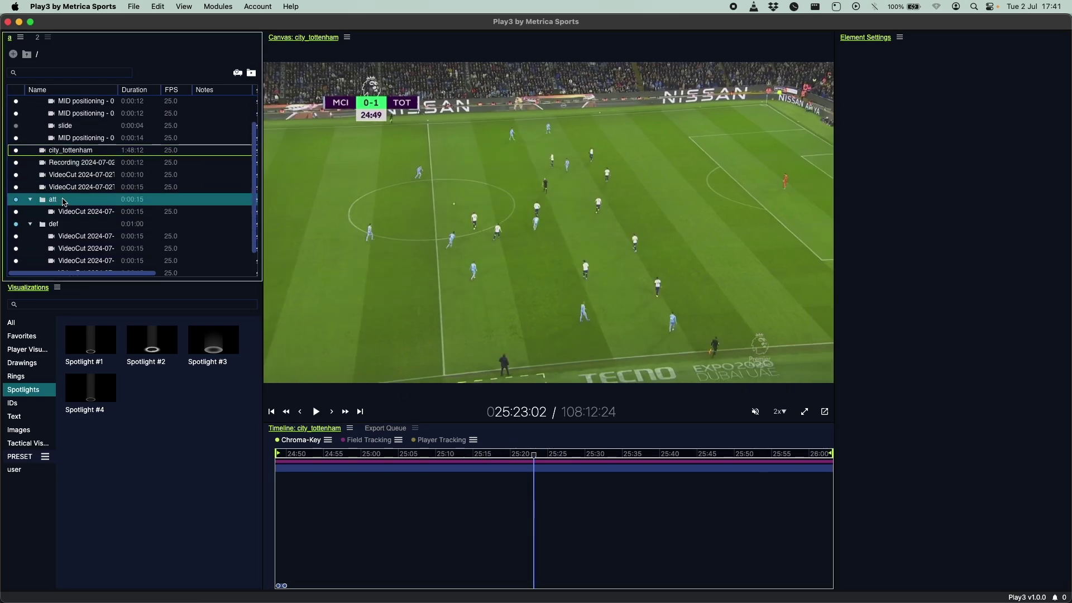
scroll(64, 202, "down", 2)
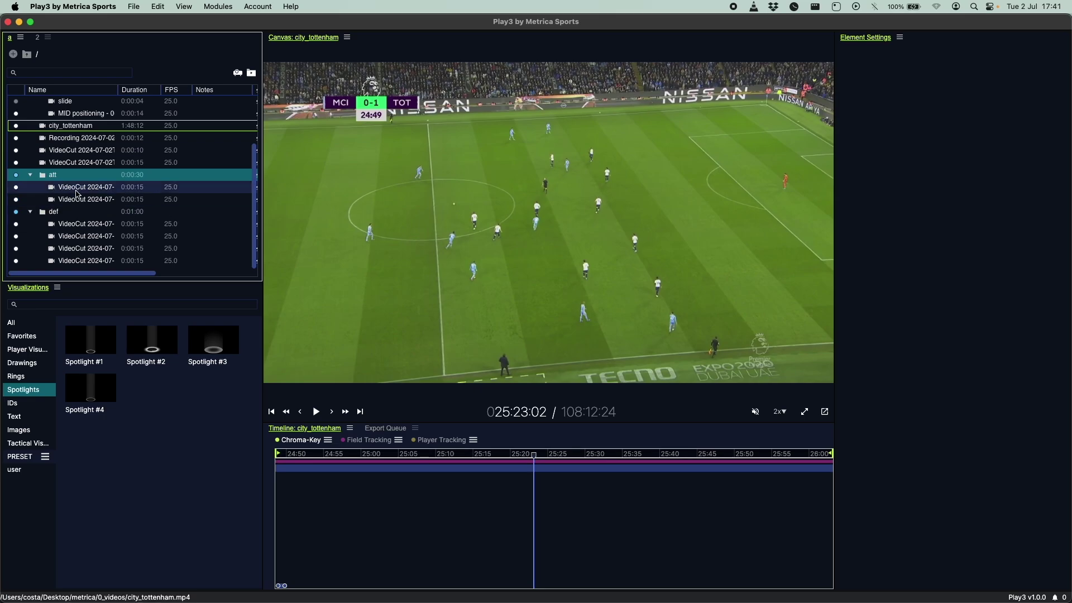
left_click(30, 212)
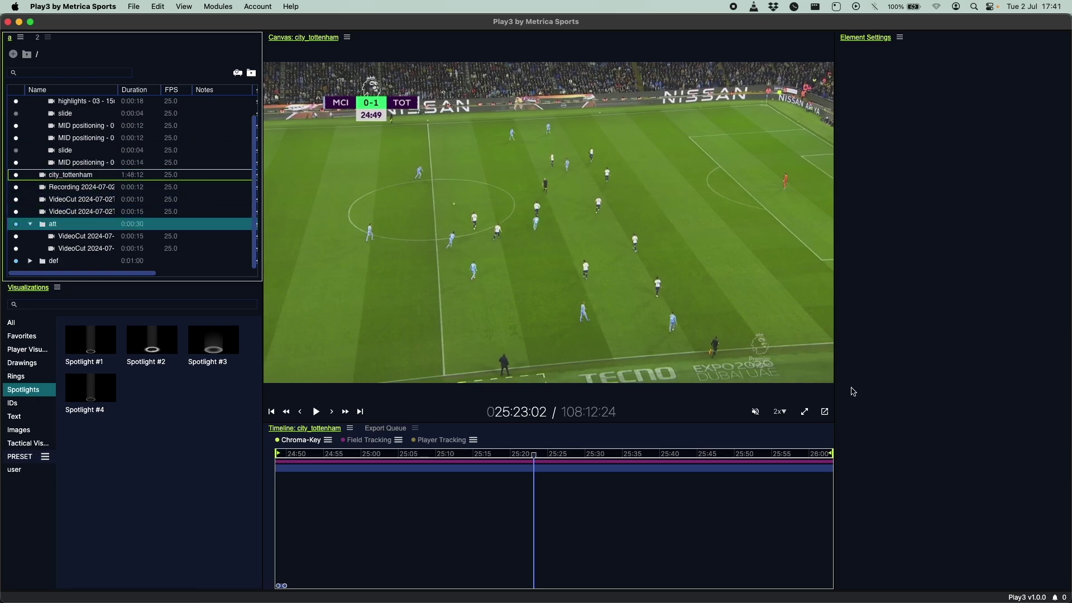
Open the city_tottenham canvas in a separate window and reposition that window
left_click(826, 413)
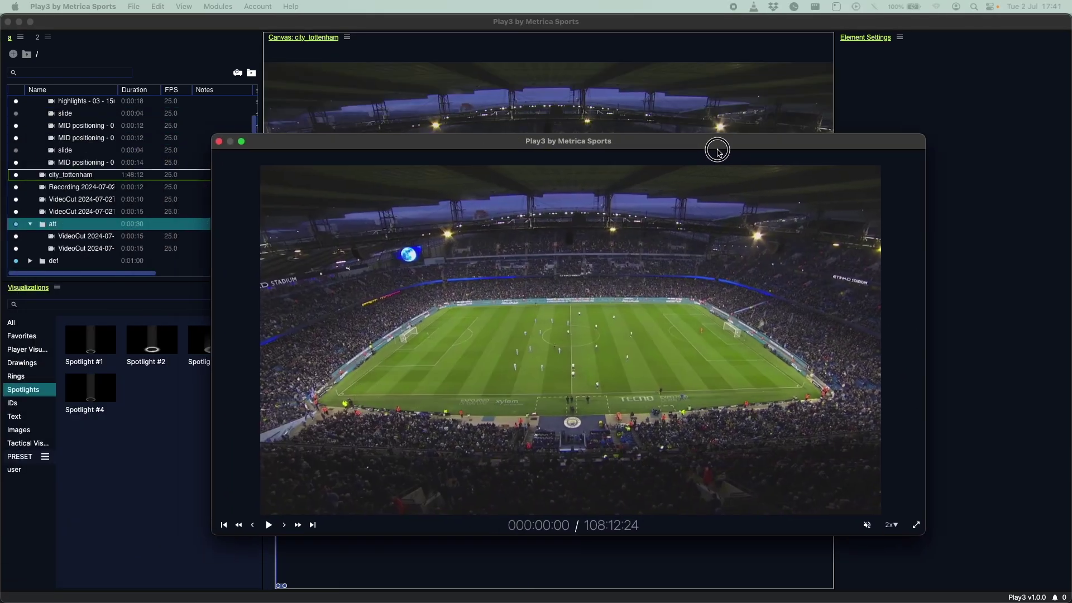
left_click_drag(716, 149, 763, 100)
left_click(493, 498)
left_click_drag(706, 96, 478, 144)
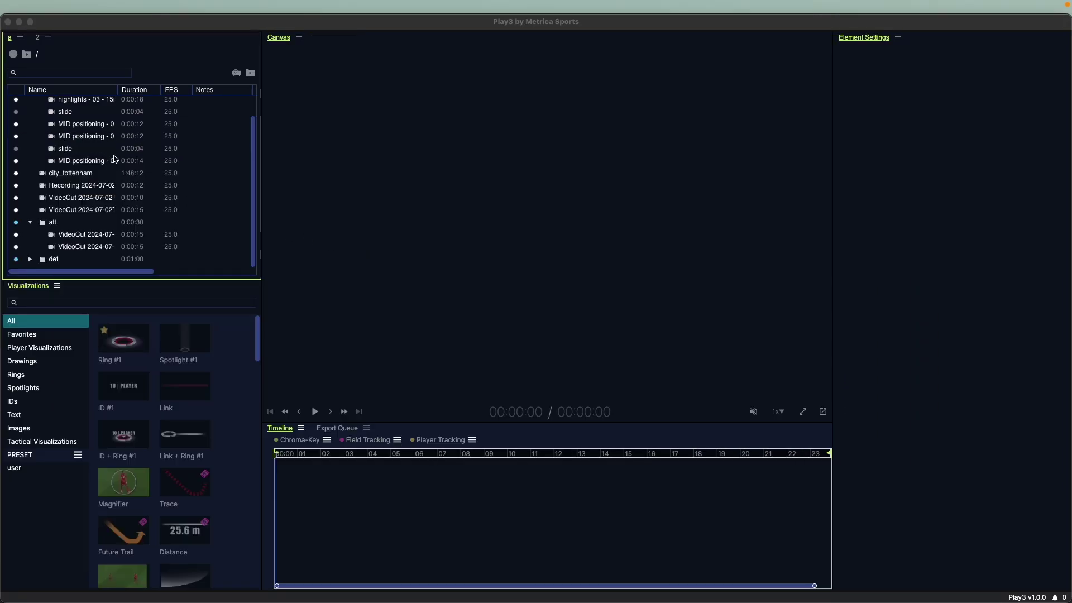
Open the highlights - 03 - 15m21s clip in the aaa container and trim it to about 7 seconds, starting at about 10 seconds
left_click(85, 170)
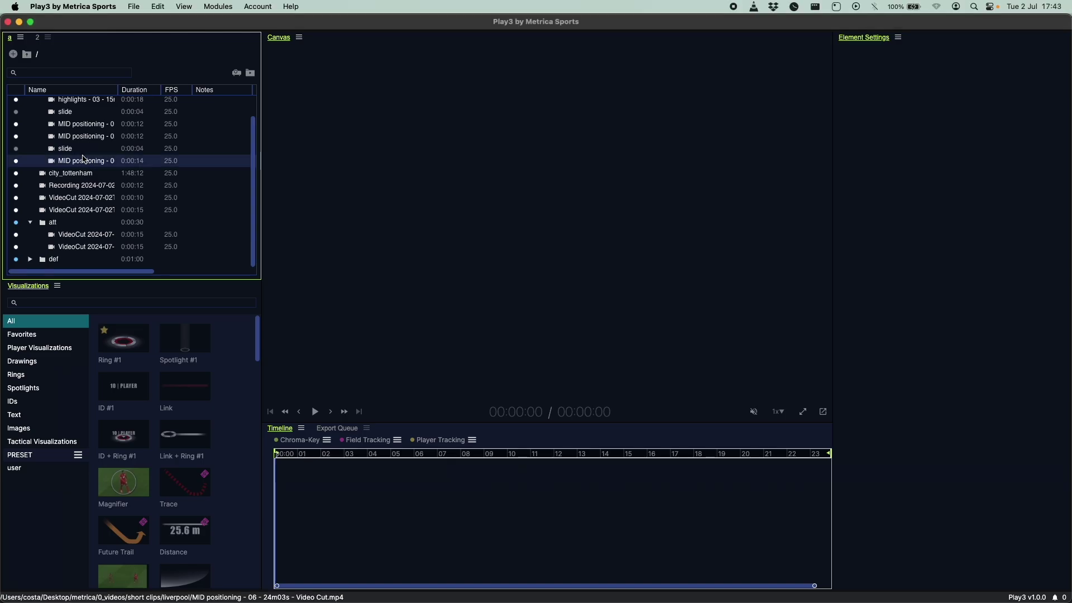
scroll(85, 168, "up", 1)
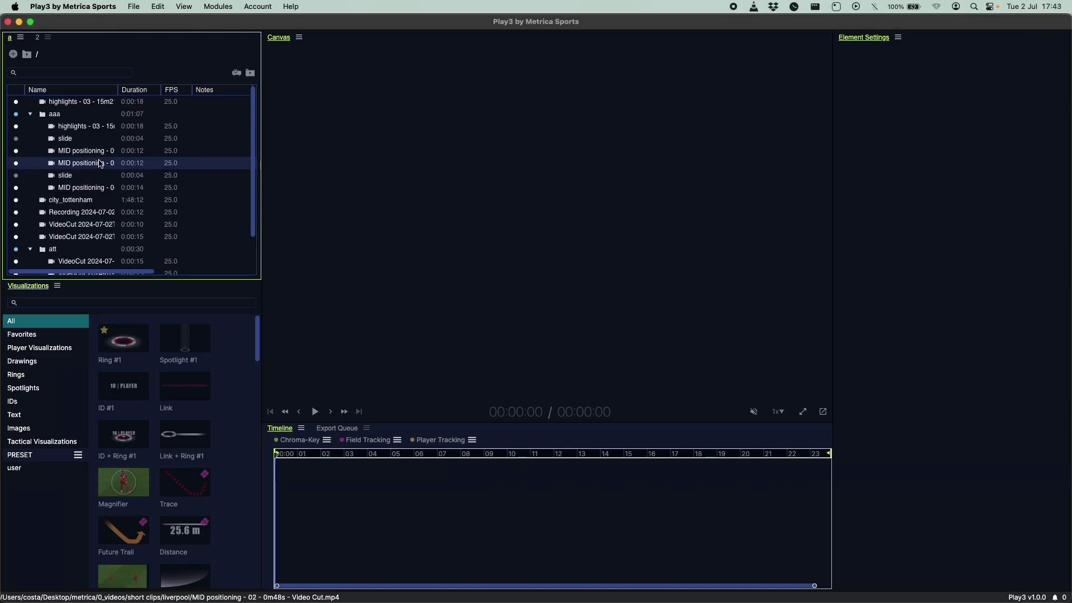
double_click(56, 126)
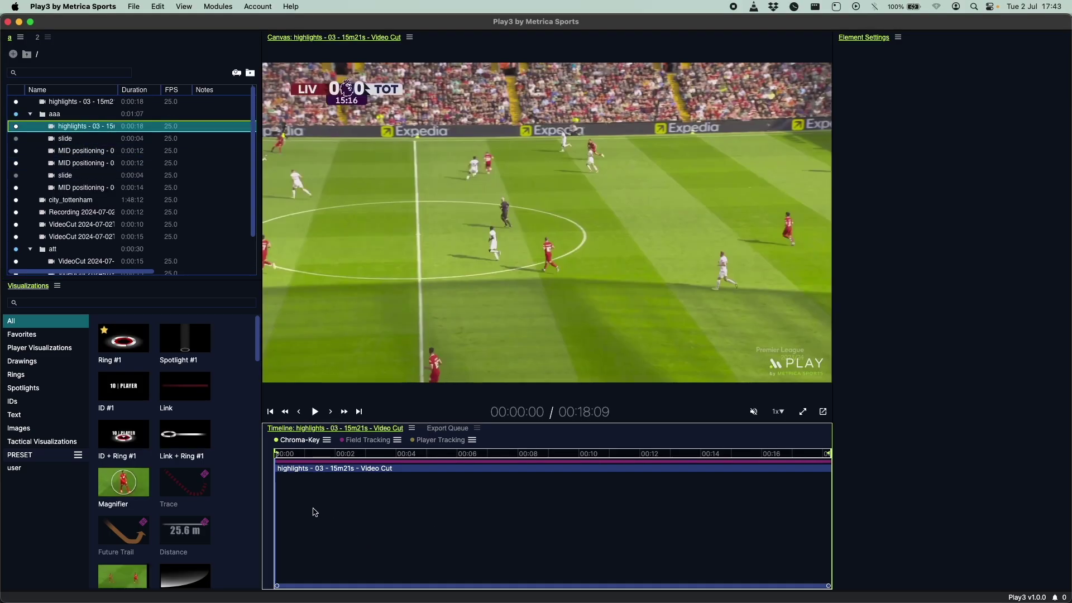
left_click_drag(316, 512, 338, 496)
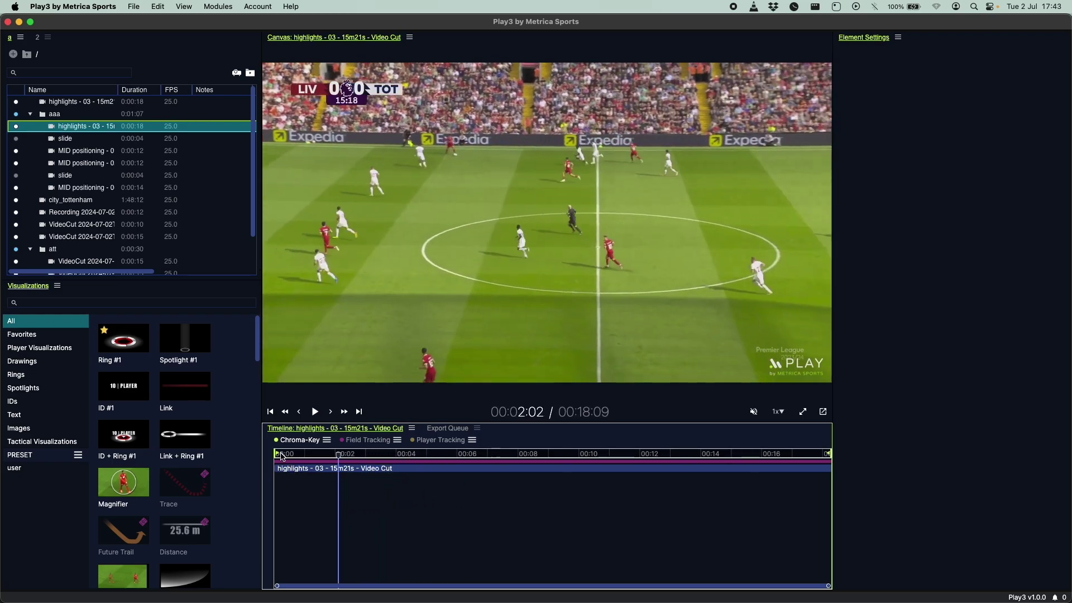
left_click_drag(276, 453, 582, 446)
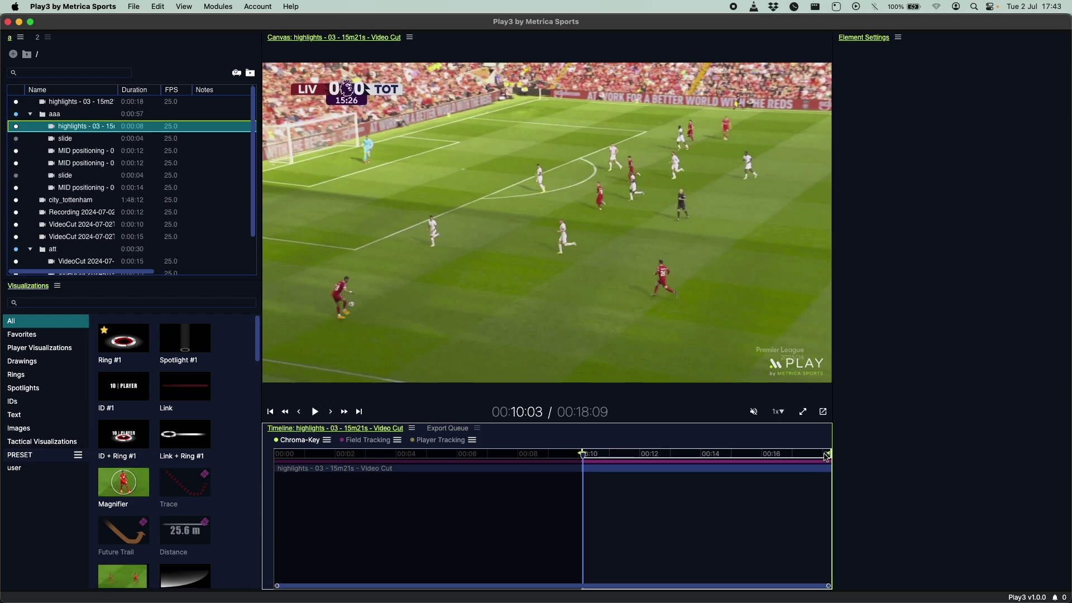
mouse_move(830, 454)
left_mouse_down()
mouse_move(806, 455)
mouse_move(815, 455)
left_mouse_up()
Place the playhead at about 12:14 in the trimmed highlights clip and run automatic field detection on it
left_click(657, 511)
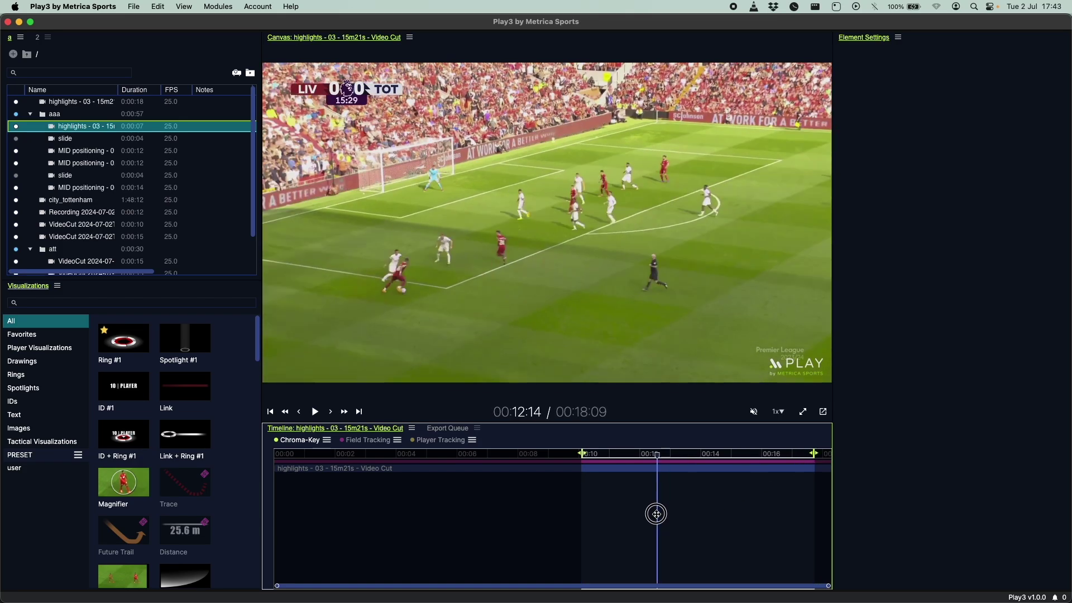
left_click(397, 440)
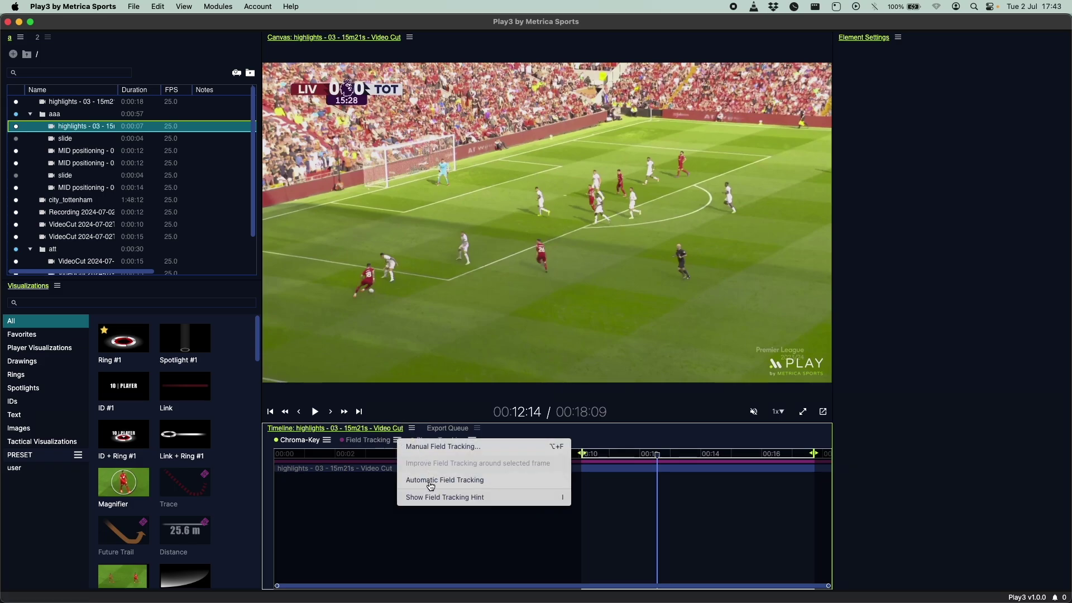
left_click(600, 479)
left_click(608, 470)
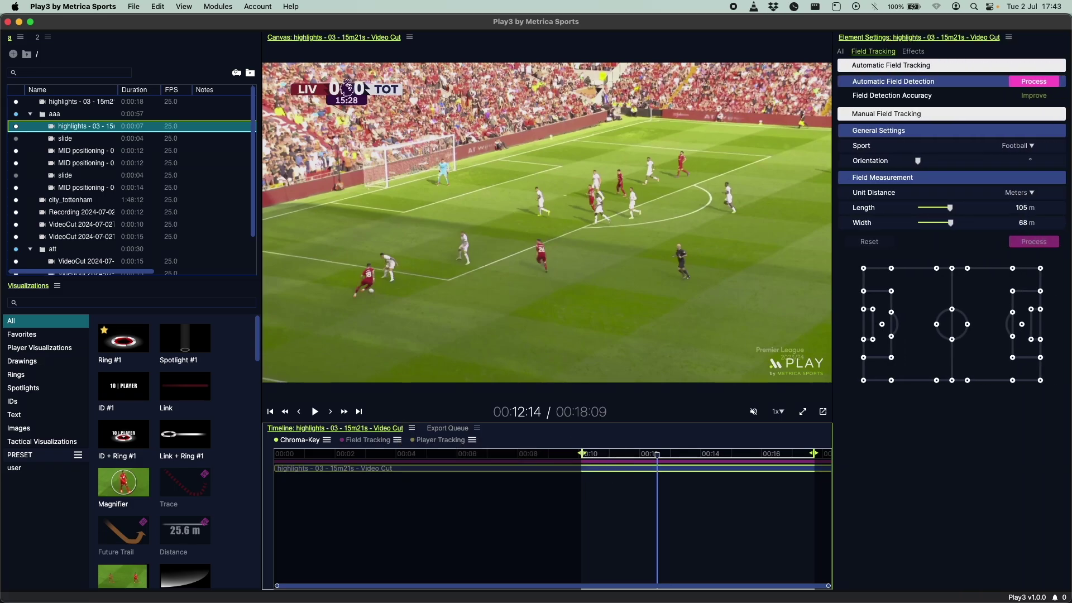
left_click(1035, 82)
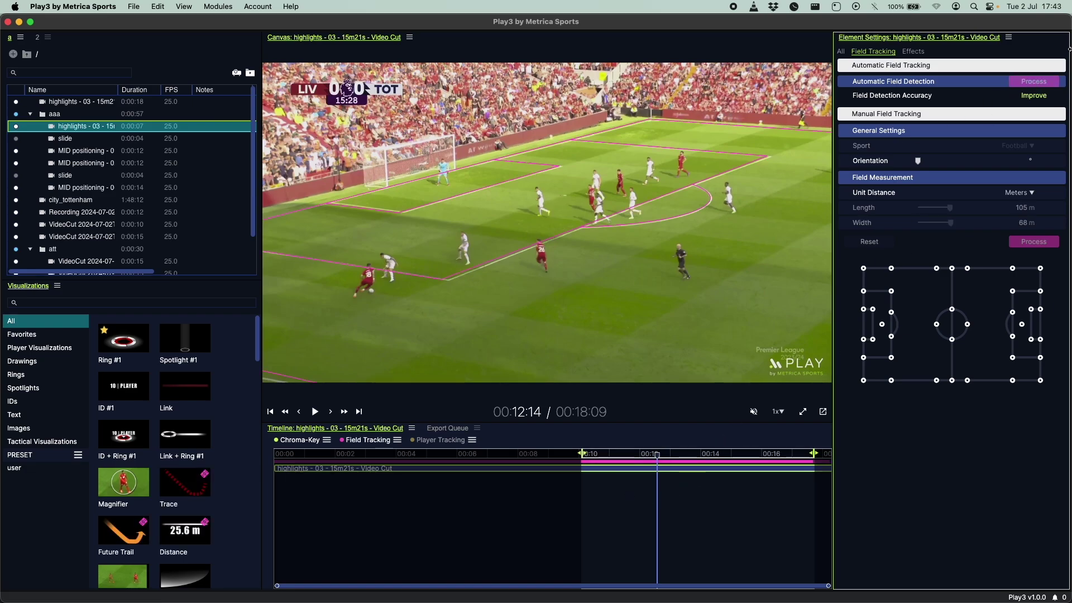
Improve the field detection accuracy at about 15:16 in the highlights clip and scrub back to check the field lines
left_click(751, 487)
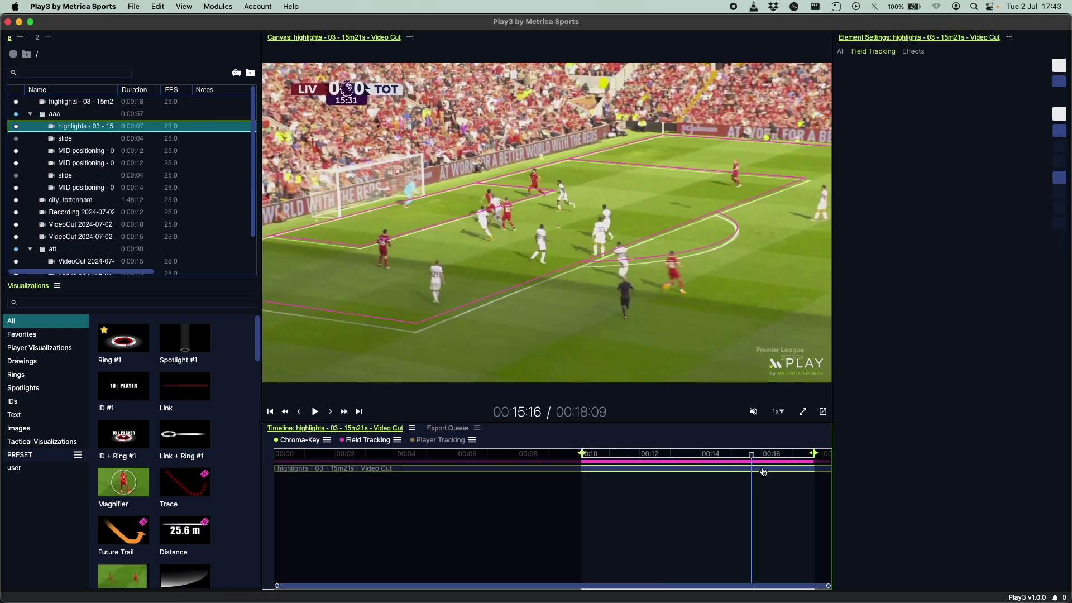
left_click(1033, 95)
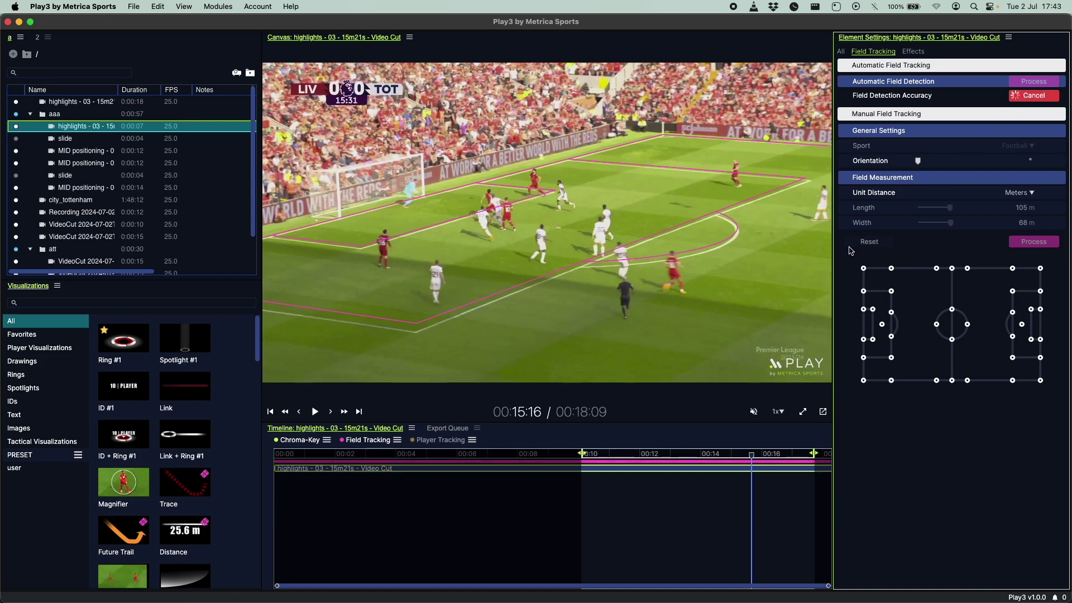
left_click_drag(732, 498, 662, 490)
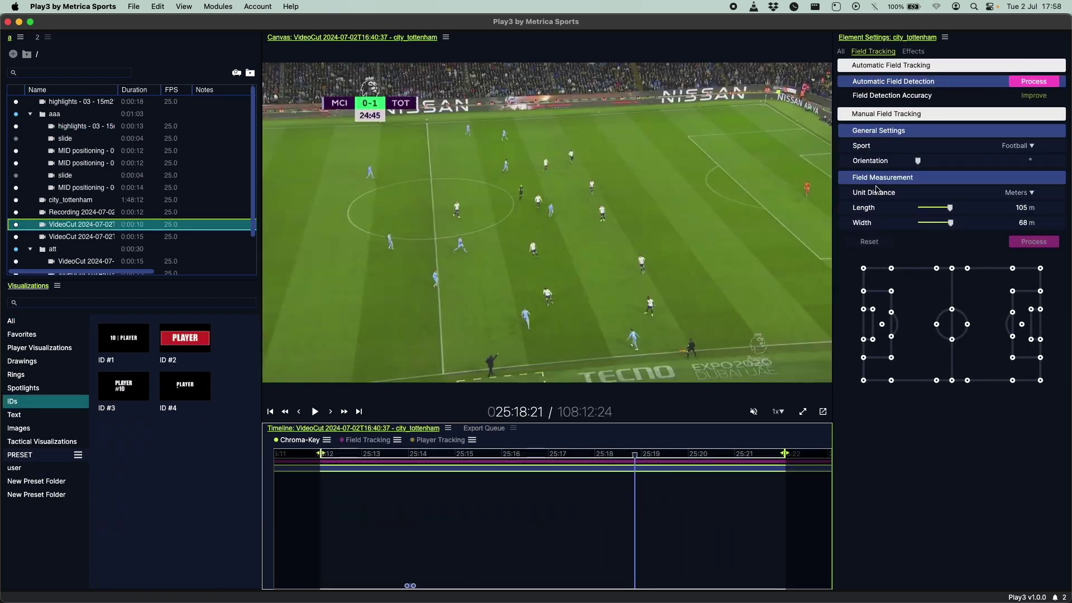
Place manual field tracking points at the halfway line's far end, the centre circle's near crossing and both front corners of the right-hand penalty area
left_click(952, 267)
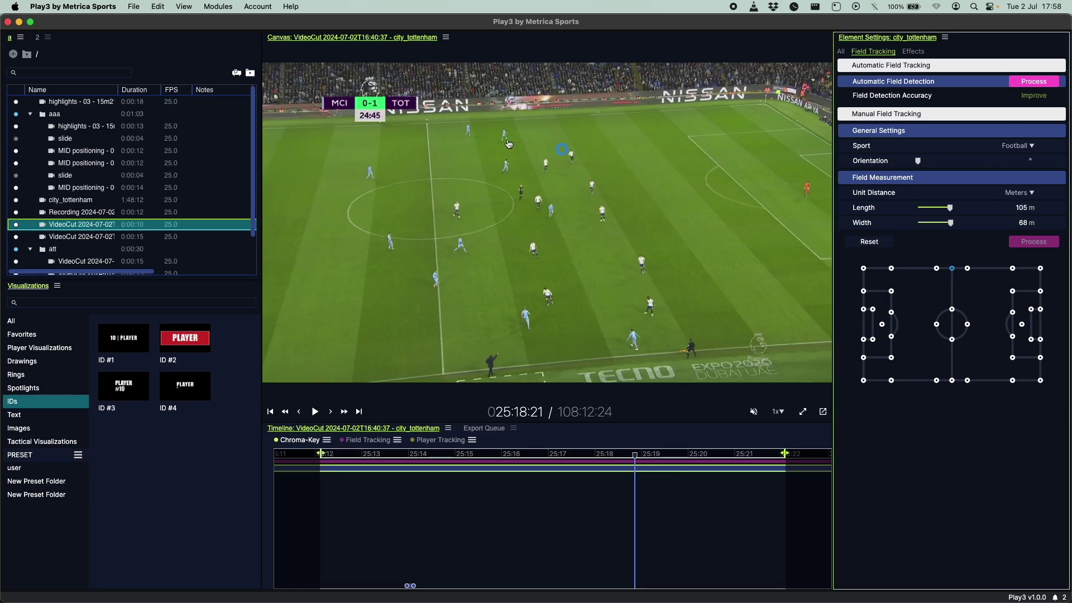
left_click(424, 124)
left_click(1012, 292)
left_click(691, 142)
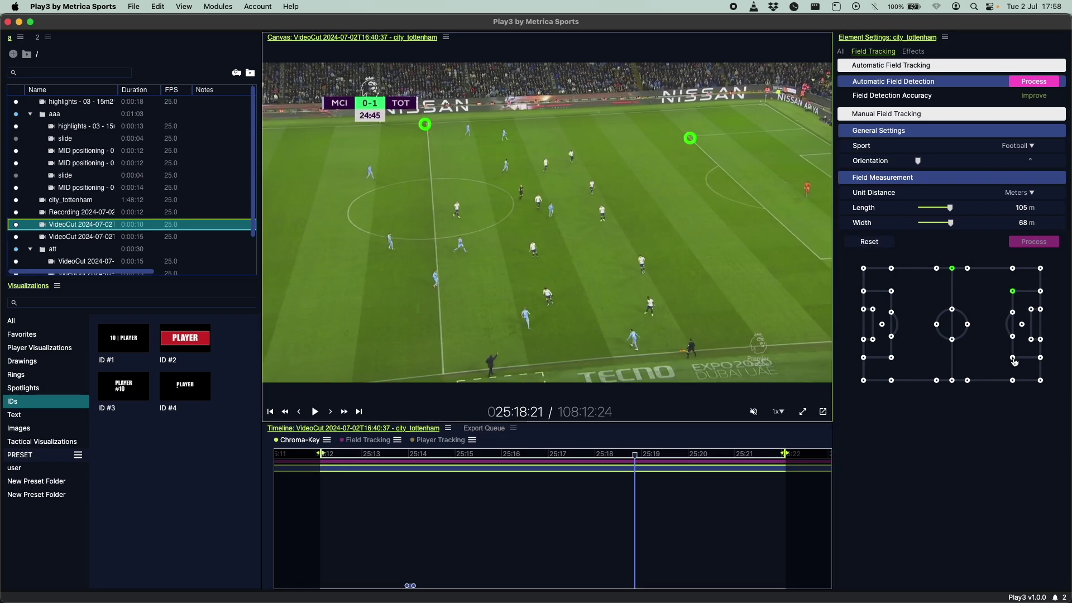
left_click(436, 241)
left_click(1012, 357)
left_click(819, 261)
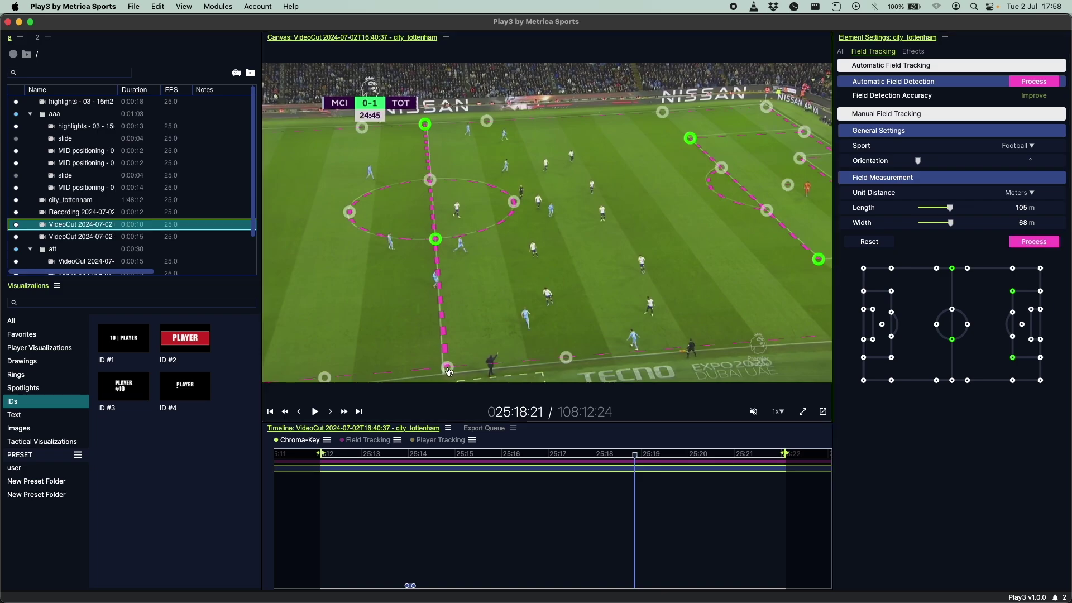
Process the manual field tracking of the VideoCut city_tottenham clip with the placed field points
left_click(1033, 242)
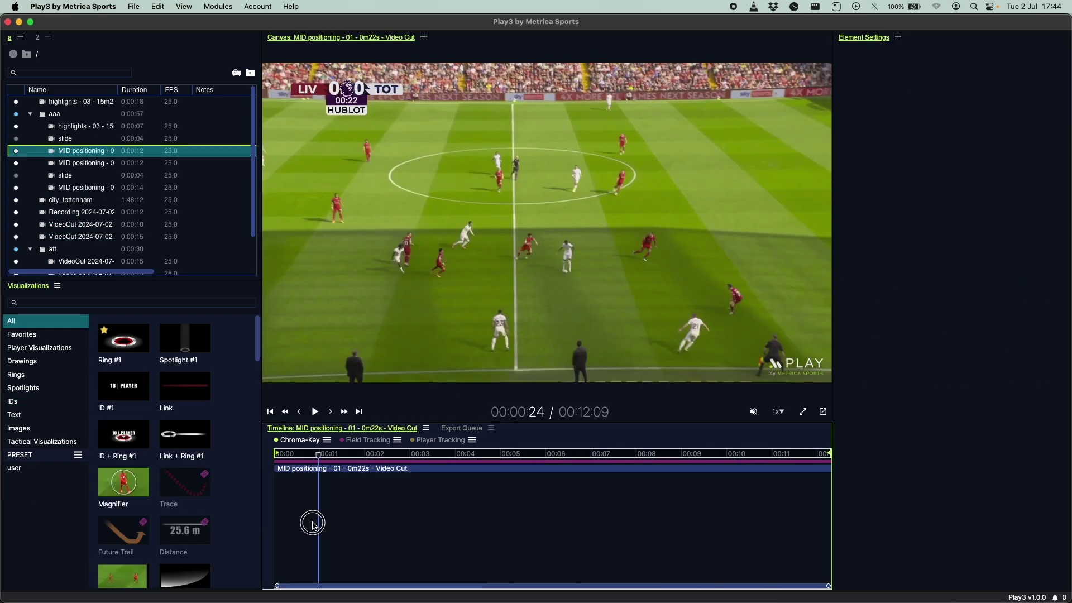
Scrub the MID positioning - 01 - 0m22s clip to about 4:02 and show its field tracking hint
left_click_drag(313, 525, 459, 509)
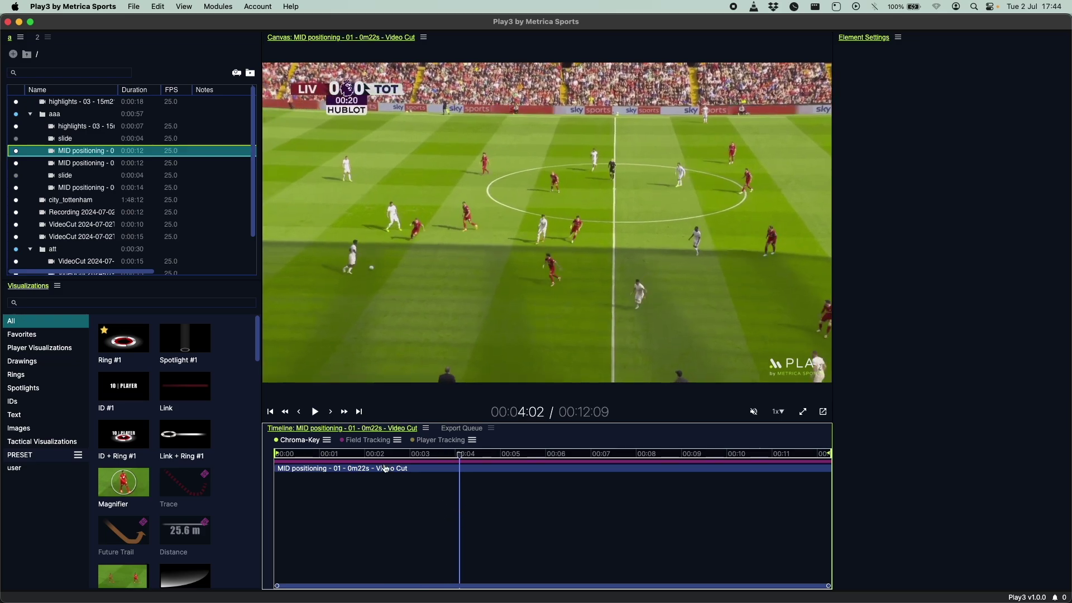
left_click(398, 440)
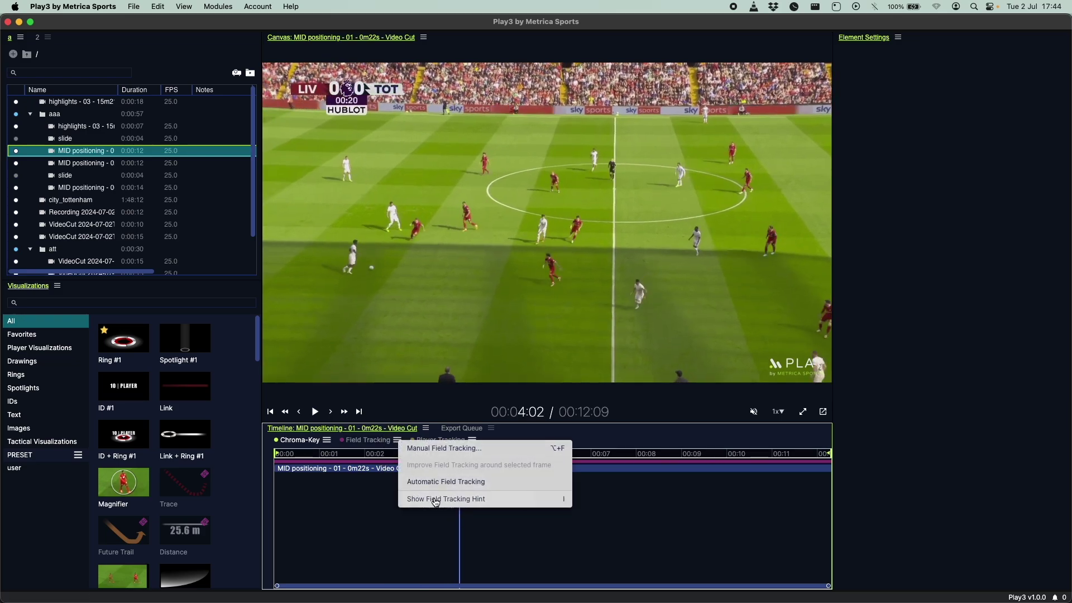
left_click(436, 500)
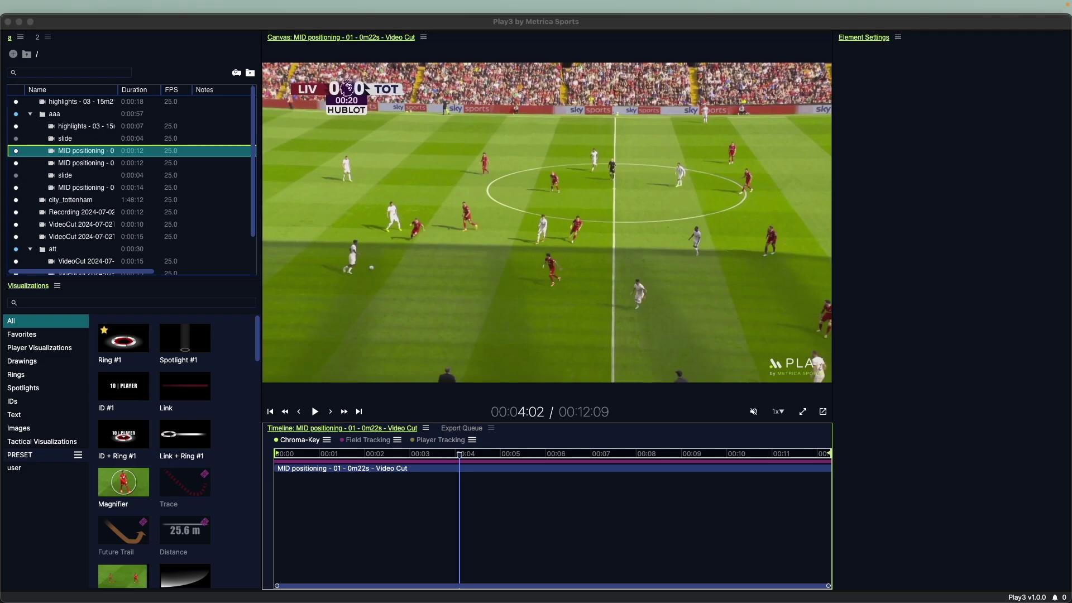
Open the MID positioning - 06 - 24m03s clip and look through the sports offered for its field tracking
left_click(84, 188)
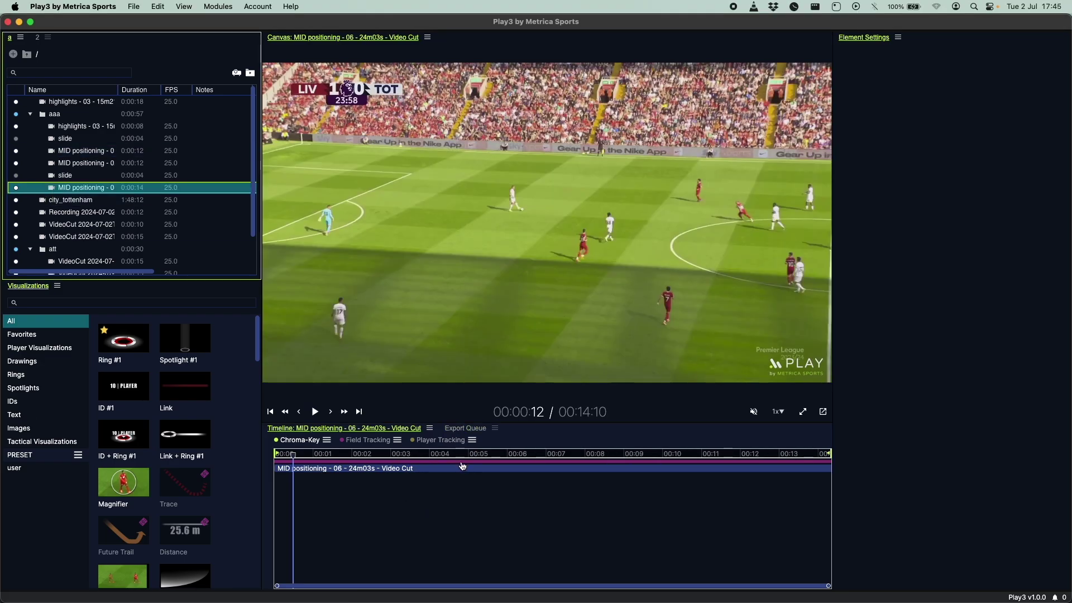
left_click(483, 469)
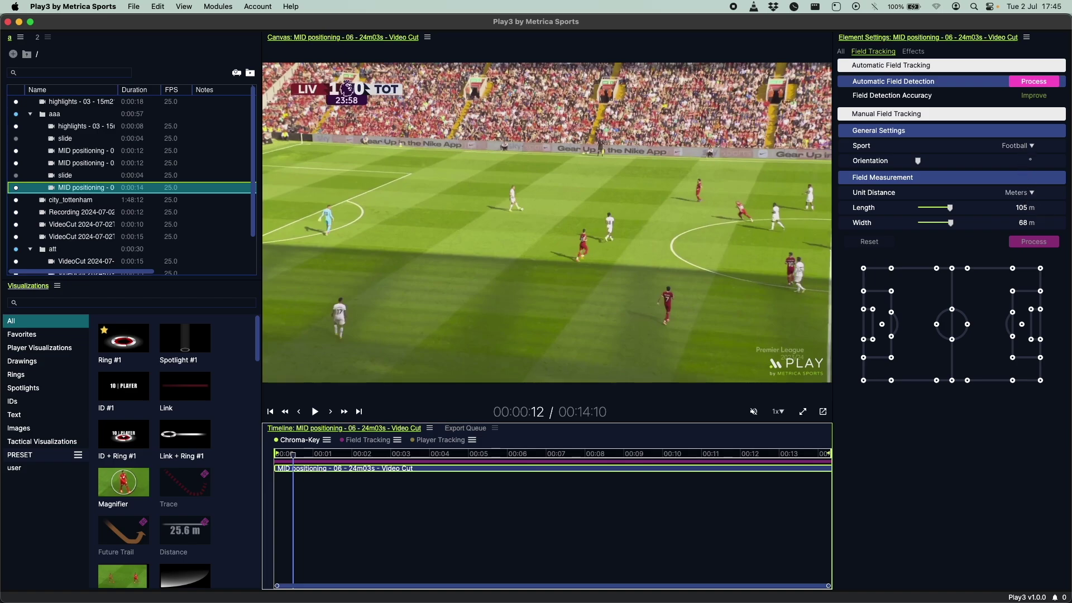
left_click(1017, 145)
scroll(961, 282, "down", 3)
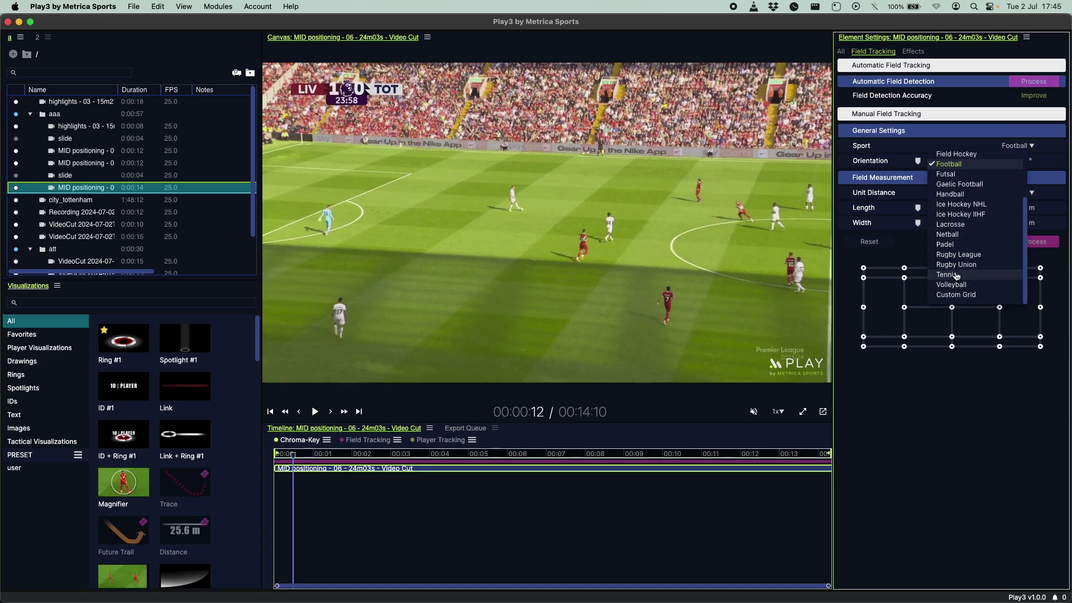
left_click(627, 554)
Return to the highlights - 03 - 15m21s clip in the aaa container and place the playhead at about 10:15
key("Up")
key("Up")
key("Up")
key("Up")
key("Up")
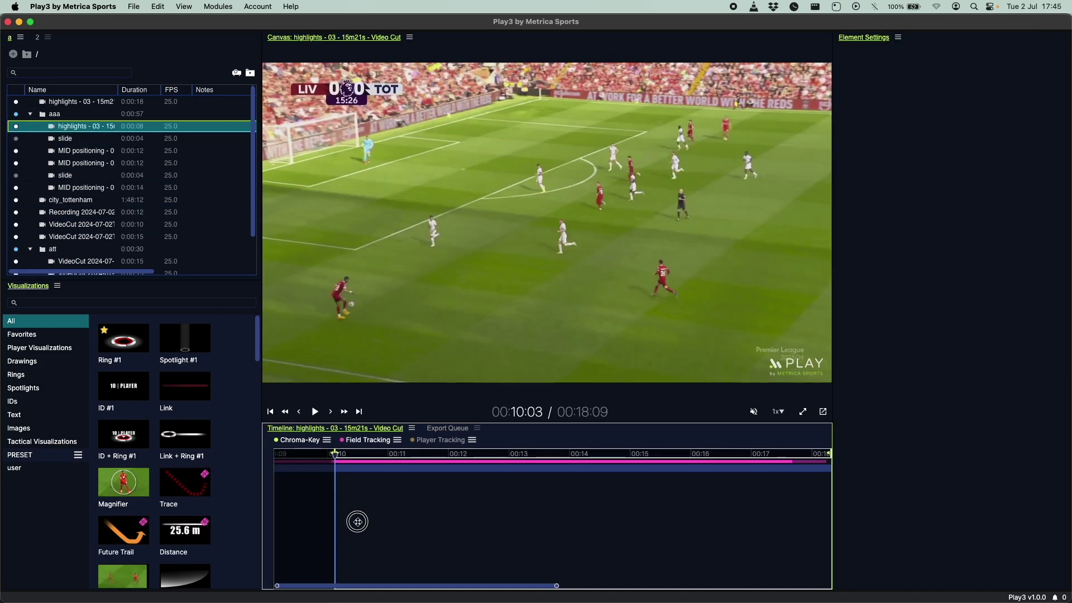
left_click(358, 522)
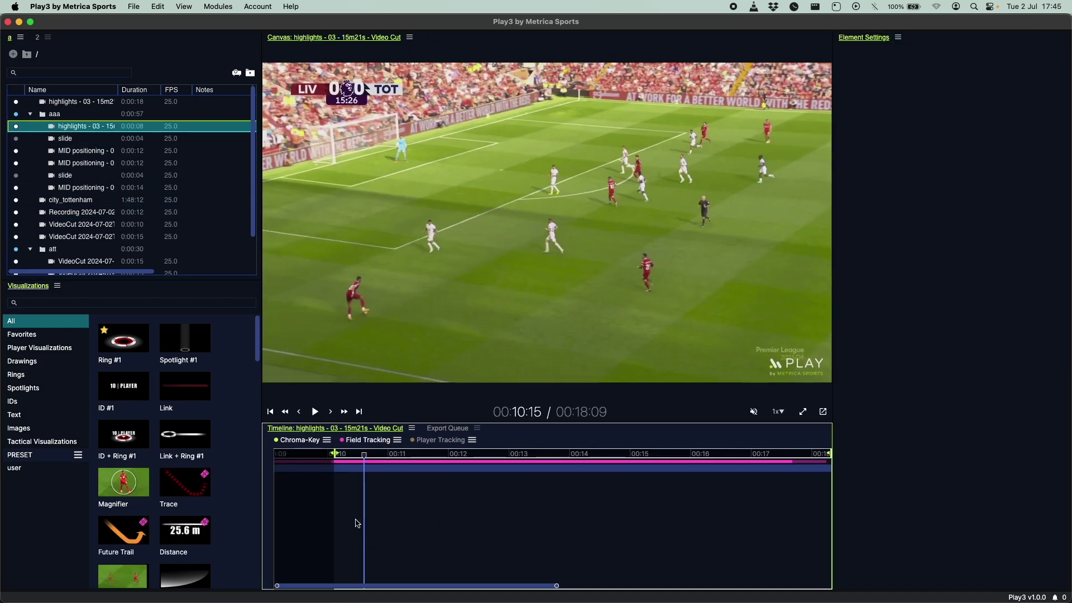
Browse the visualization categories, add the Ring #1 player visualization and pin it to the red-shirted player near midfield
left_click(40, 348)
left_click(46, 363)
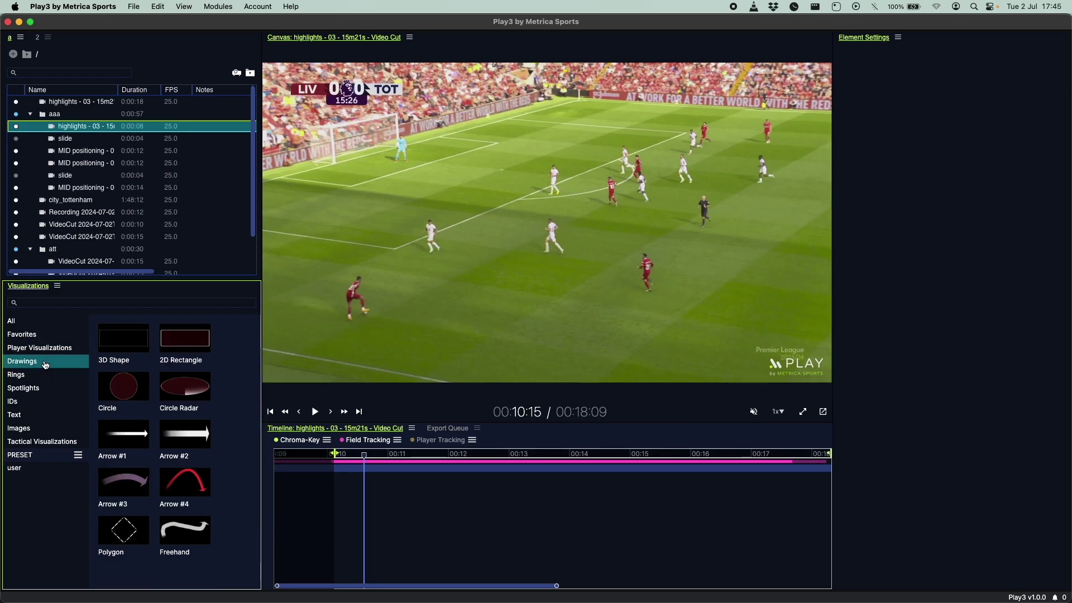
left_click(43, 373)
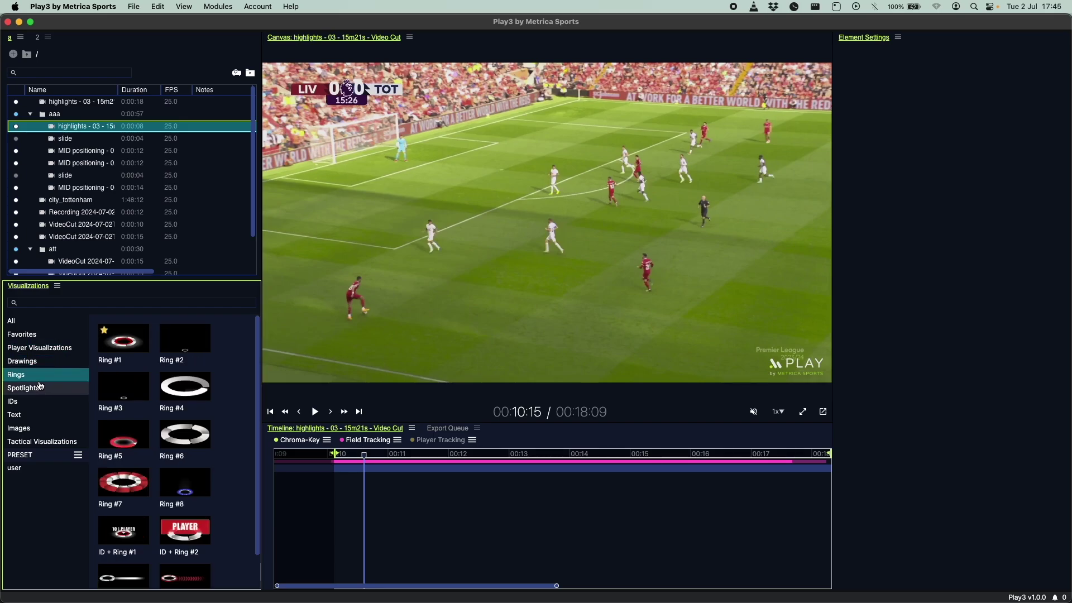
left_click(50, 350)
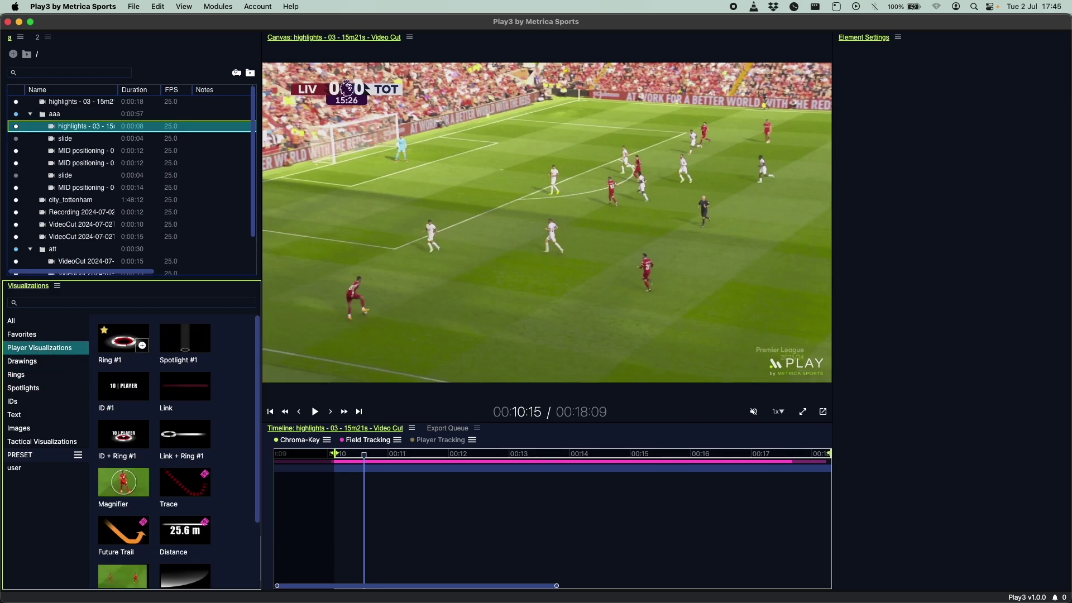
left_click(143, 347)
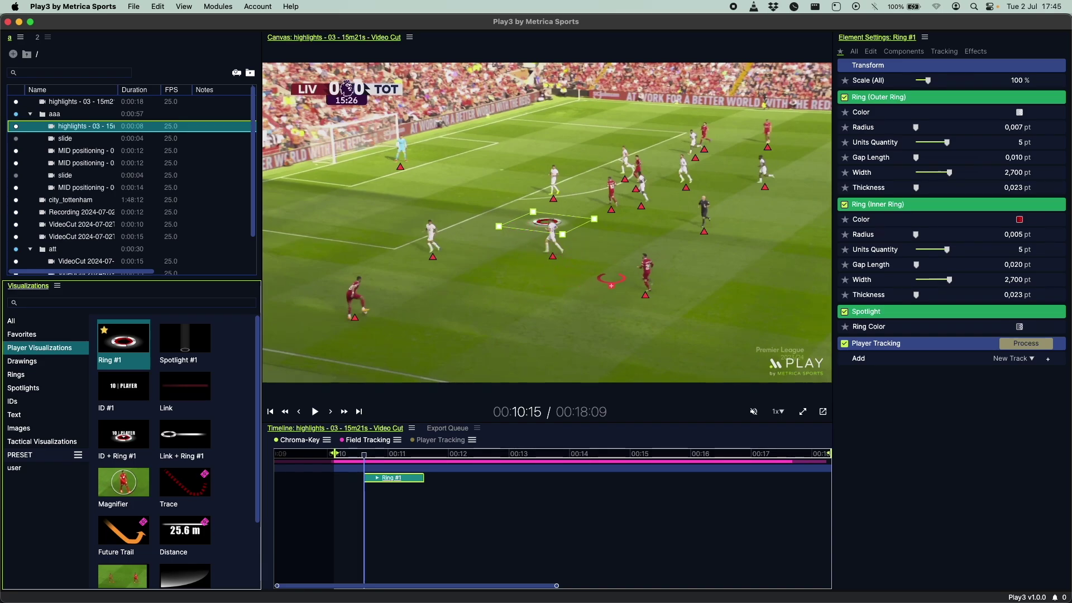
left_click(613, 311)
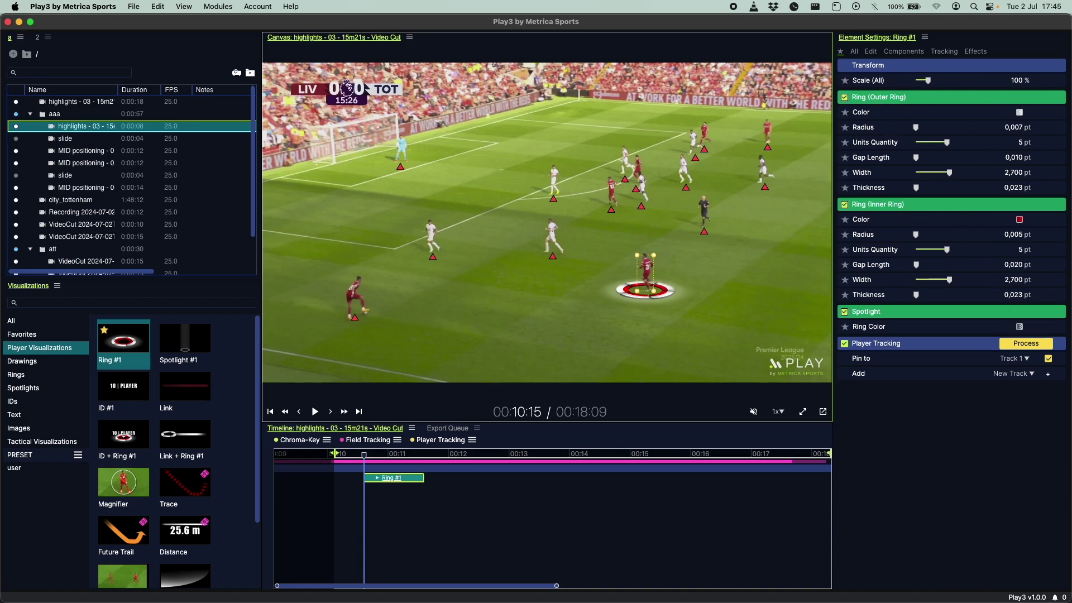
Process the ring's player tracking up to about 14:23 and play back the tracked section to check it
left_click(1027, 343)
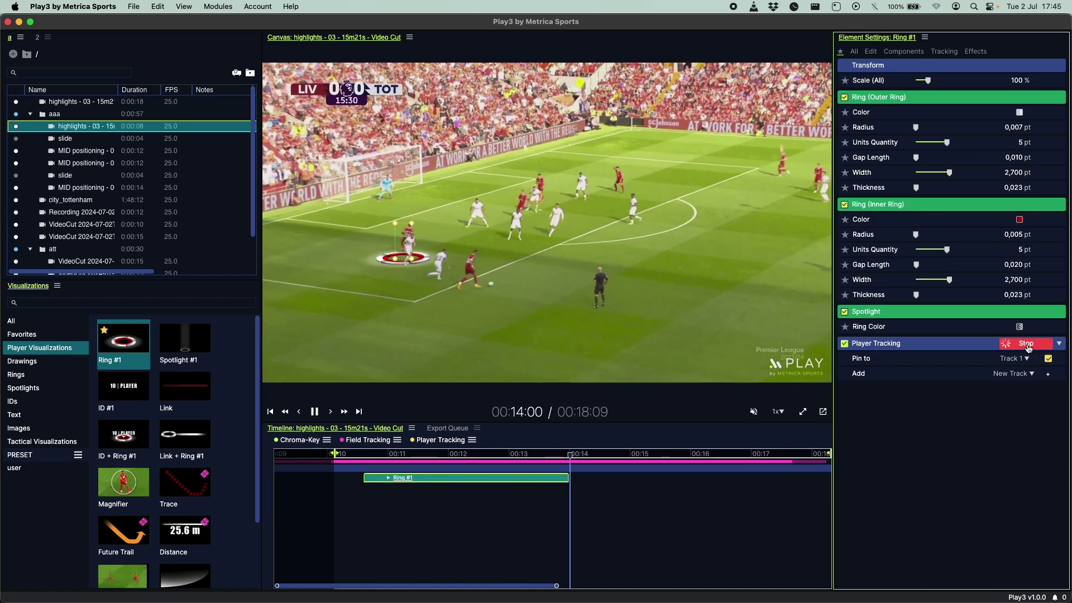
left_click(1027, 343)
left_click(1028, 344)
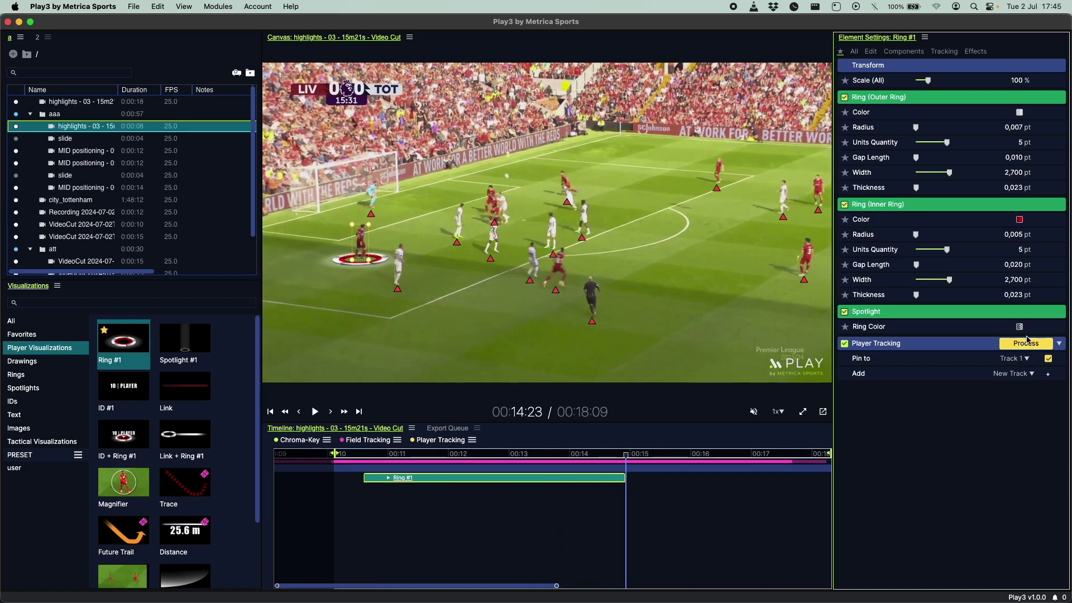
left_click(358, 498)
key("space")
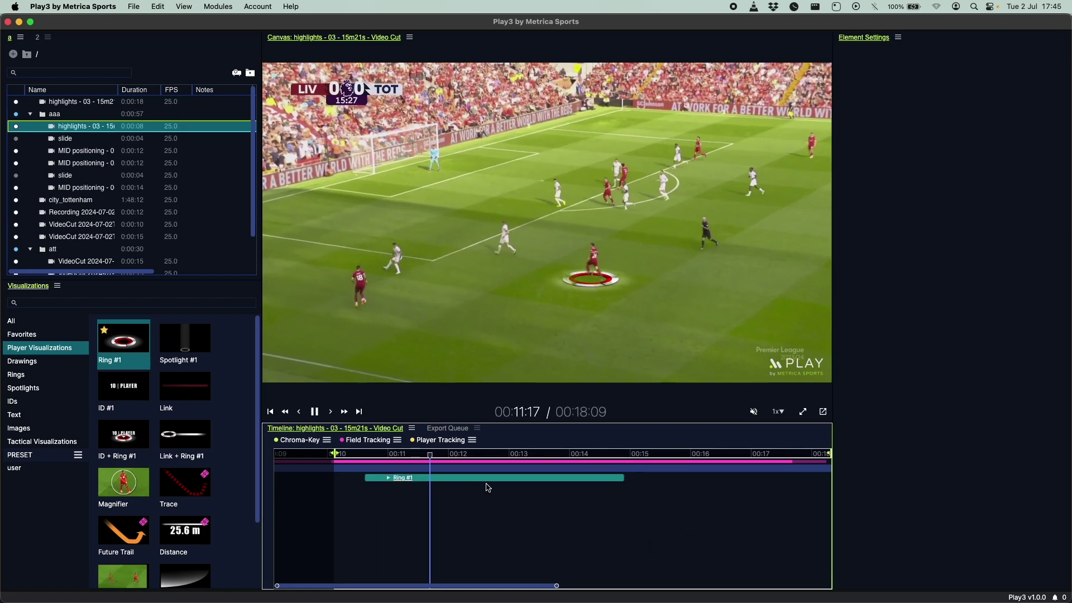
key("space")
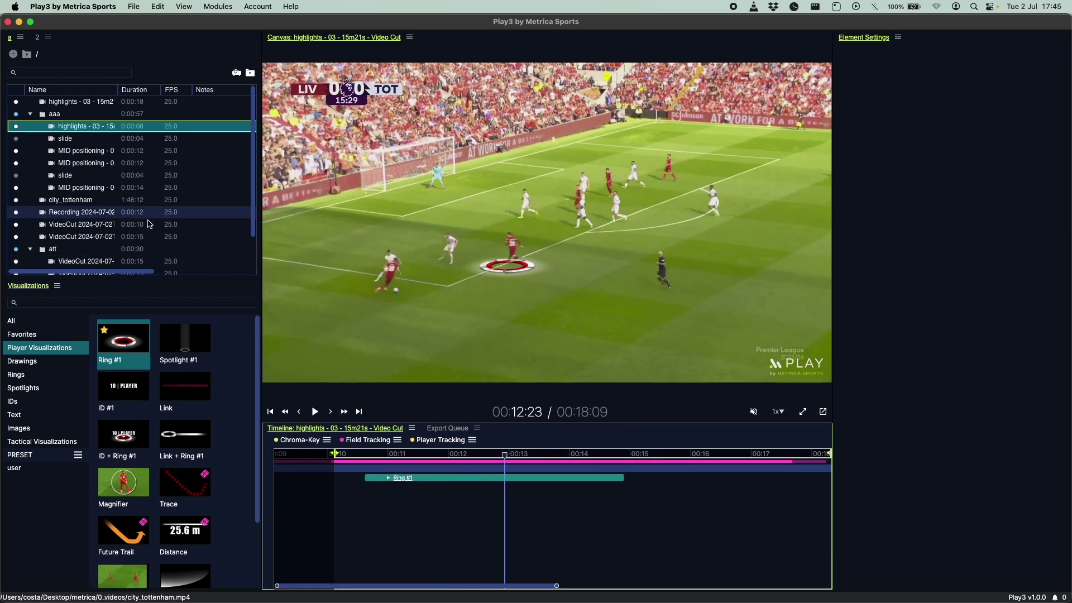
Add a second Ring #1 at 12:23 and pin it to the white-shirted player near the penalty arc
left_click(142, 347)
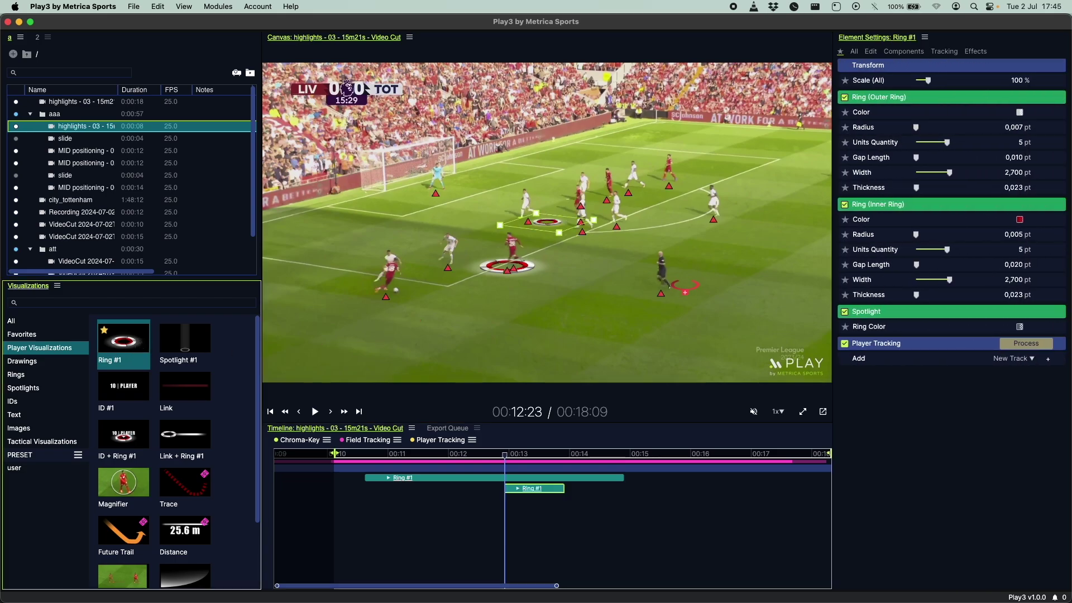
left_click(712, 204)
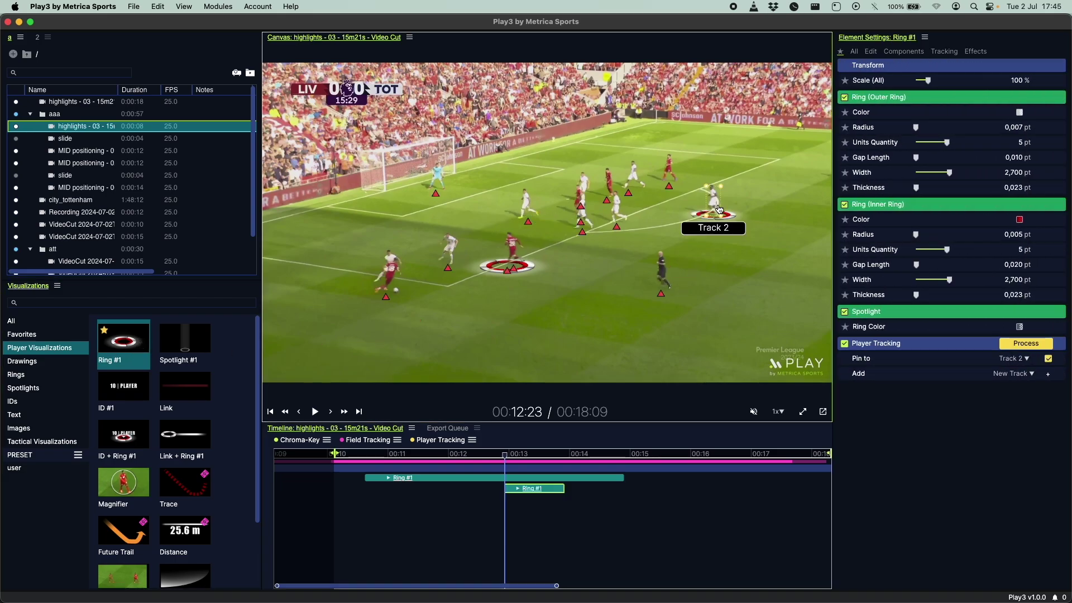
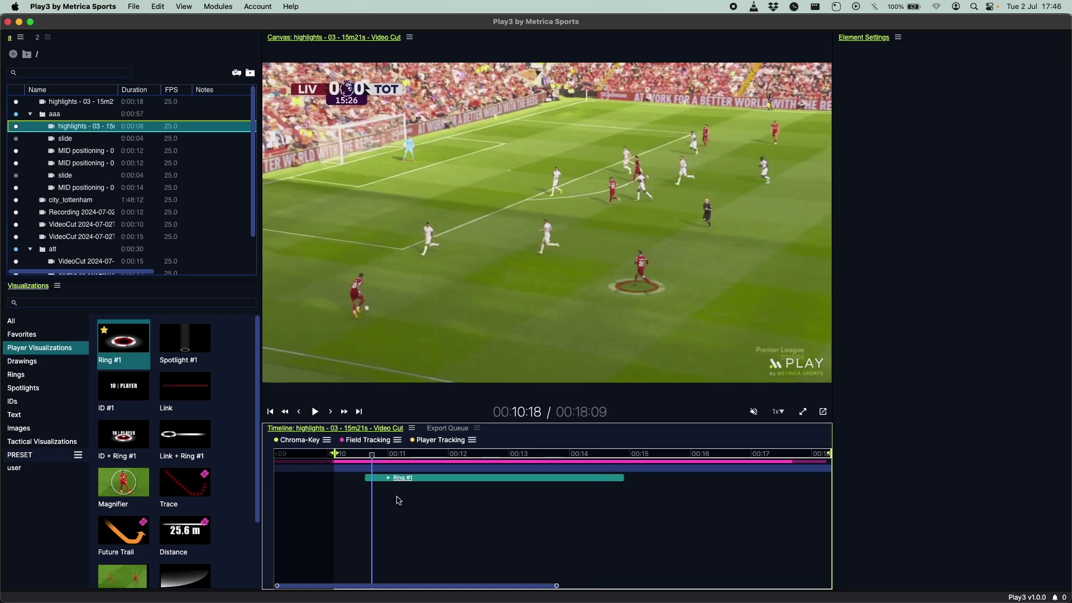
Expand Ring #1 in the timeline into its outer ring, inner ring and spotlight components, and select the ring
scroll(372, 502, "up", 6)
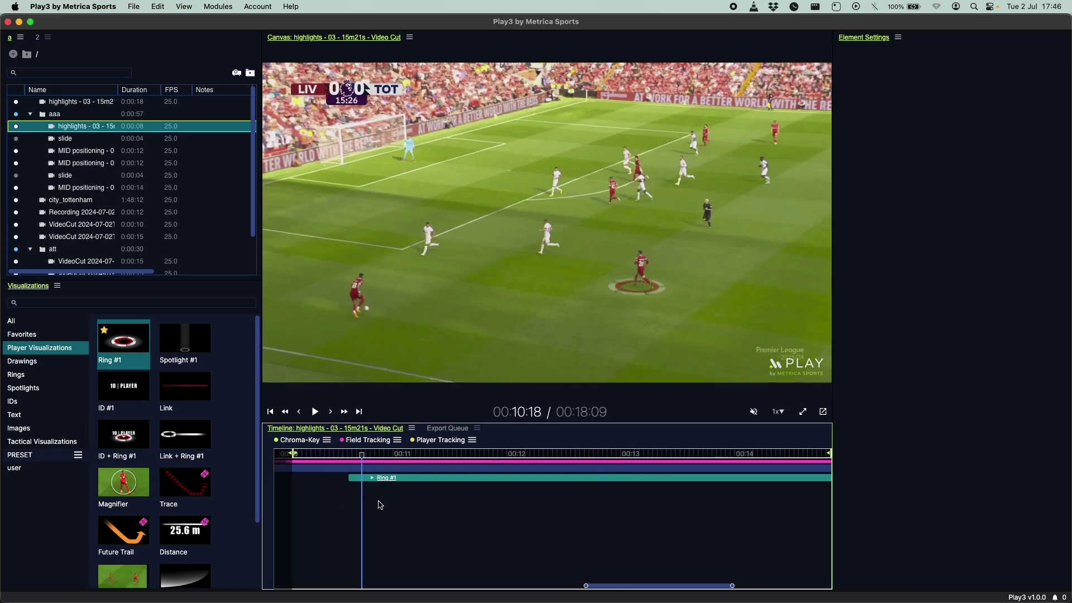
left_click(363, 479)
scroll(374, 501, "down", 4)
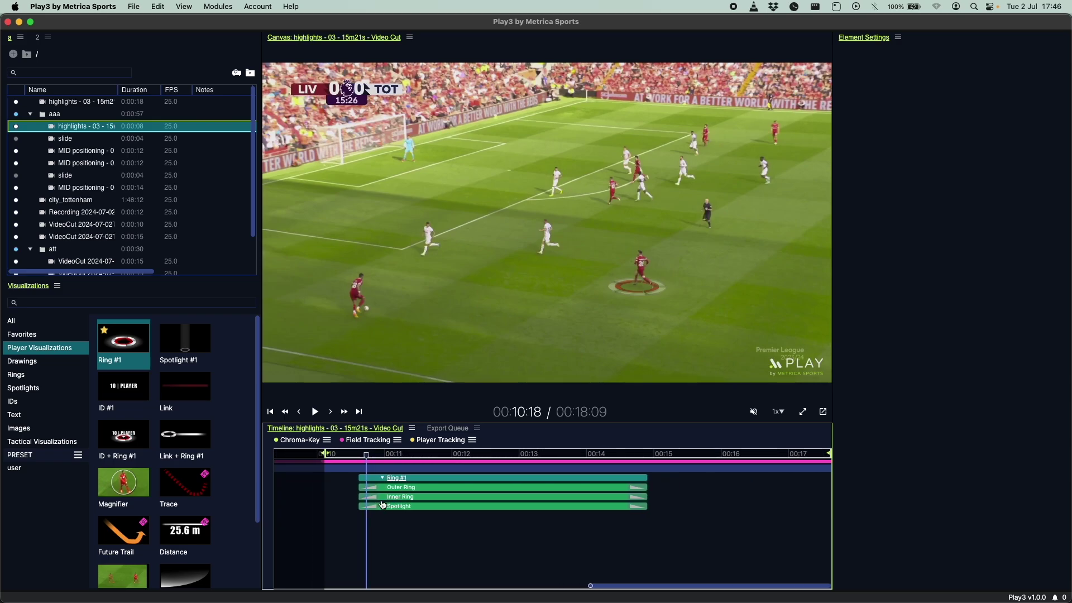
scroll(383, 505, "up", 3)
scroll(416, 484, "down", 2)
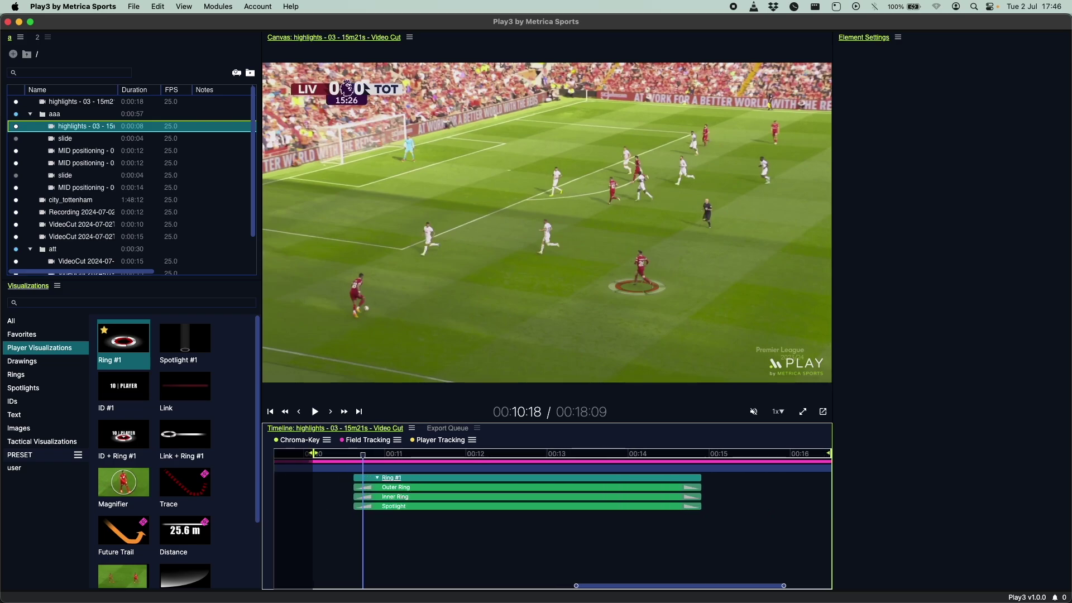
left_click(413, 481)
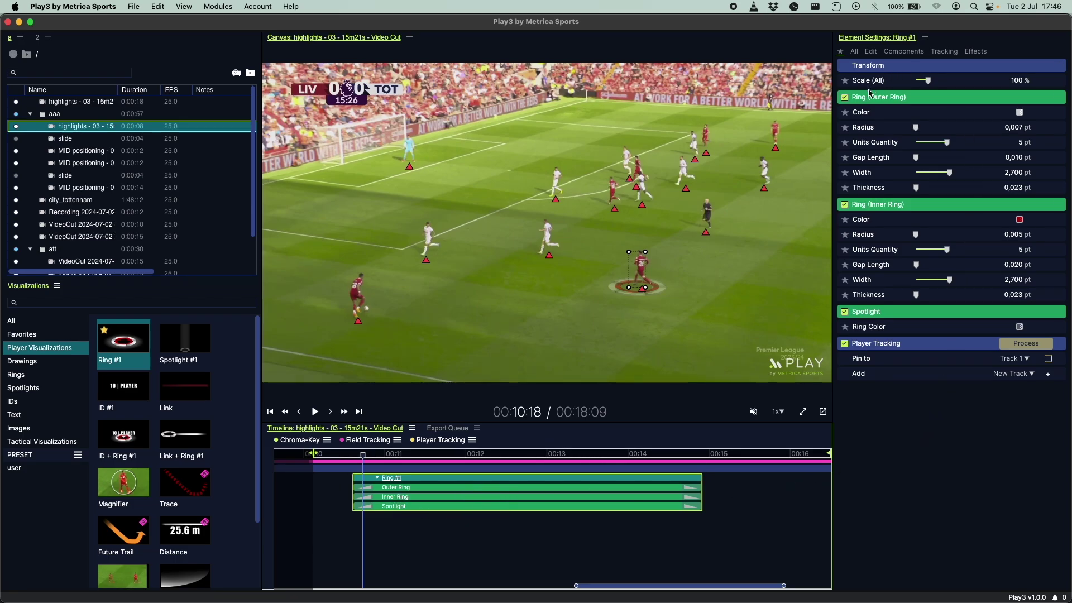
Step forward frame by frame to about 11:04 and examine up close how the ring sits around the tracked player
key("Right")
key("Right")
key("Right")
key("Right")
key("Right")
key("Right")
key("Right")
key("Right")
key("Right")
key("Right")
key("Right")
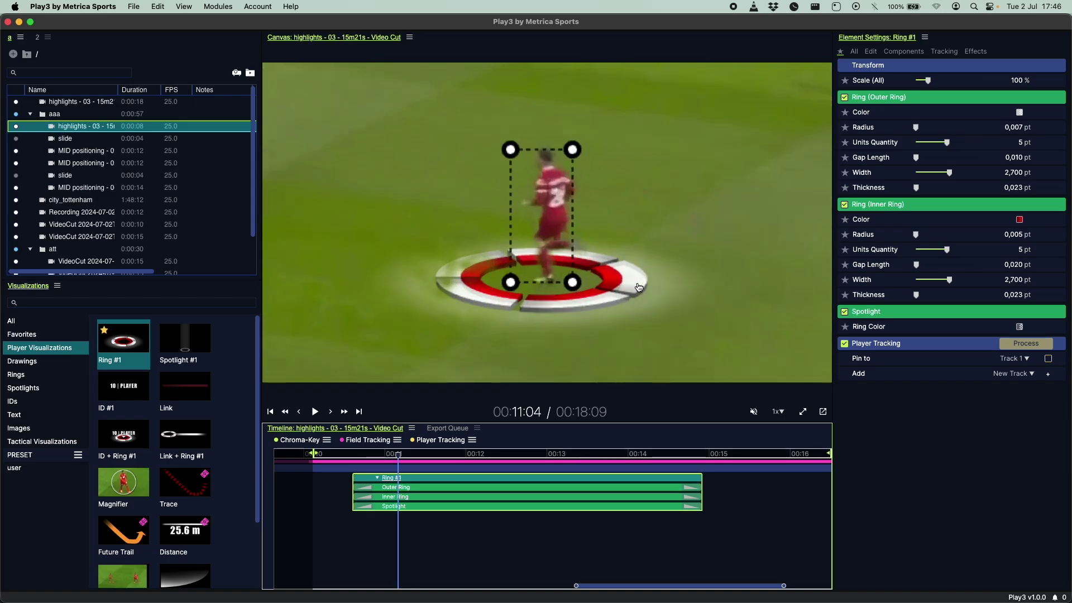
left_click(629, 546)
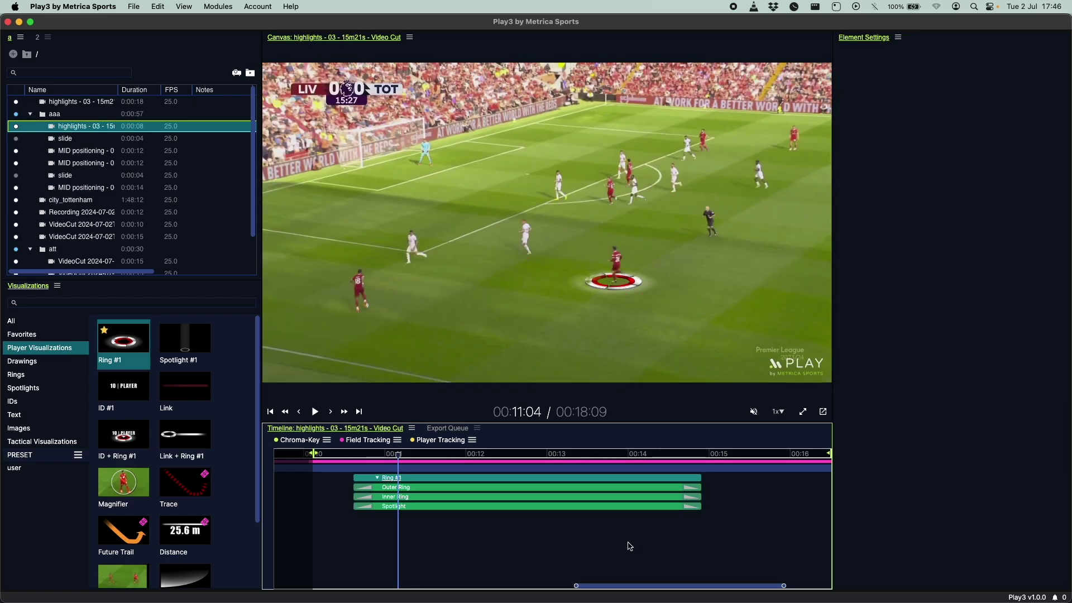
Move the playhead back to about 12:19 and select Ring #1 for editing with the tracked player magnified
left_click(638, 541)
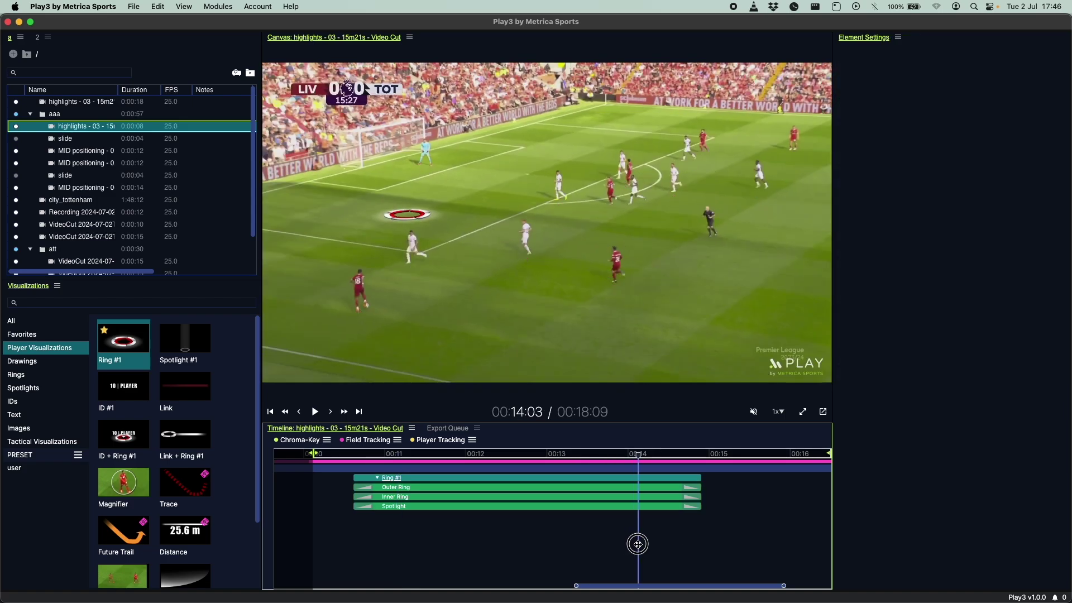
left_click_drag(642, 512, 528, 525)
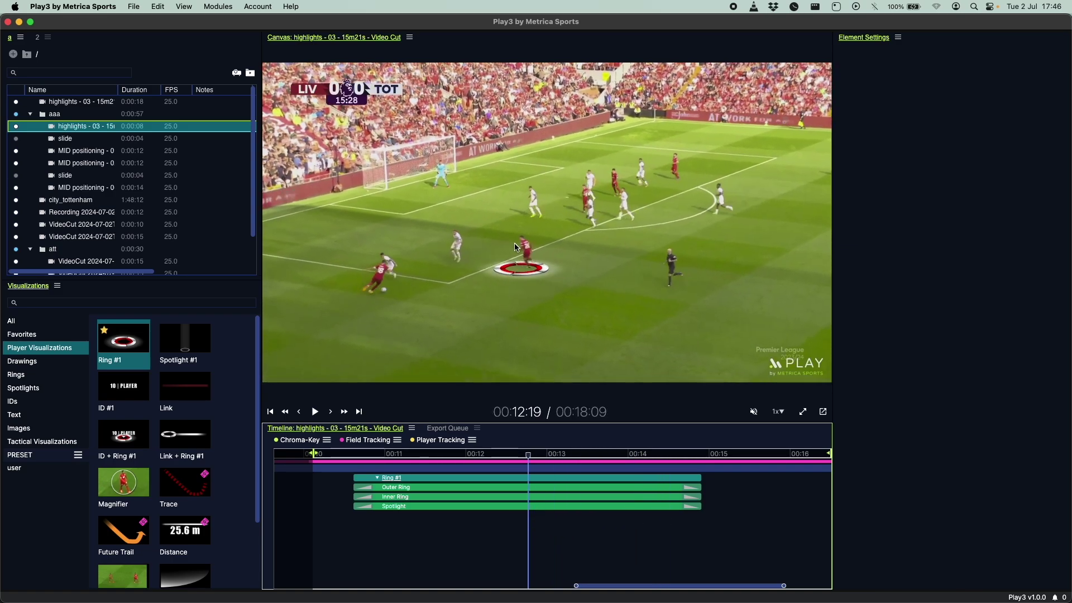
scroll(516, 248, "up", 3)
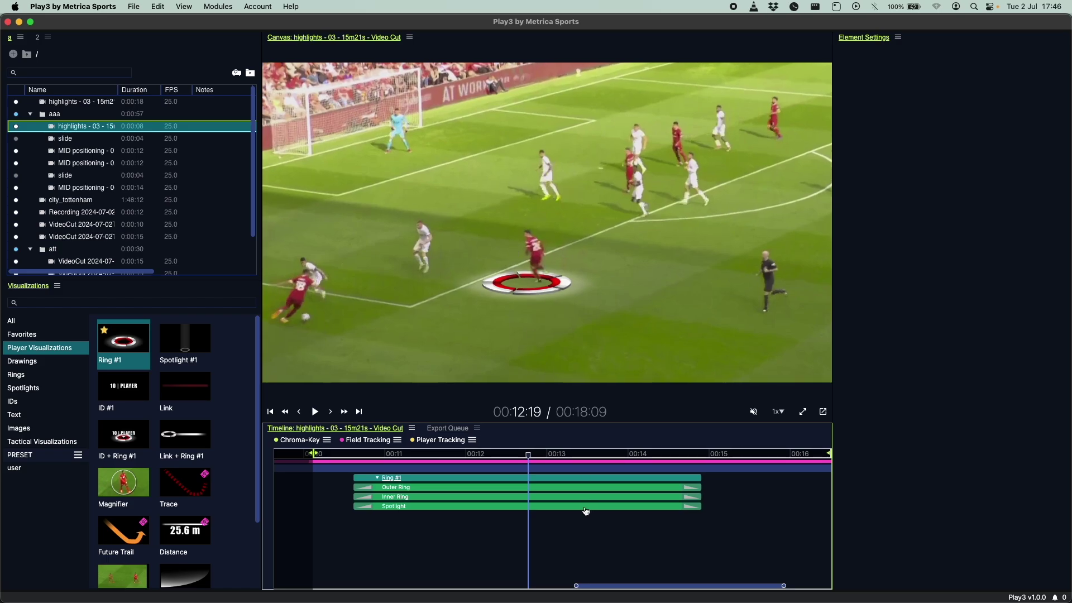
left_click(573, 479)
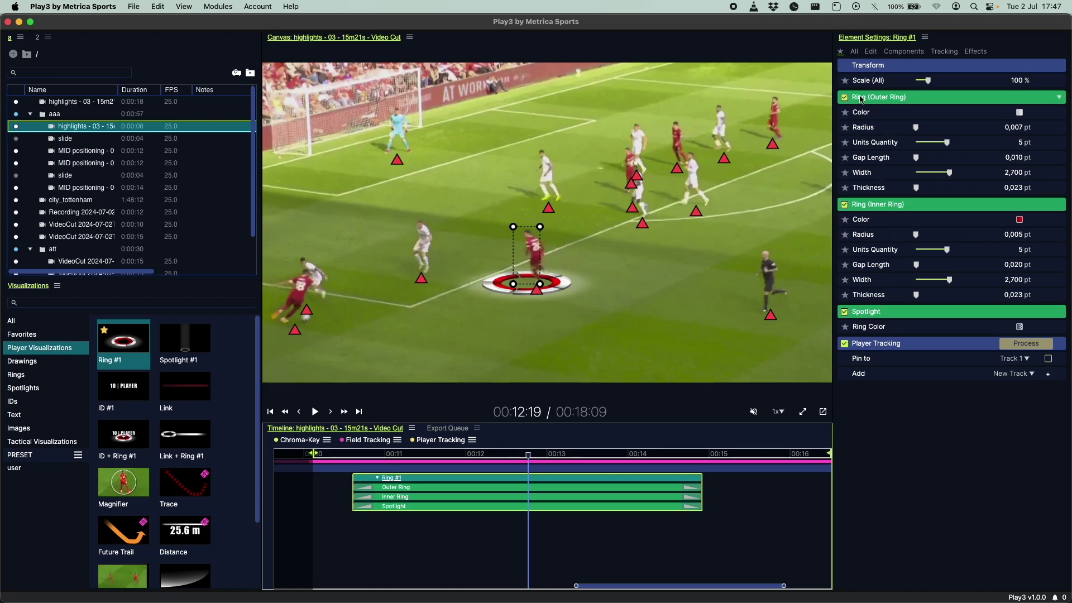
Set the outer ring's units quantity to 10 and its gap length to about 0.395 pt
left_click_drag(946, 142, 977, 143)
scroll(514, 284, "up", 3)
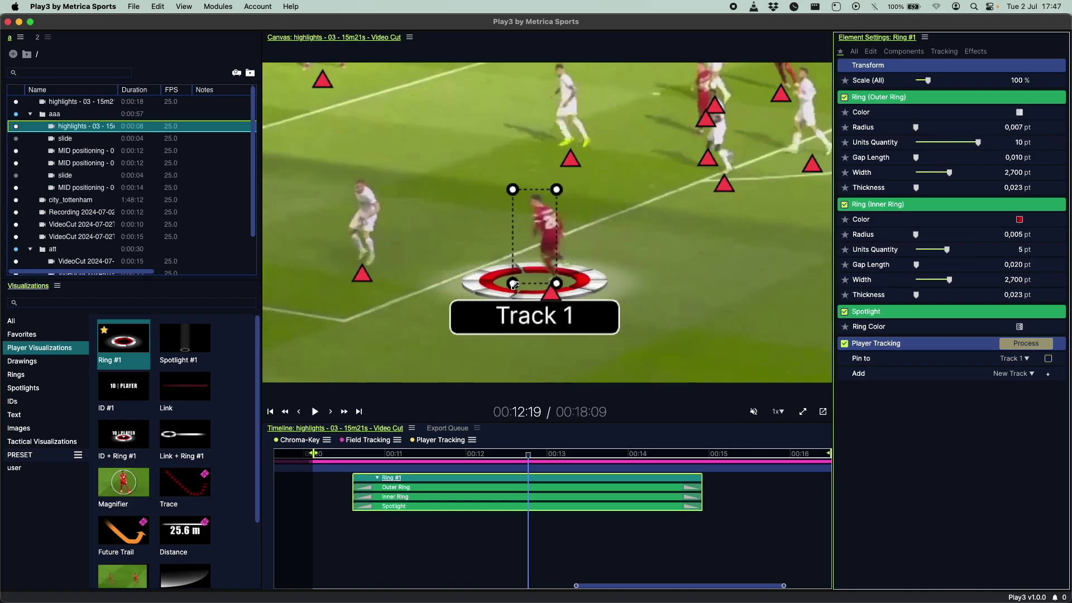
mouse_move(916, 158)
left_mouse_down()
mouse_move(943, 160)
mouse_move(927, 160)
left_mouse_up()
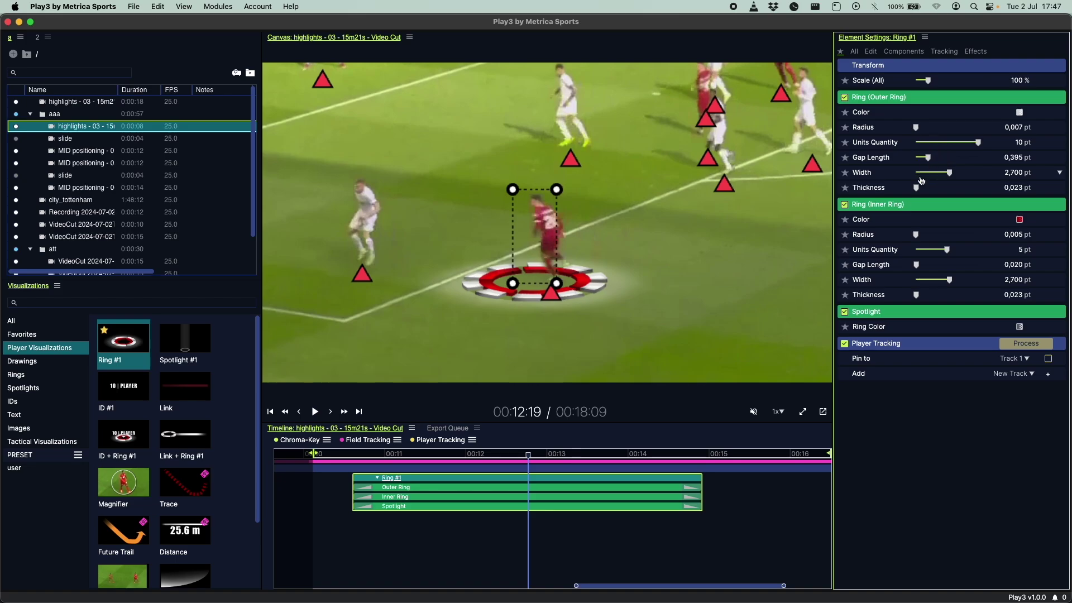
Set the inner ring's units quantity to 1 and its gap length to about 0.032 pt
left_click_drag(943, 252, 907, 266)
left_click(921, 250)
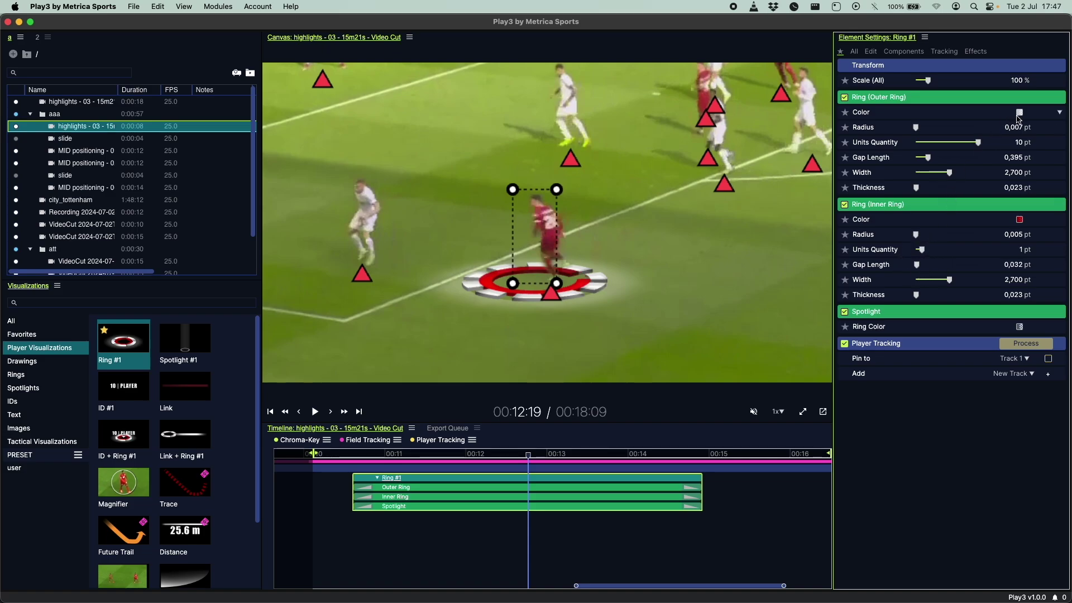
Set the outer ring's color to yellow (RGB 255, 235, 8) after trying orange, and its opacity to 82%
left_click(1019, 113)
left_click(892, 144)
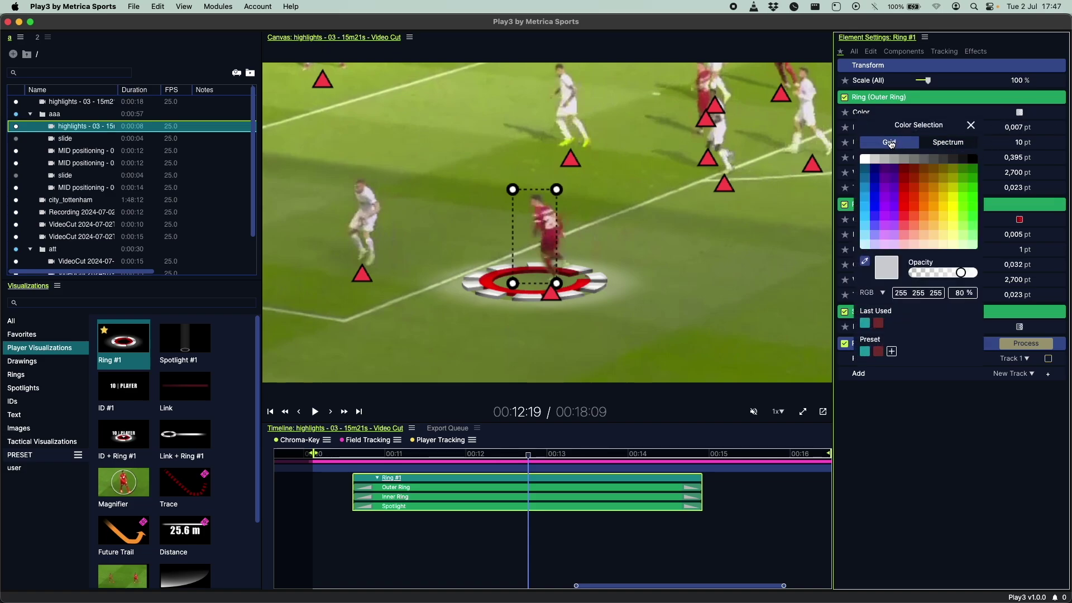
left_click(900, 190)
left_click(943, 187)
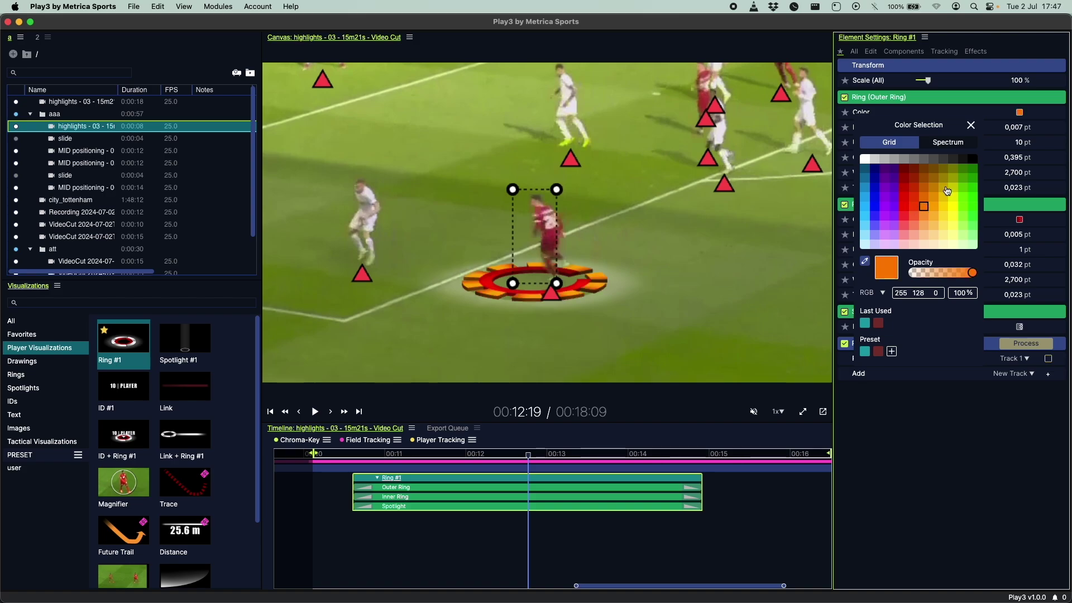
left_click(948, 143)
left_click_drag(889, 166, 920, 173)
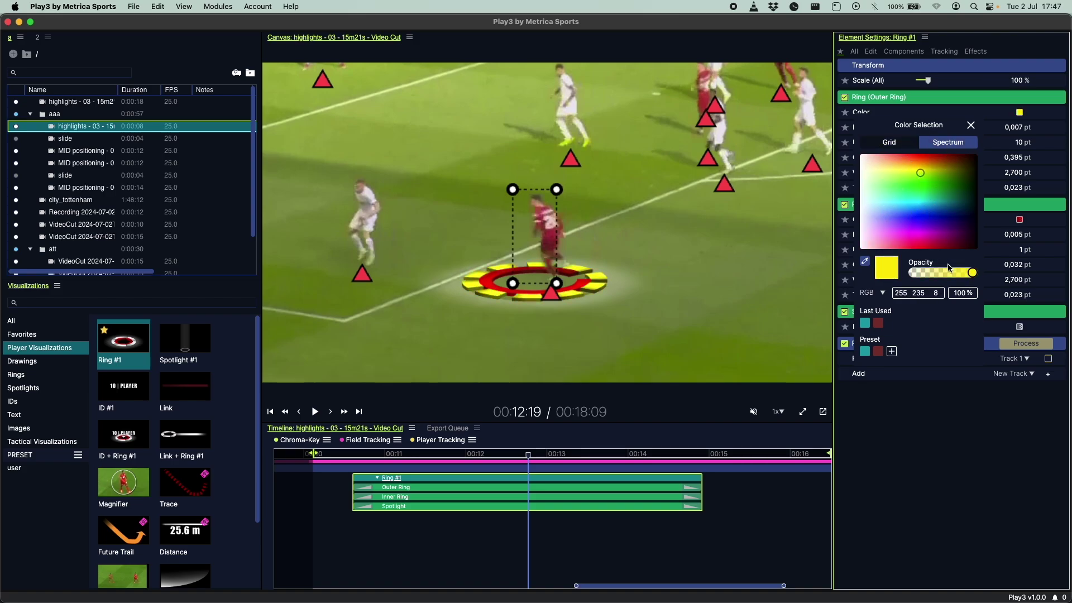
left_click_drag(966, 274, 962, 275)
Sample the tracked player's red shirt as the outer ring's color and save it as a color preset
left_click(864, 261)
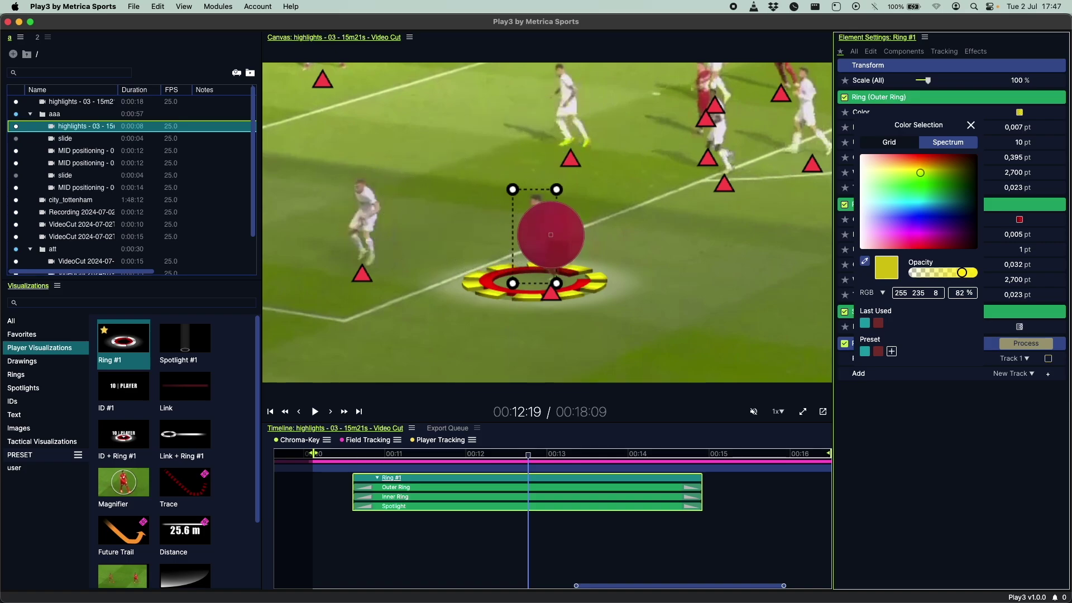
left_click(551, 235)
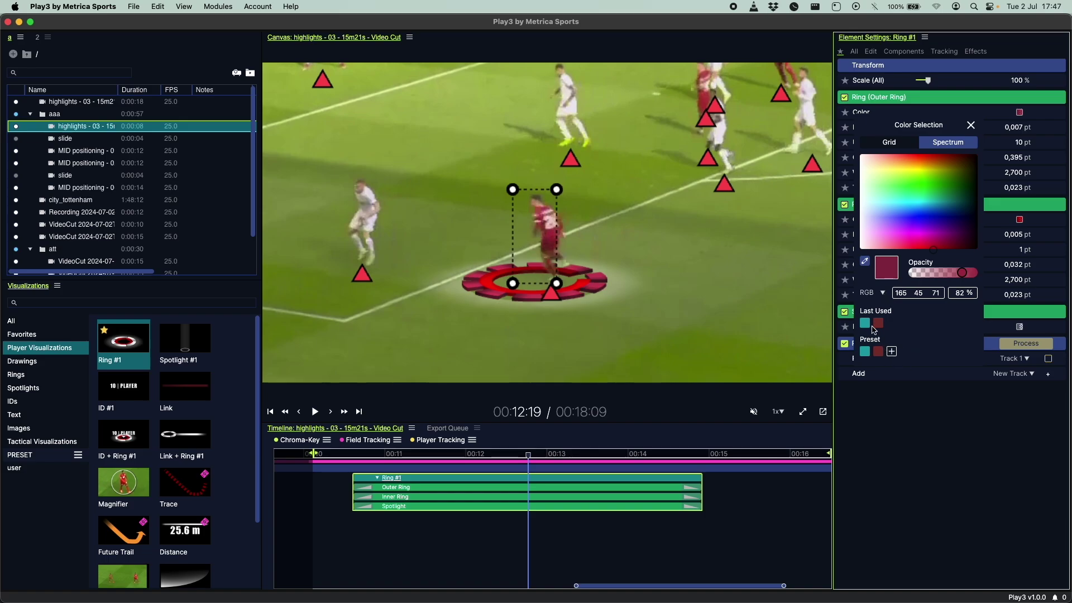
left_click(892, 351)
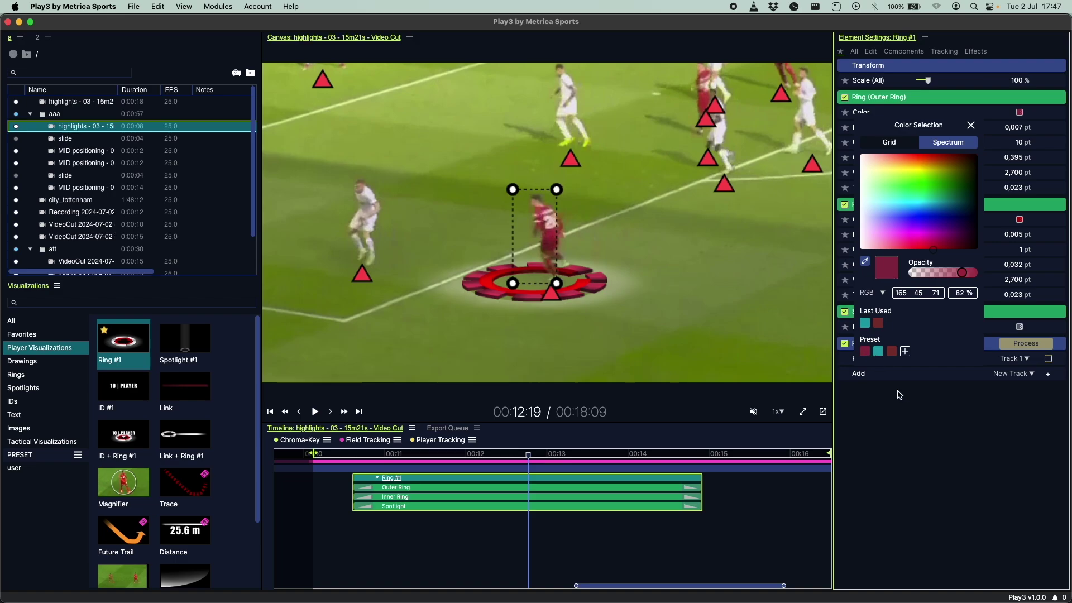
key("Escape")
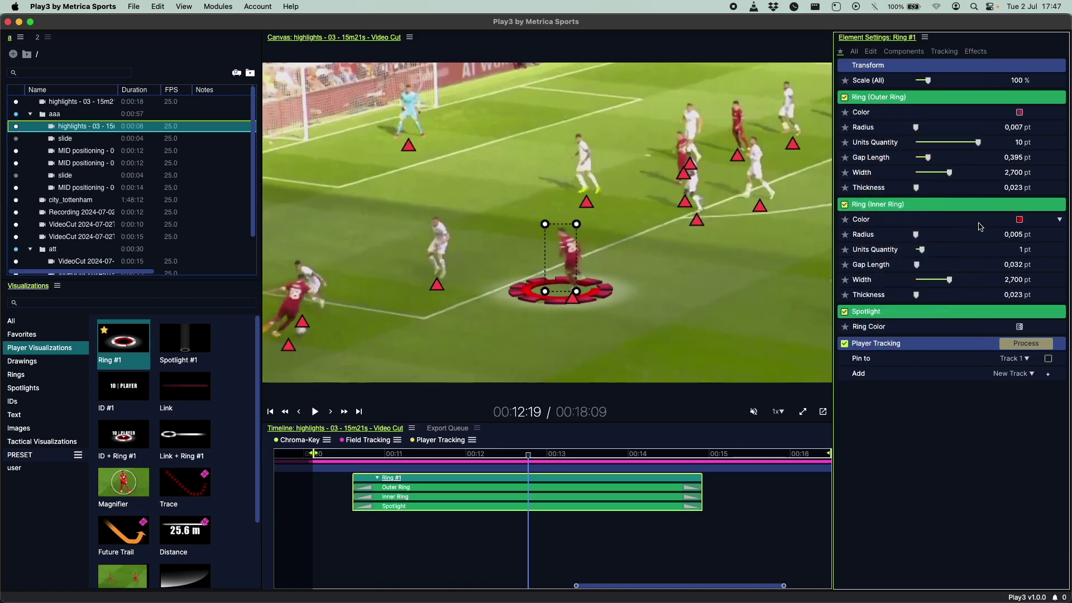
Set the inner ring's color to light yellow-green, RGB 223, 255, 120
left_click(1020, 220)
mouse_move(934, 289)
left_mouse_down()
mouse_move(890, 273)
mouse_move(894, 284)
left_mouse_up()
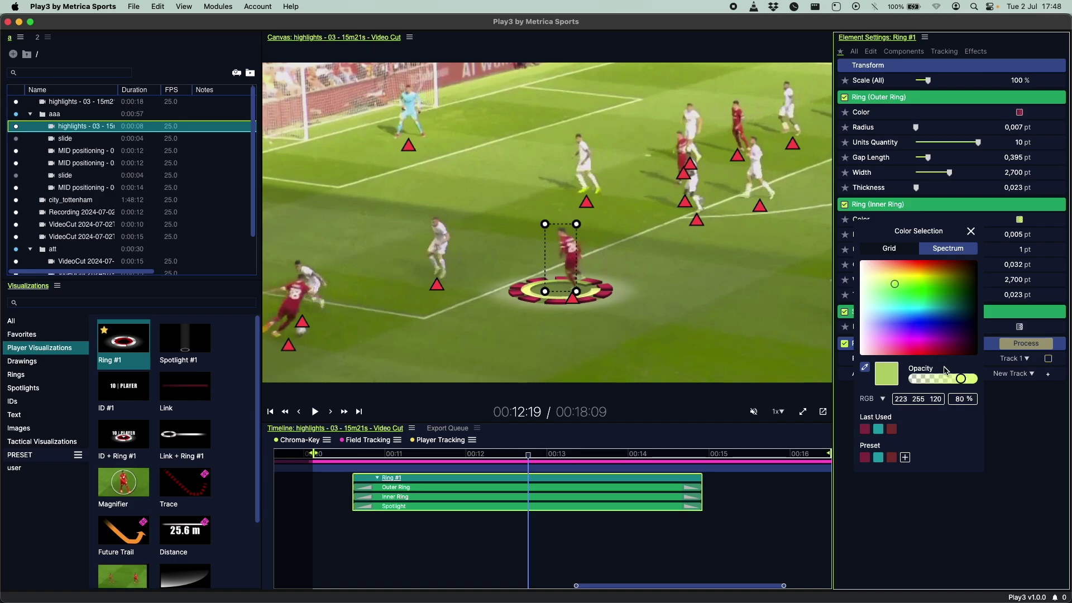
left_click(1013, 435)
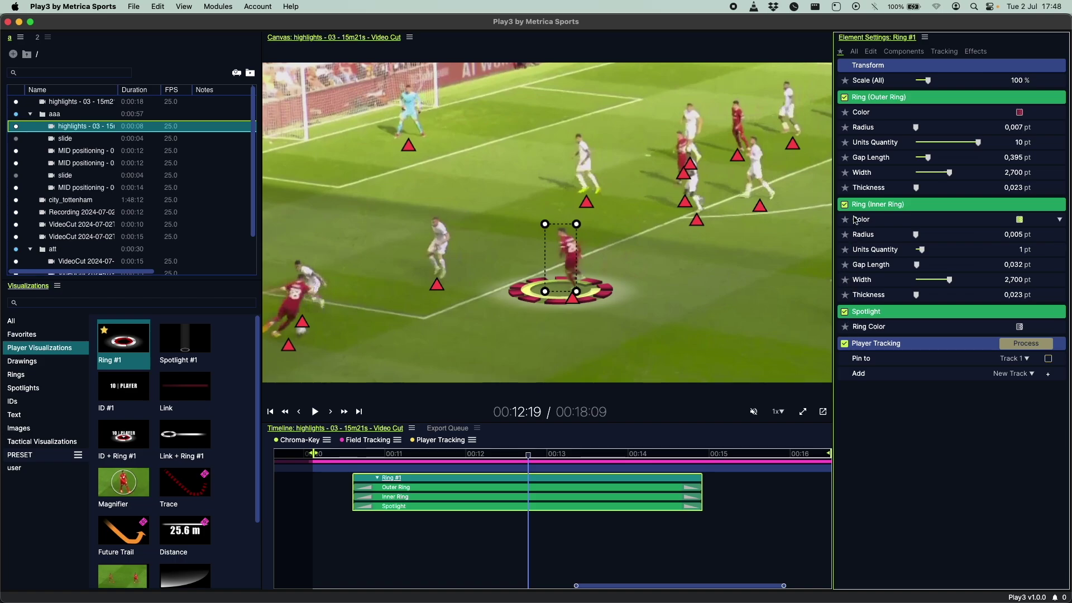
Mark the spotlight's Halo Color, Height Opacity, Height, Fade and Radius as favorite settings and return to the favorite settings
left_click(856, 54)
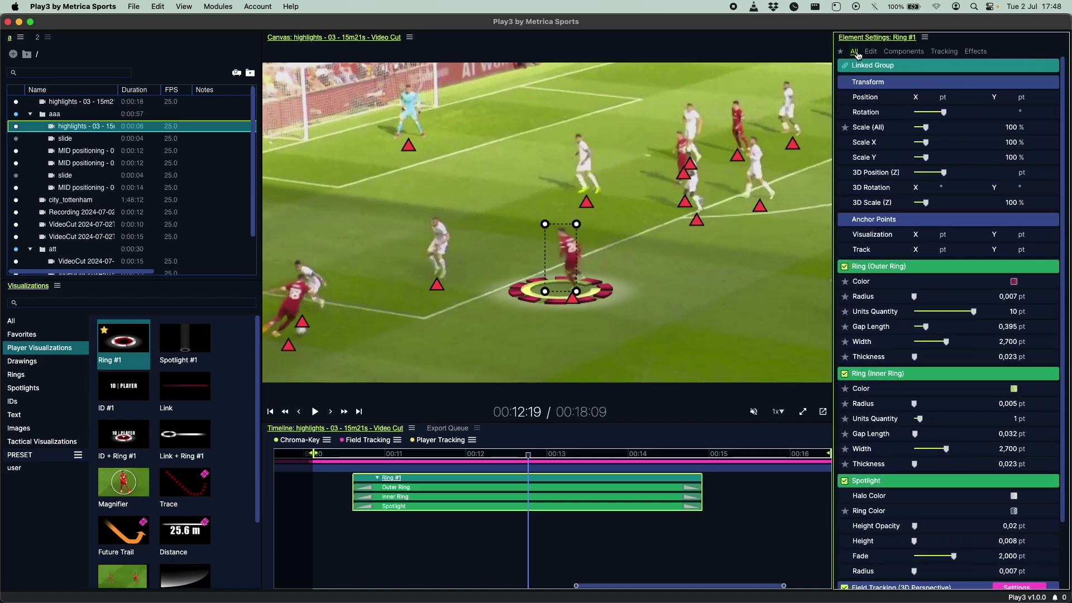
scroll(876, 381, "down", 5)
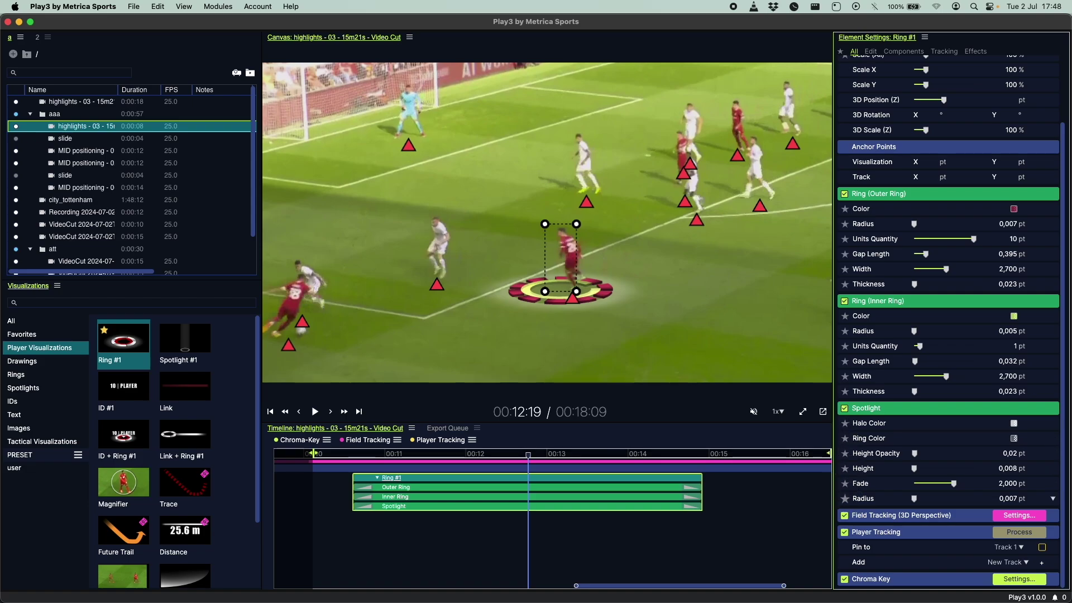
left_click(840, 51)
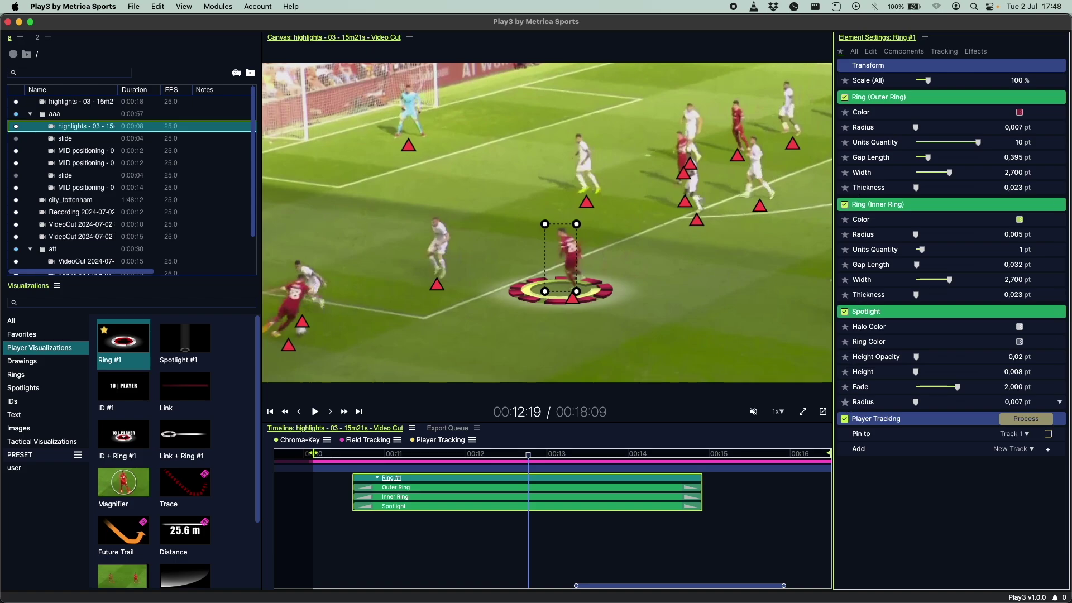
Remove the spotlight's Radius, Fade, Height and Height Opacity from the favorite settings
left_click(846, 402)
left_click(845, 387)
left_click(845, 372)
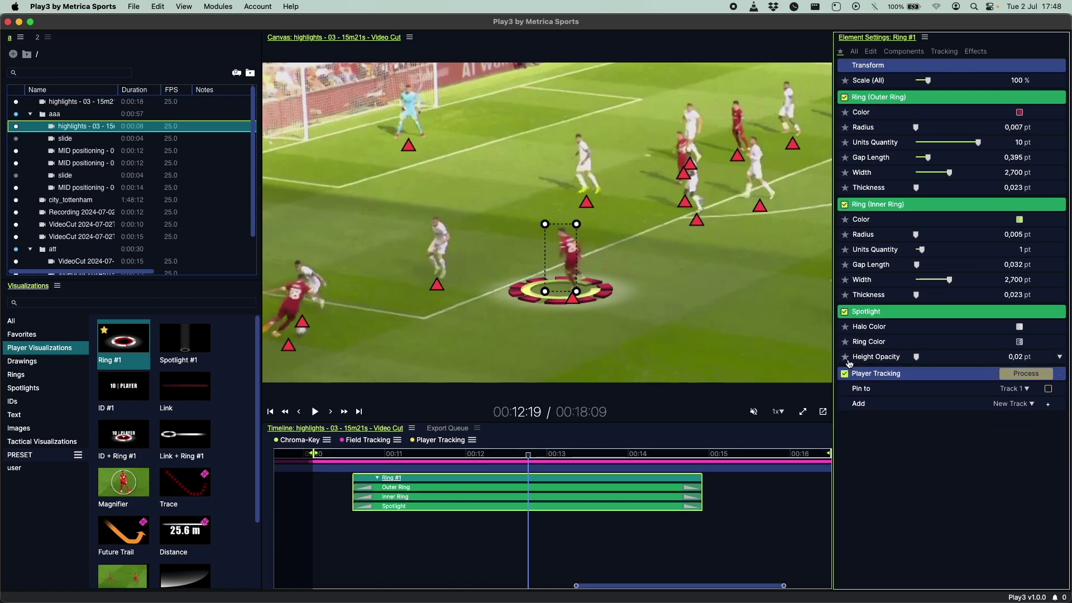
left_click(845, 357)
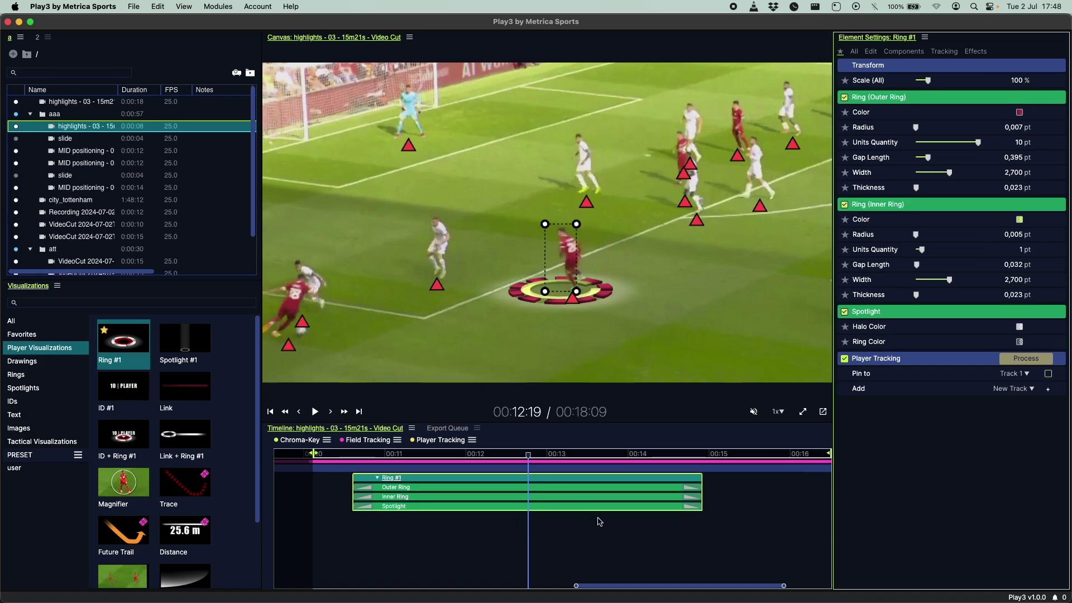
Save the customized Ring #1 as a preset and add a copy of it to the timeline at 12:19
right_click(513, 481)
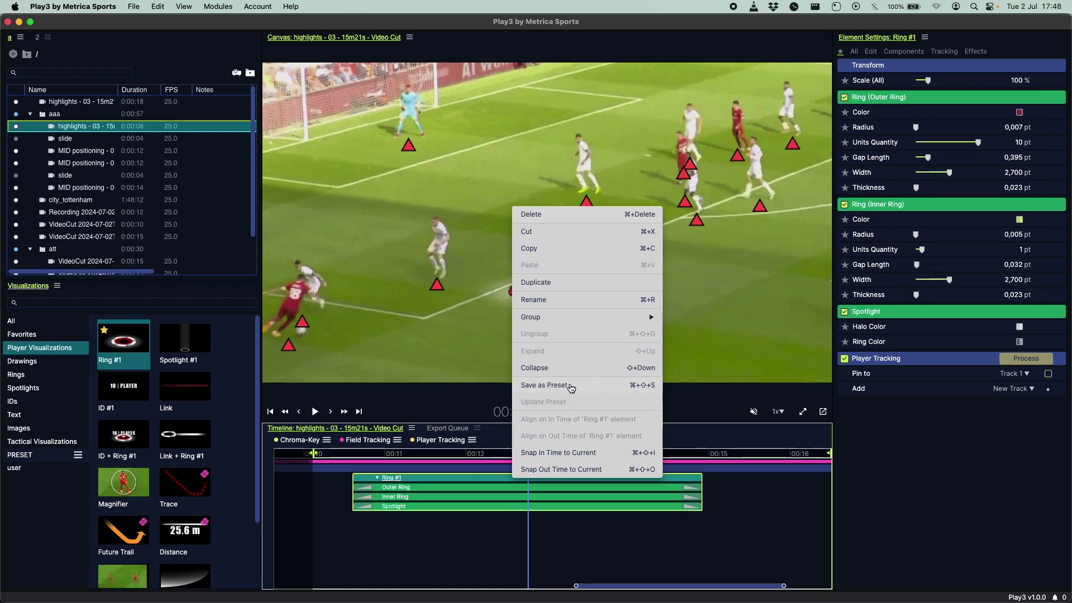
left_click(548, 386)
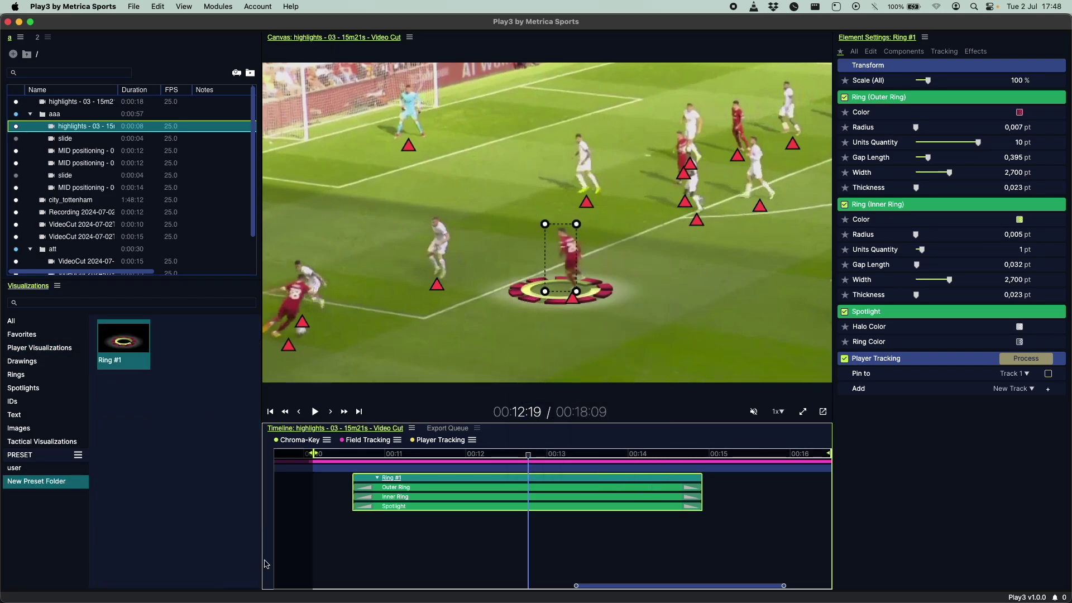
mouse_move(134, 349)
left_click(143, 346)
Rename the saved ring preset to Ring
right_click(124, 353)
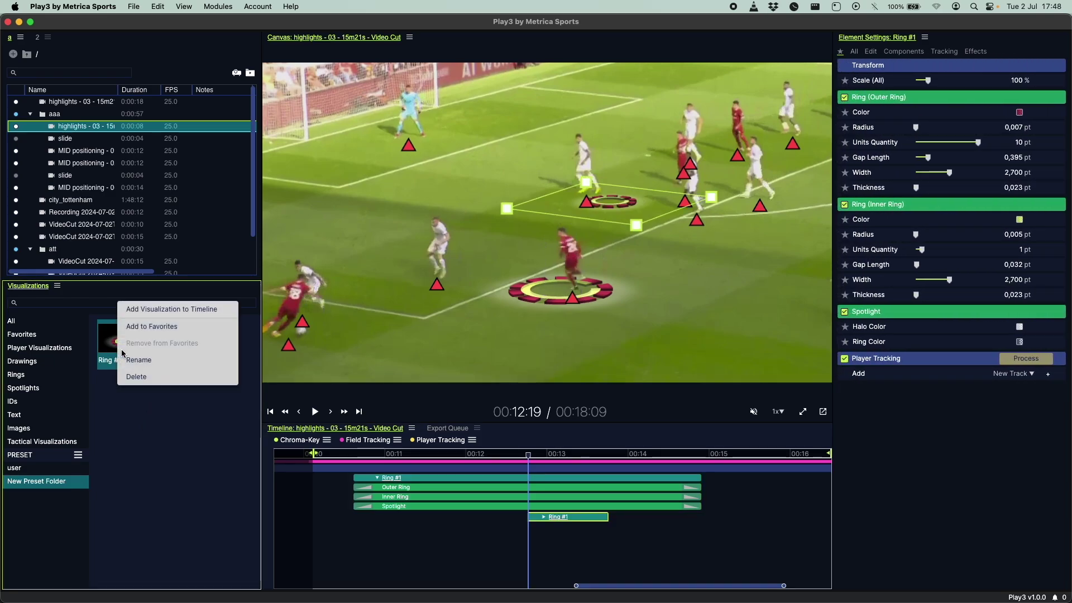
left_click(144, 360)
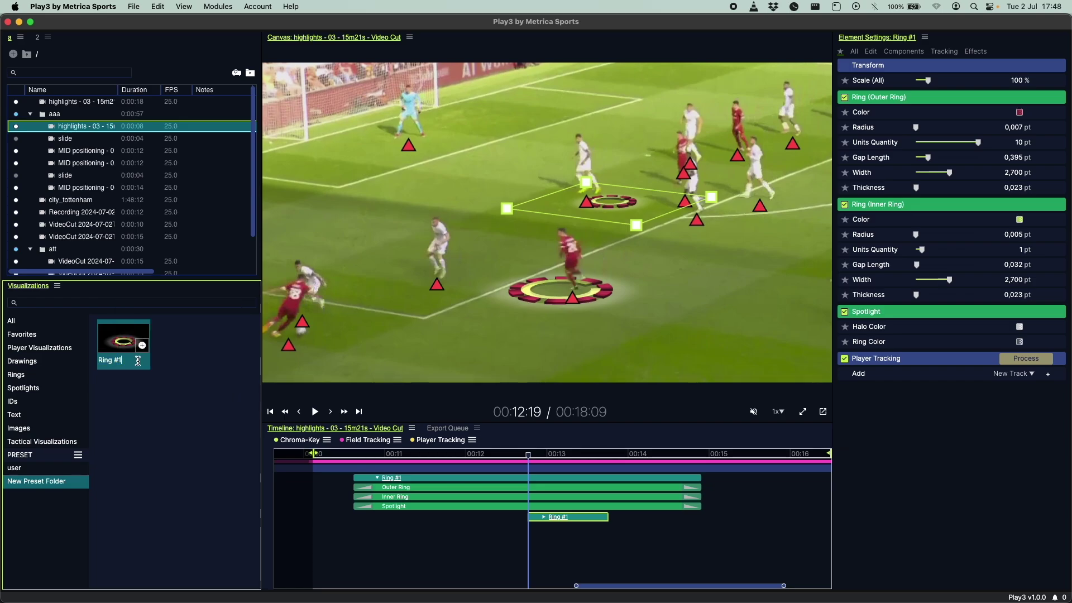
key("BackSpace")
key("BackSpace")
key("BackSpace")
right_click(39, 481)
left_click(114, 447)
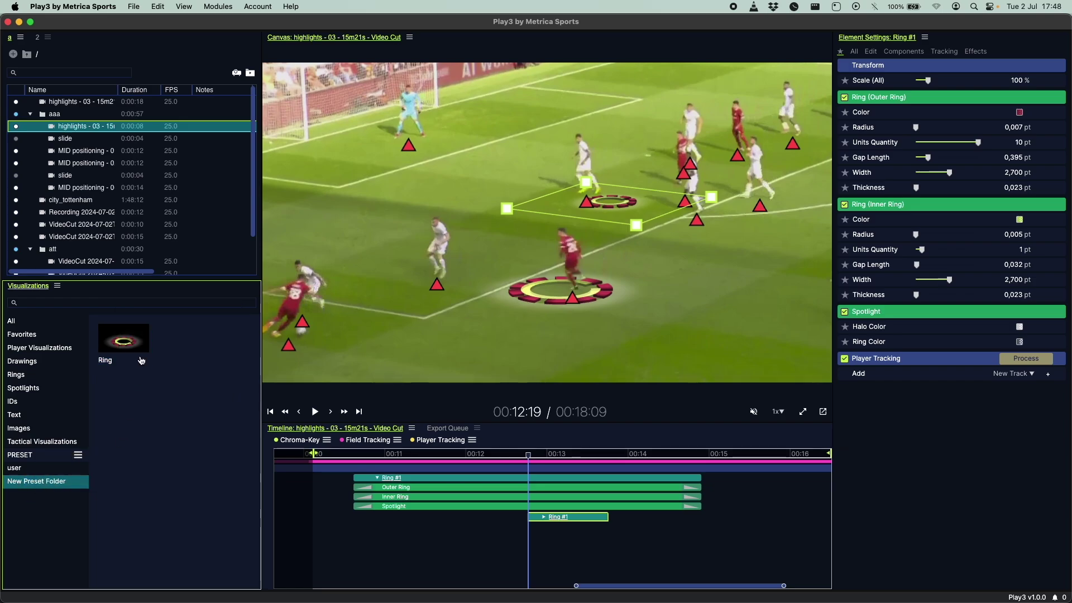
Add another copy of the Ring preset, pin it to two white-shirted players, and process their tracking until about 15:17
left_click(143, 350)
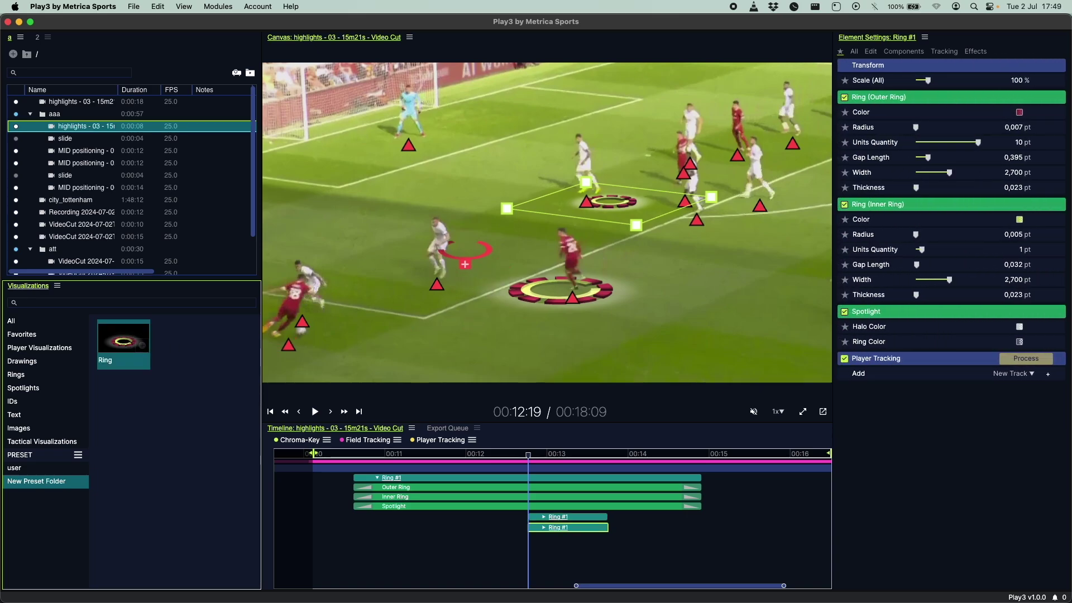
left_click(443, 248)
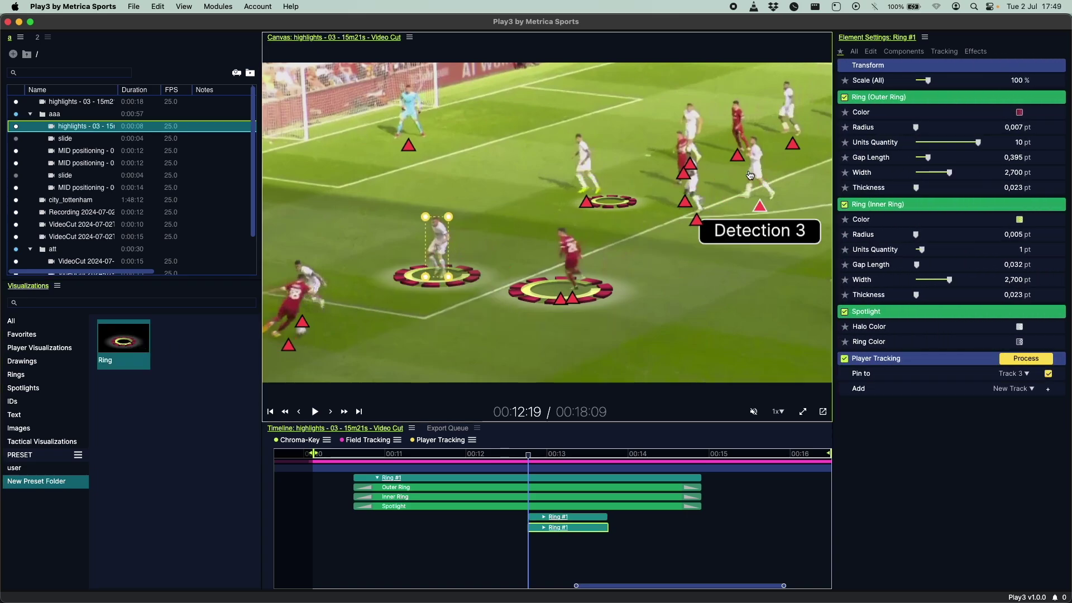
left_click(696, 219)
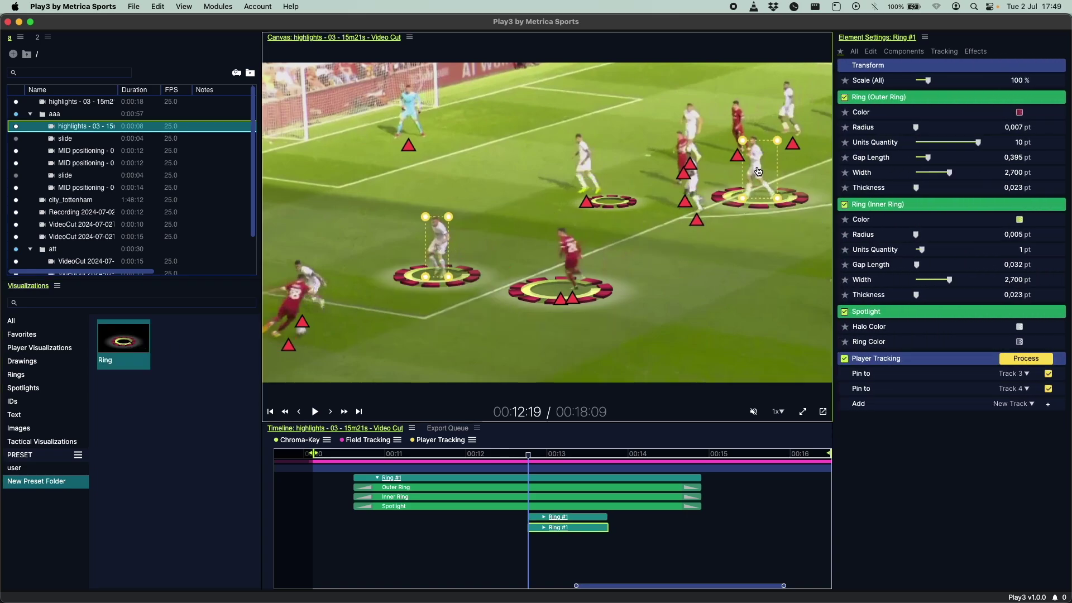
left_click(1025, 358)
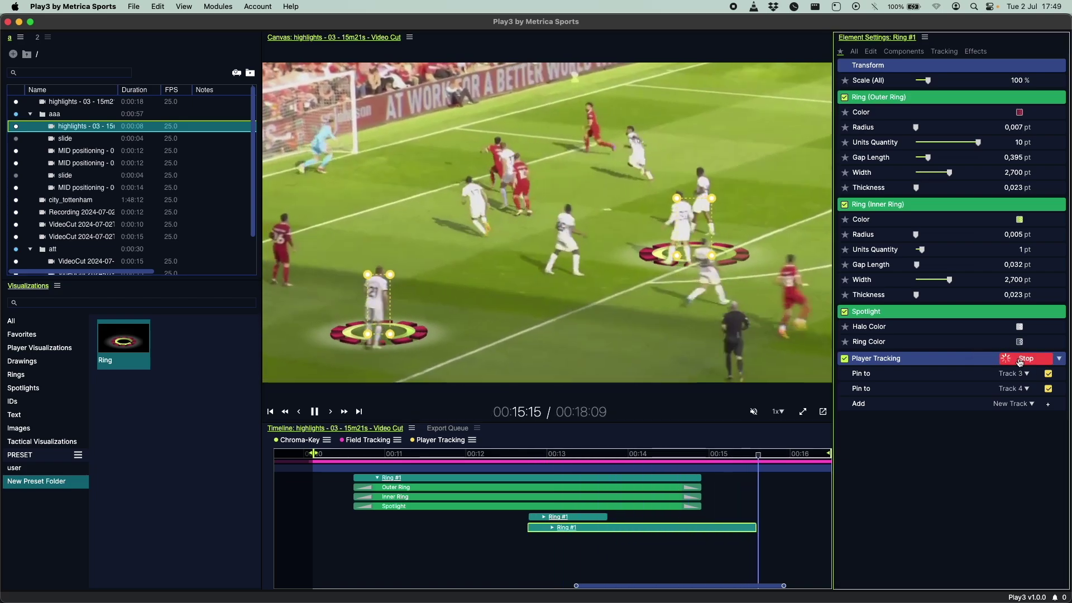
left_click(1025, 359)
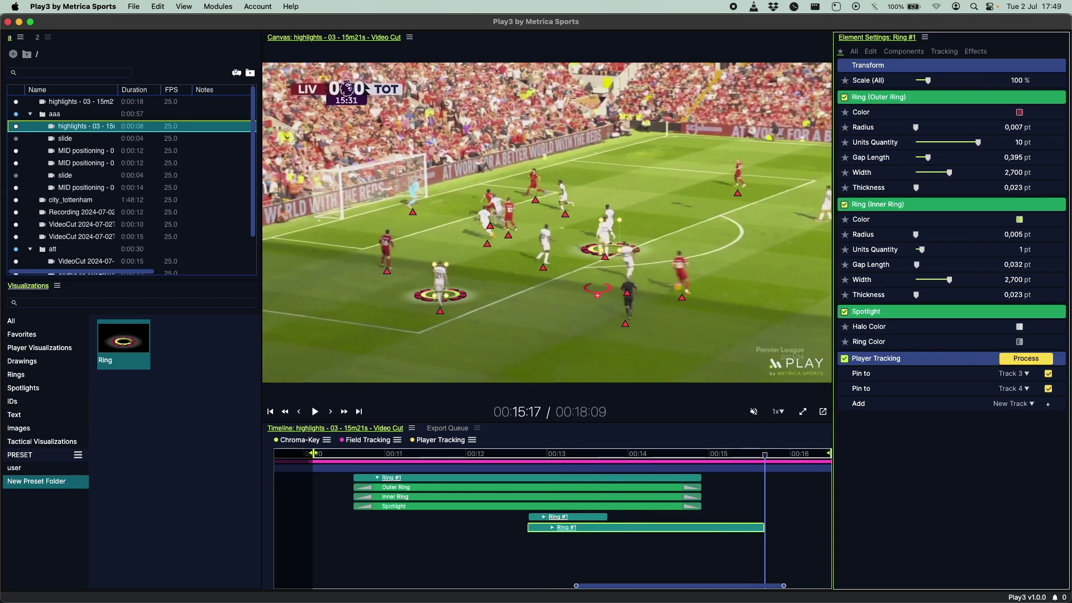
Move the playhead to 11:07 and delete all ring visualizations from the timeline
left_click(410, 537)
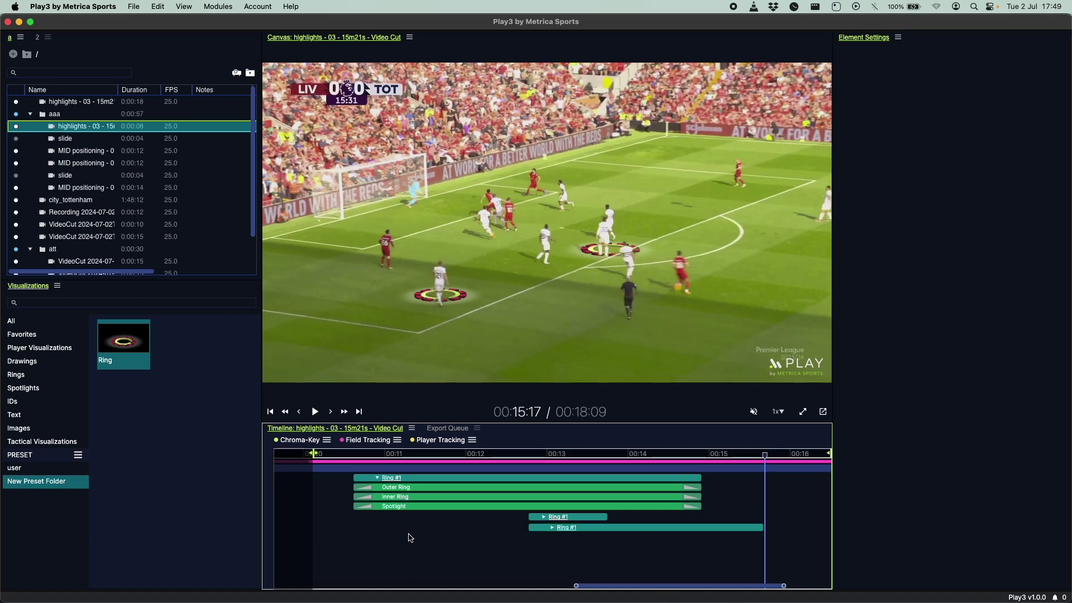
left_click(407, 539)
key("super+a")
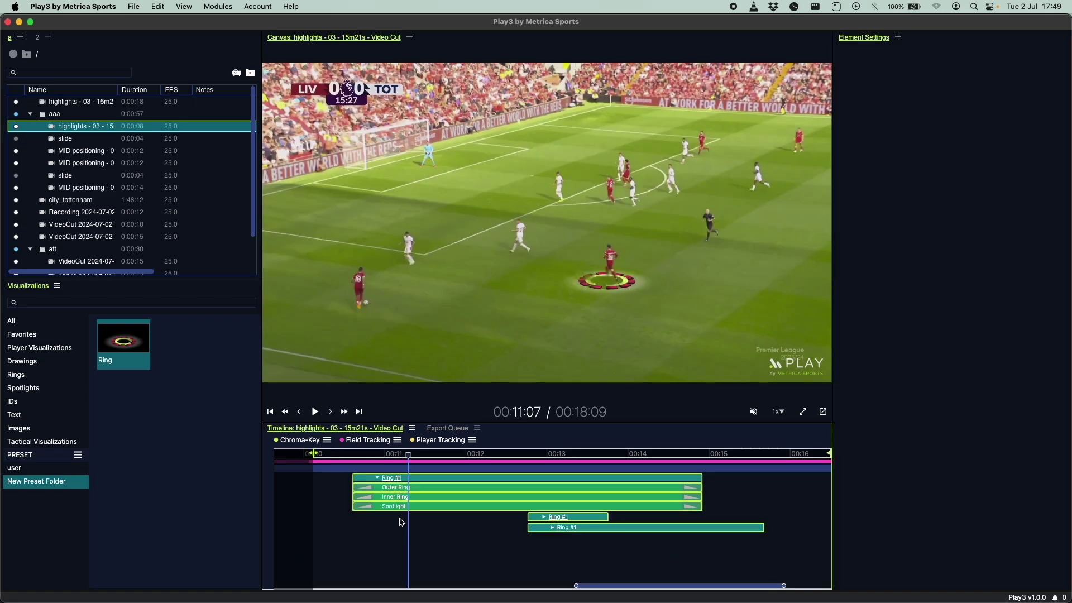
key("Delete")
Add the 3D Shape and Circle drawings to the favorite visualizations and show the favorites
left_click(35, 348)
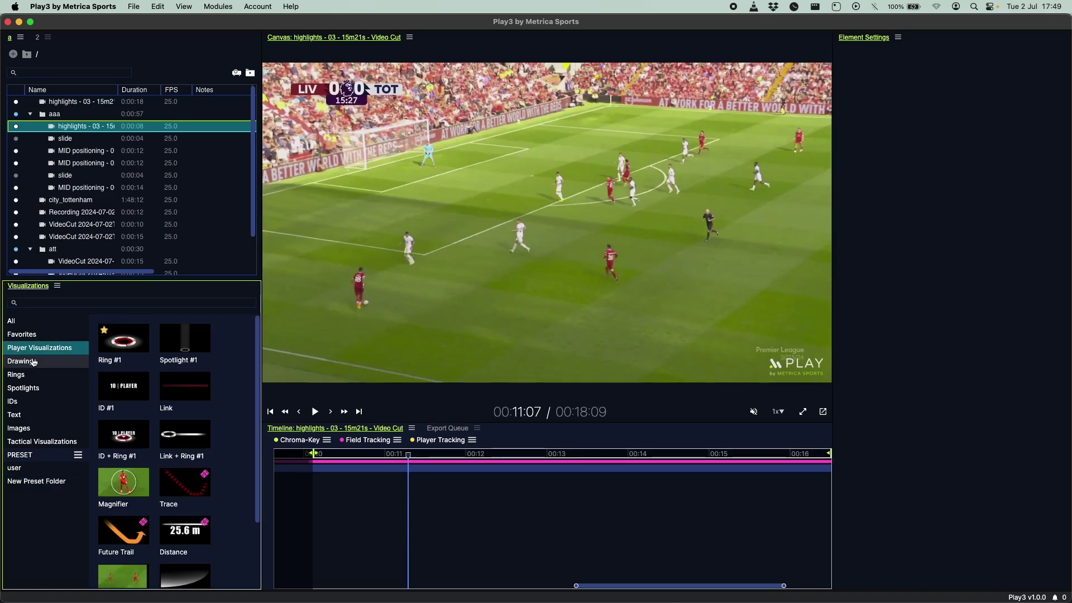
left_click(34, 361)
right_click(121, 340)
left_click(146, 365)
right_click(119, 398)
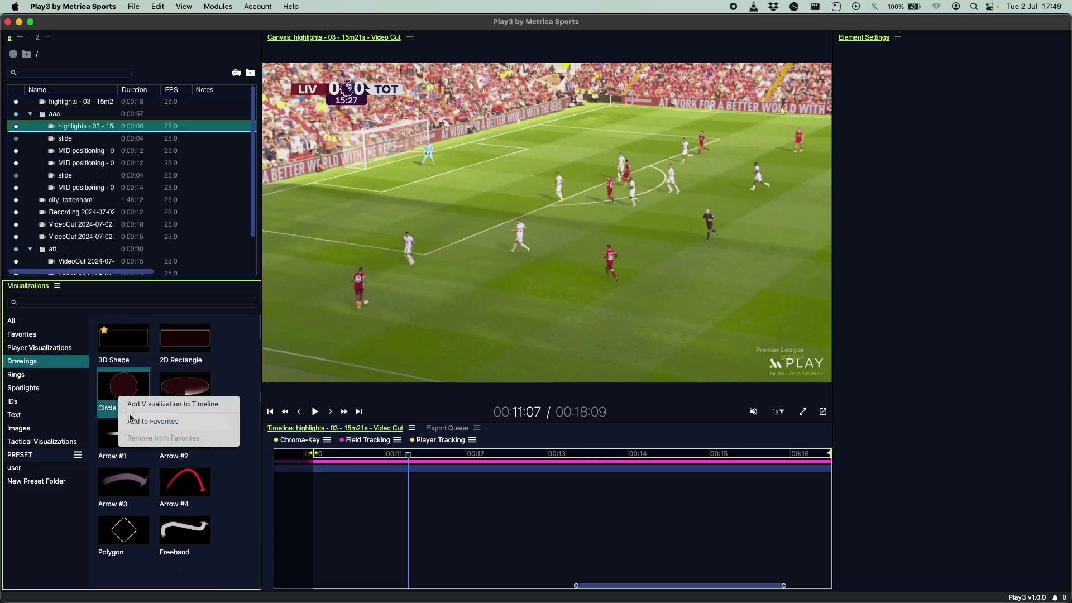
left_click(134, 422)
left_click(22, 334)
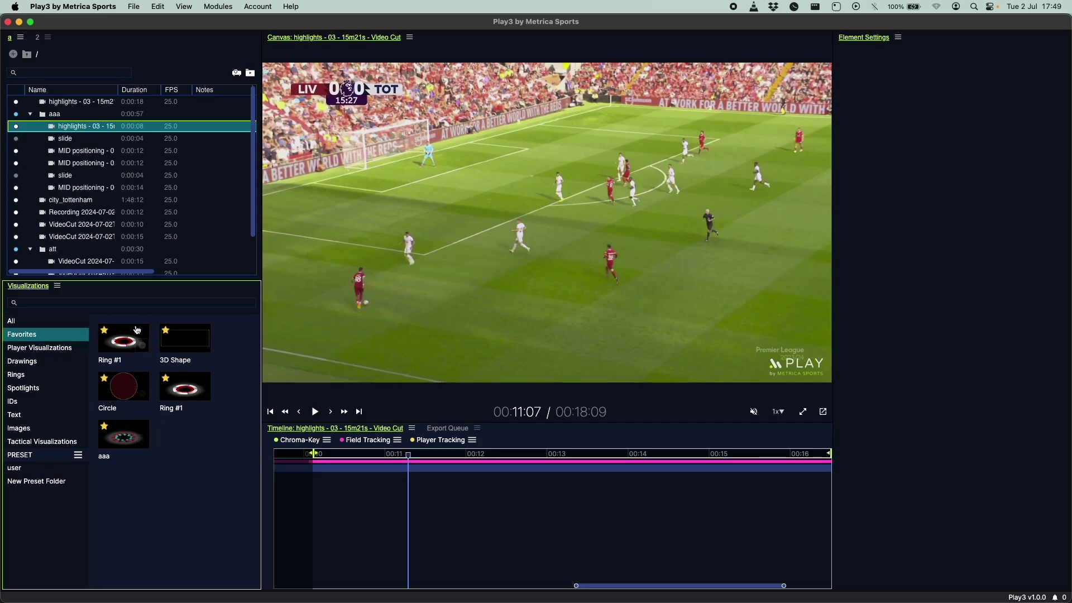
Add a 2D Rectangle at 11:07 and draw it across the lower-left part of the video frame
left_click(34, 388)
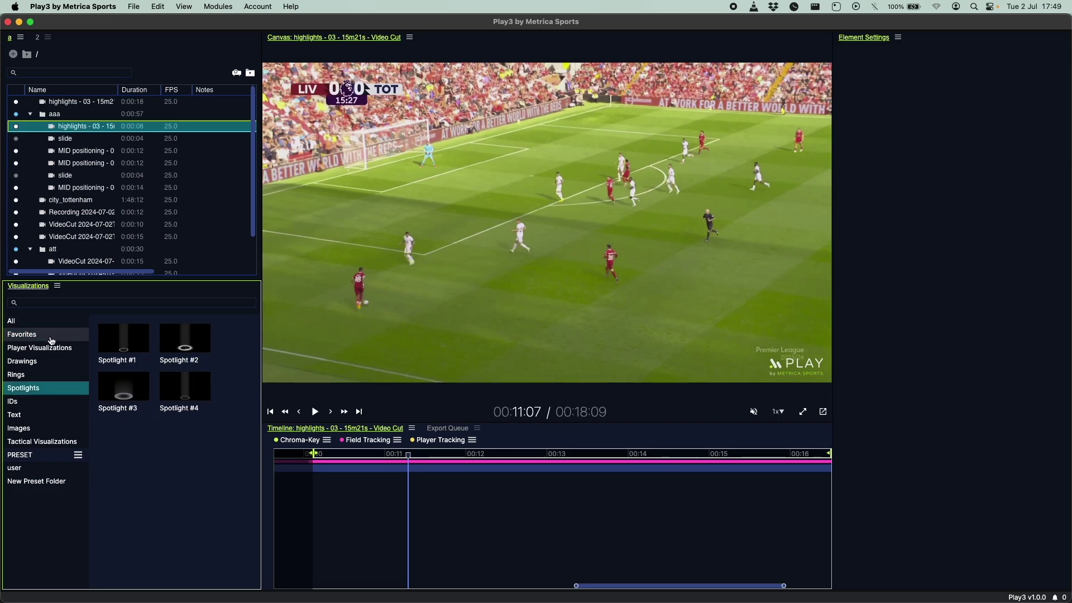
left_click(37, 480)
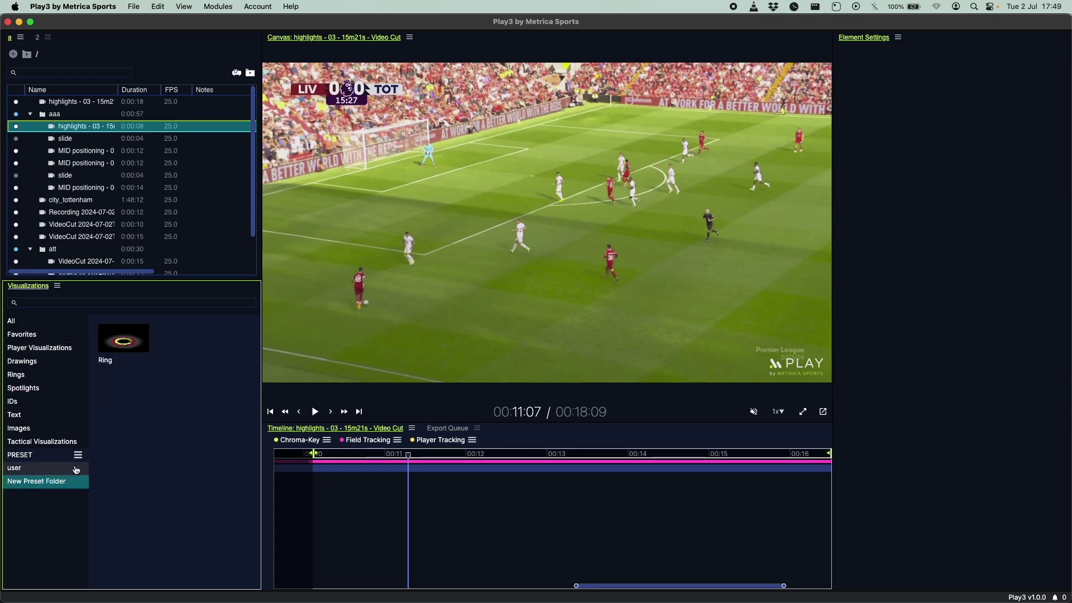
left_click(39, 364)
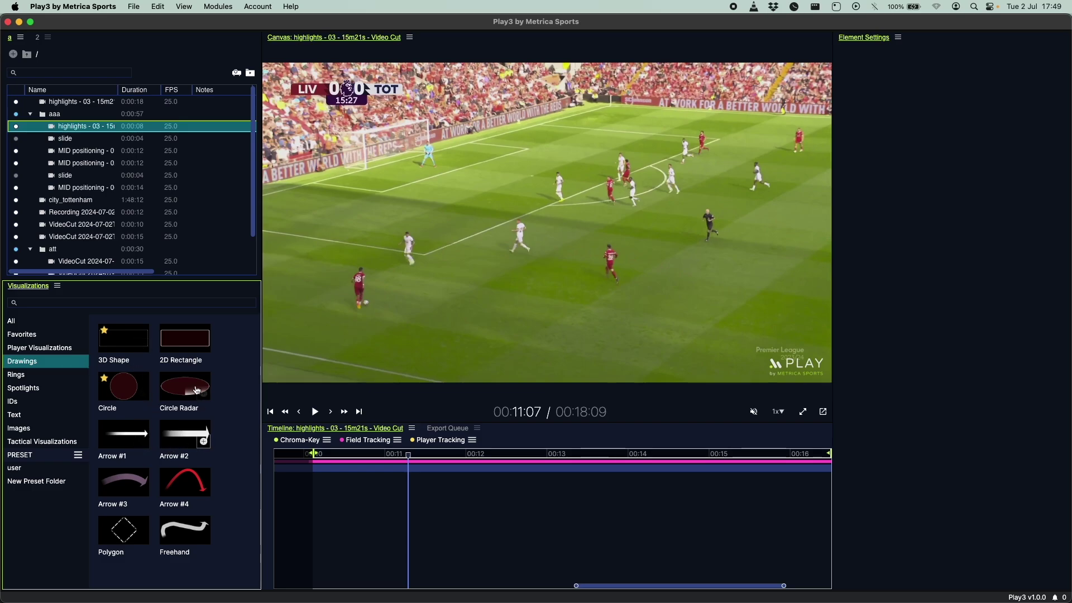
left_click(210, 349)
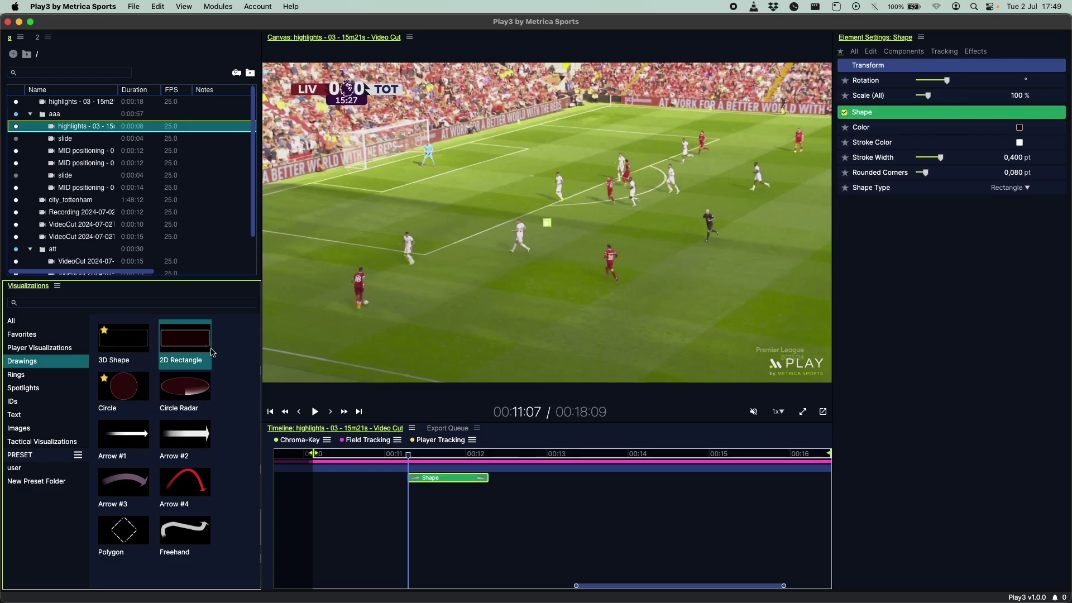
left_click_drag(289, 292, 488, 361)
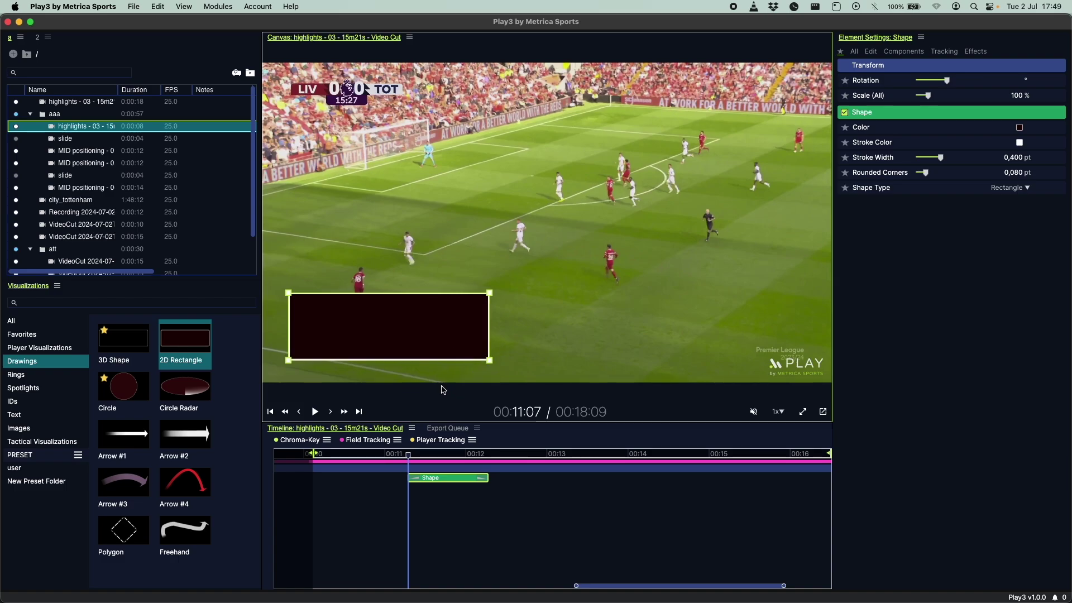
Add a 2D Text element and place it inside the rectangle in the lower-left part of the video frame
left_click(34, 417)
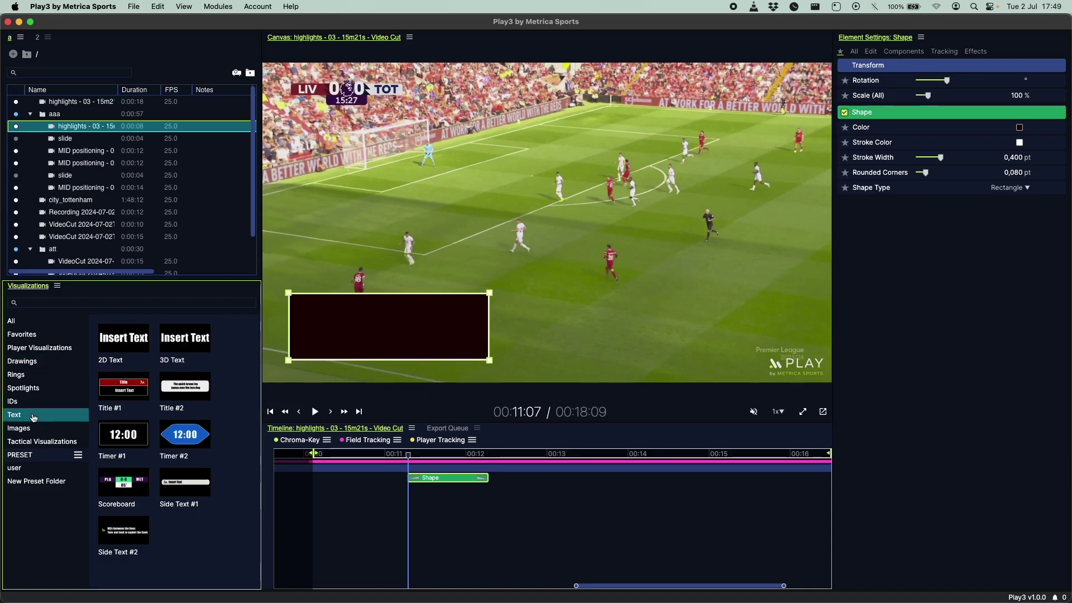
left_click(143, 347)
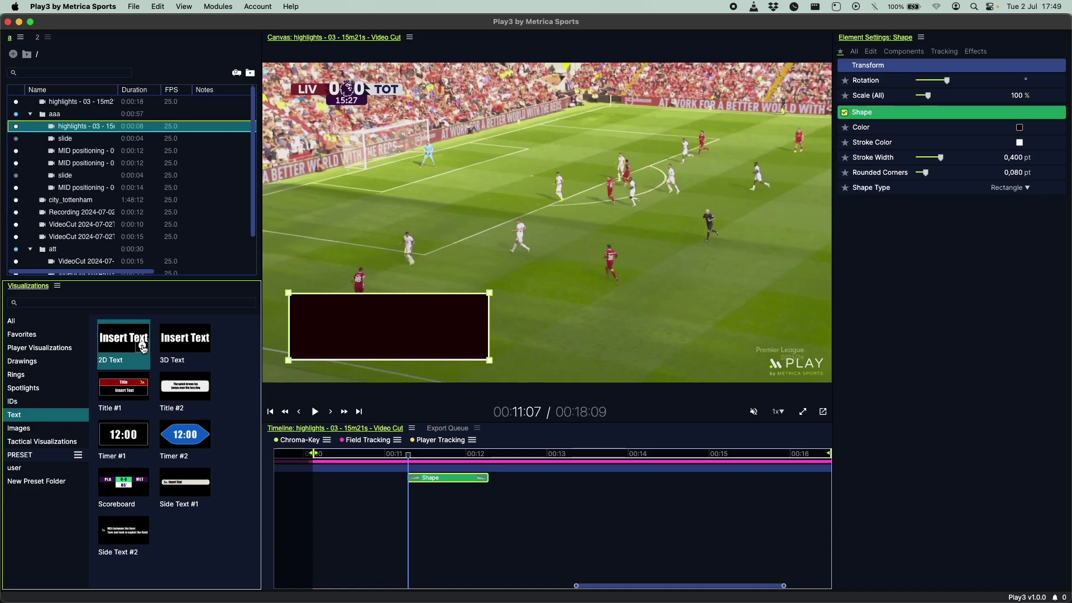
left_click(556, 232)
left_click_drag(556, 232, 400, 336)
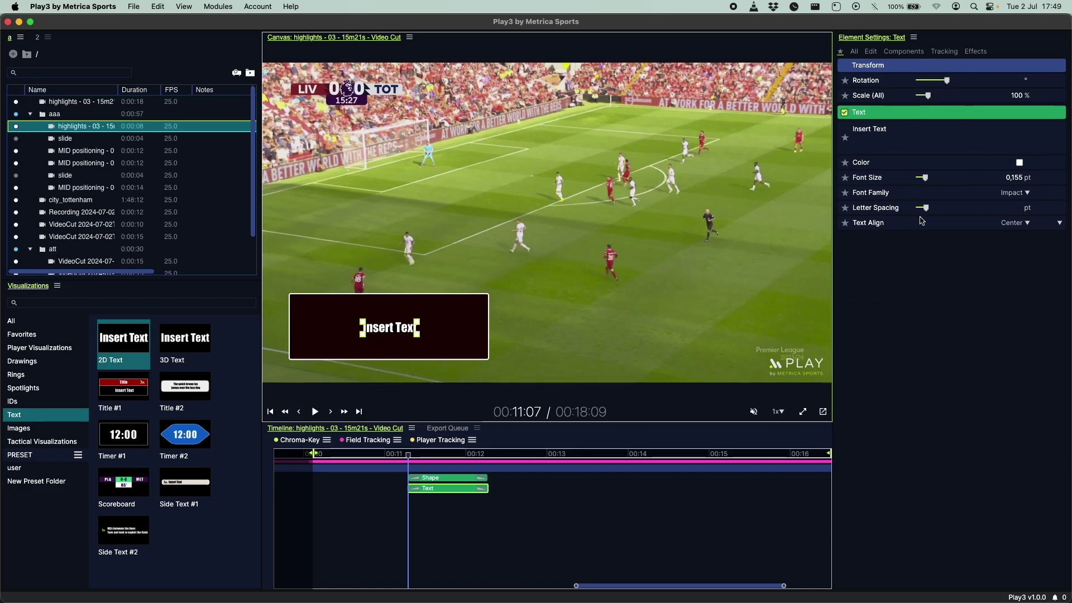
Set the text's font to Grottel-Bold, its font size to 0,301 pt and its letter spacing to -0,01 pt
left_click(1011, 194)
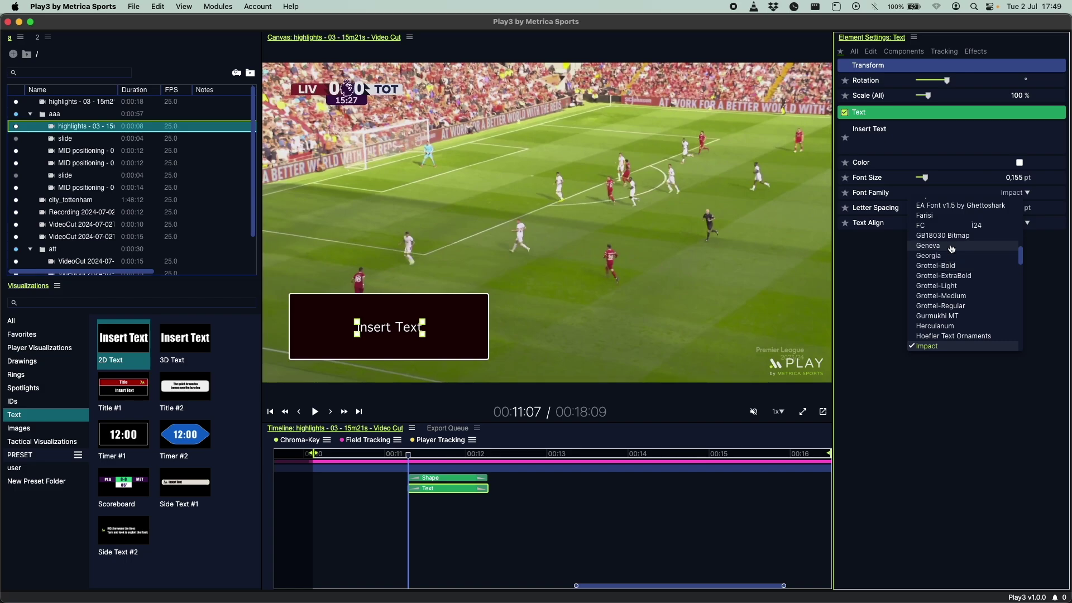
left_click(952, 266)
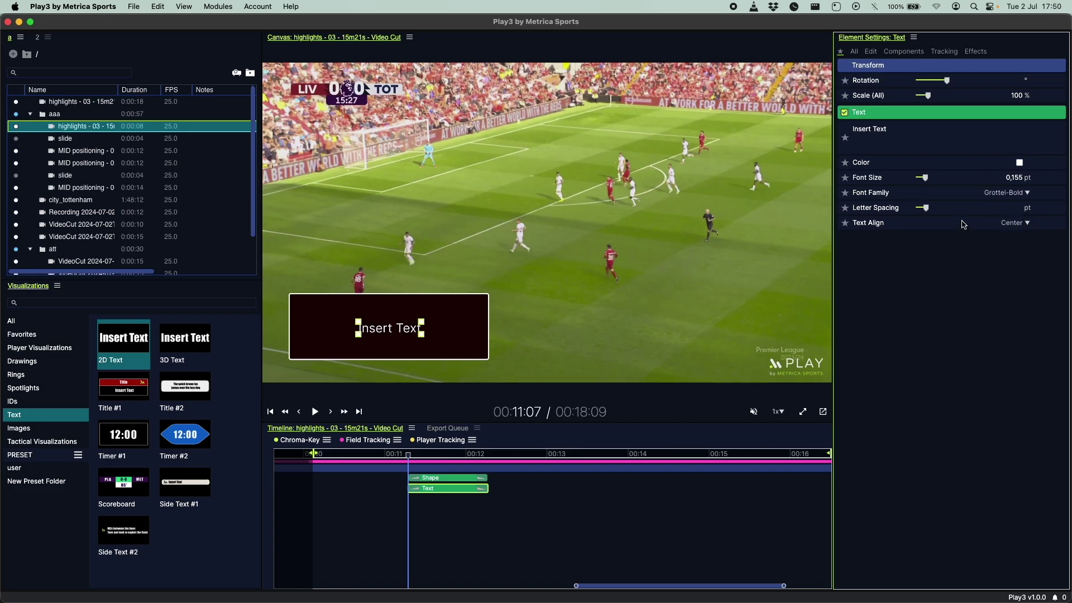
left_click_drag(927, 181, 926, 213)
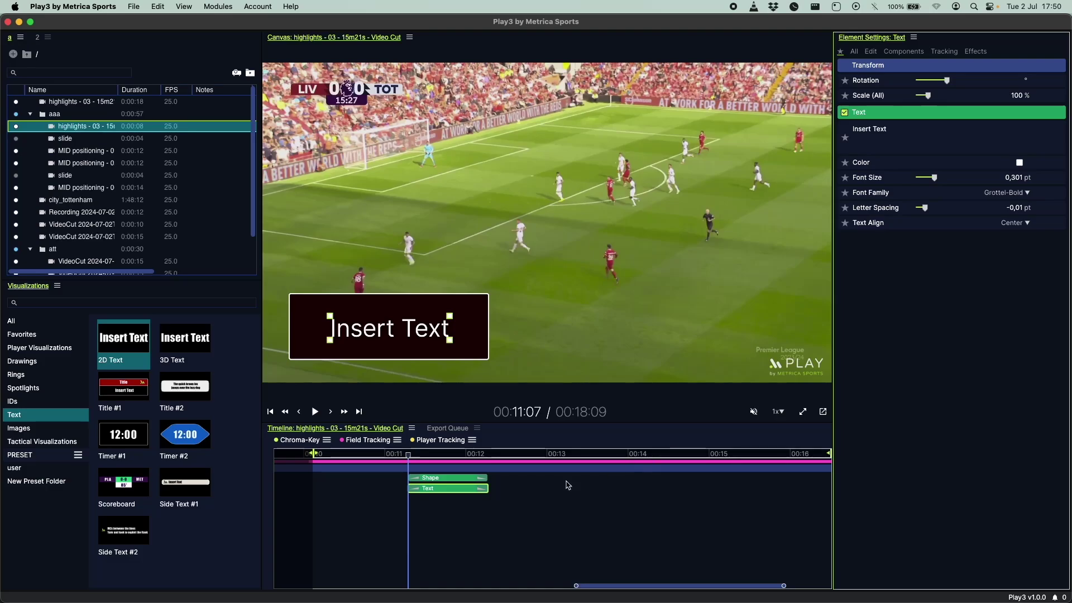
Group the Shape and Text elements as a parental group with Shape as the parent, keeping the suggested name
left_click(449, 479)
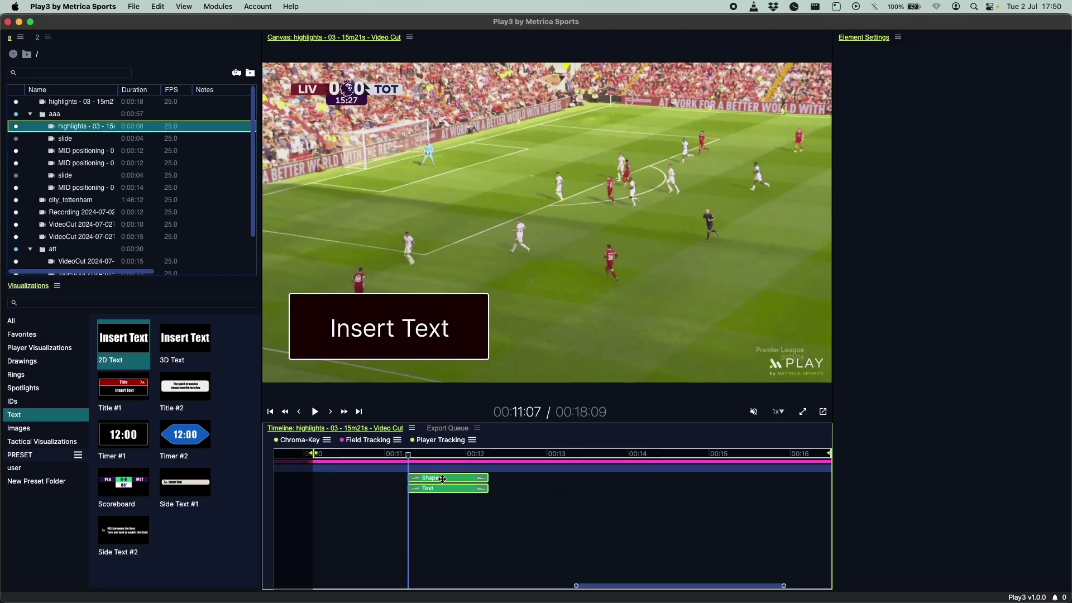
left_click(450, 480)
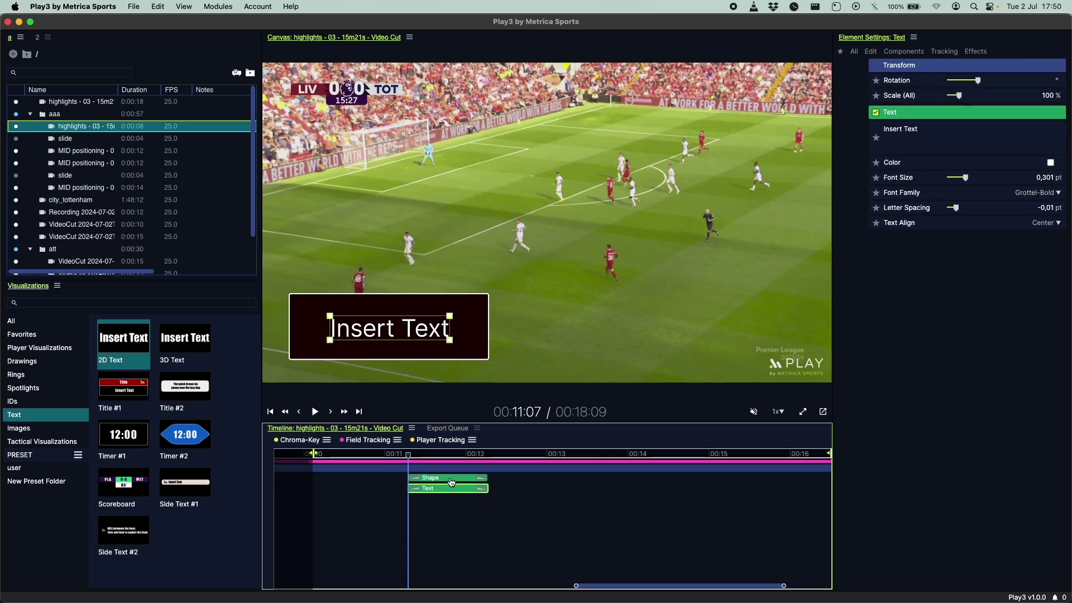
left_click(451, 480)
right_click(450, 480)
mouse_move(540, 320)
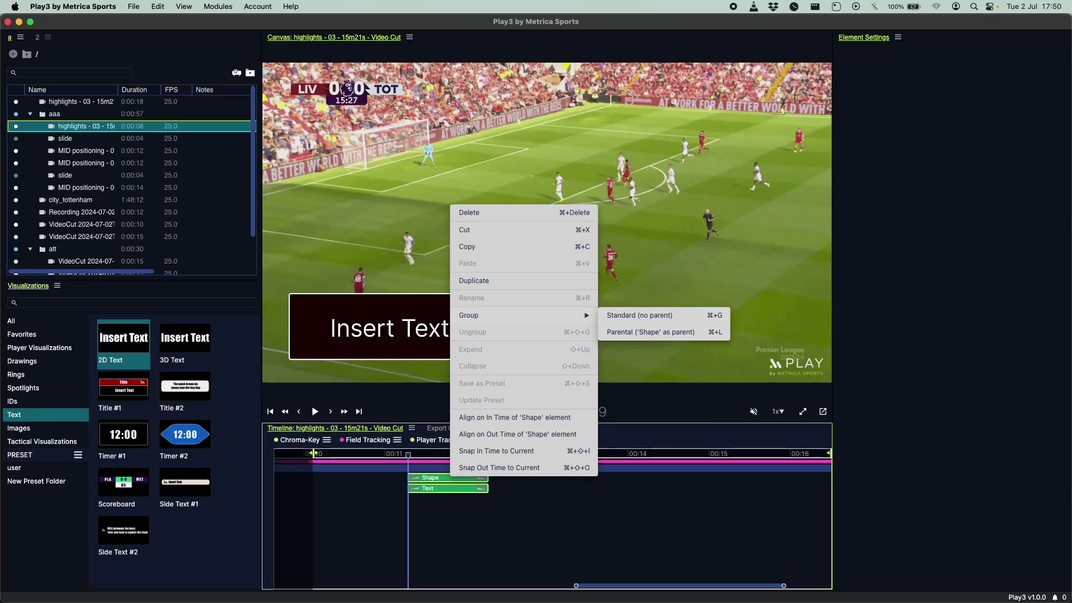
left_click(639, 334)
left_click(612, 351)
Move the playhead to 11:20 and scale the Shape parental group to 96 %
left_click(497, 551)
left_click(346, 528)
left_click_drag(346, 528, 449, 488)
left_click(449, 478)
left_click_drag(926, 96, 956, 86)
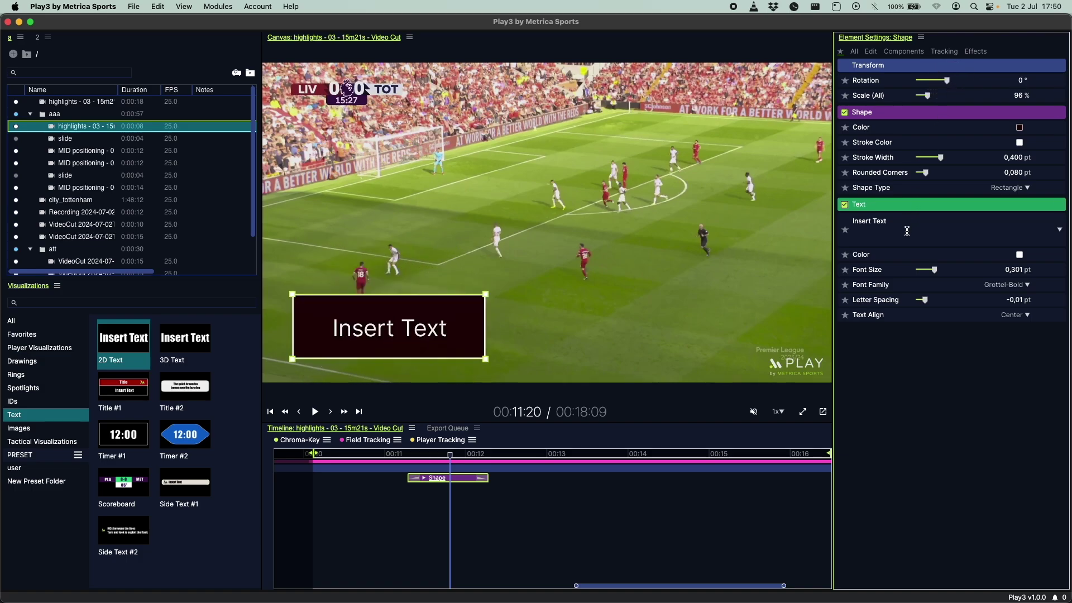
Turn on Fit Parent Bounds for the group's text and reselect the group in the timeline
left_click(854, 51)
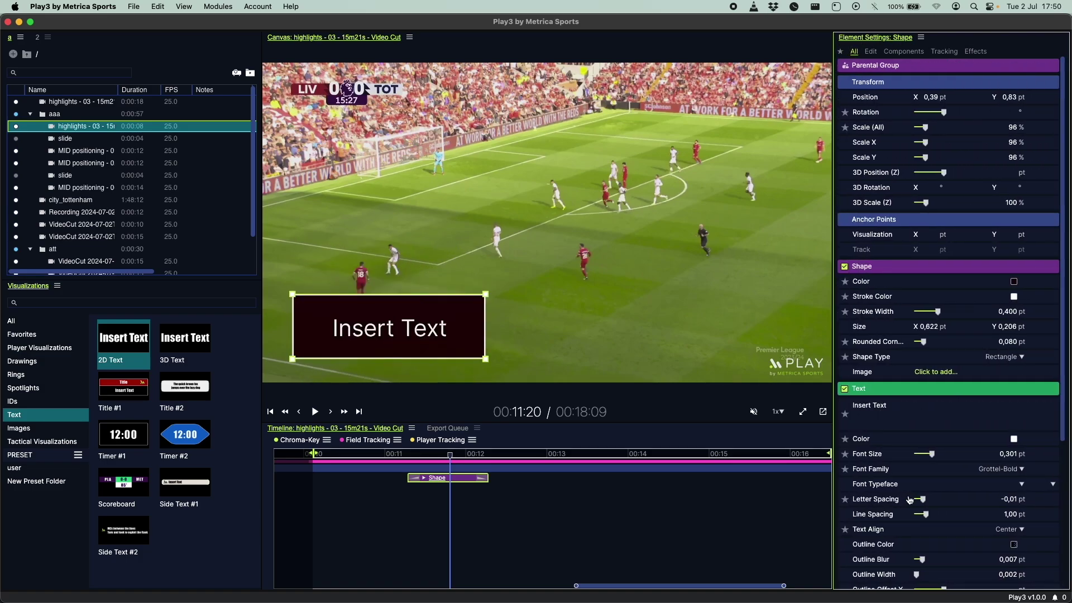
scroll(907, 505, "down", 5)
left_click(1013, 463)
left_click(524, 483)
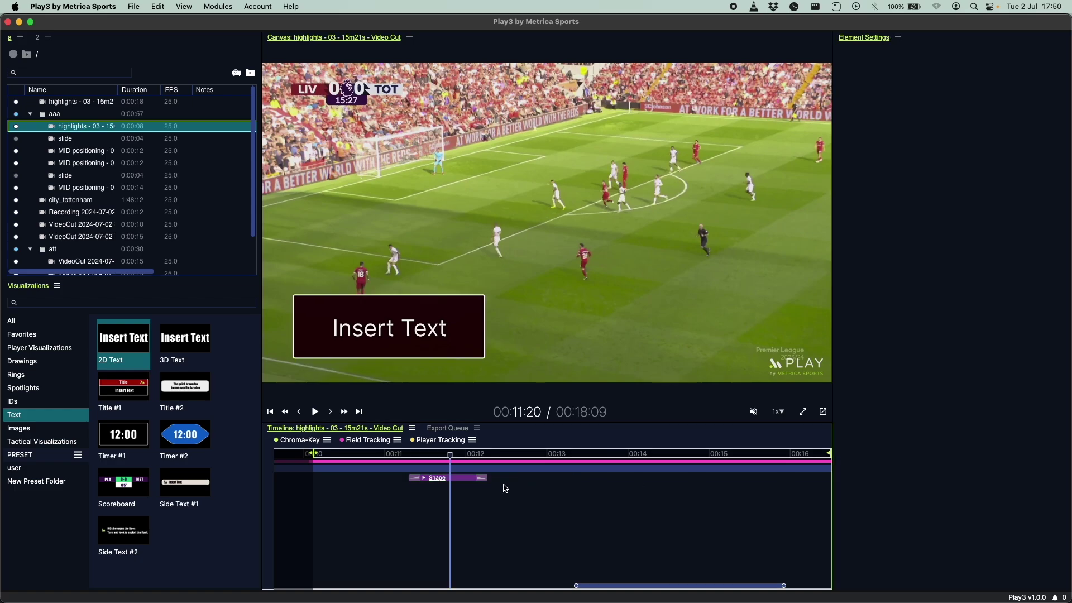
left_click(452, 478)
Lengthen the group's text by pasting "Insert Text" several times in a row
left_click(920, 227)
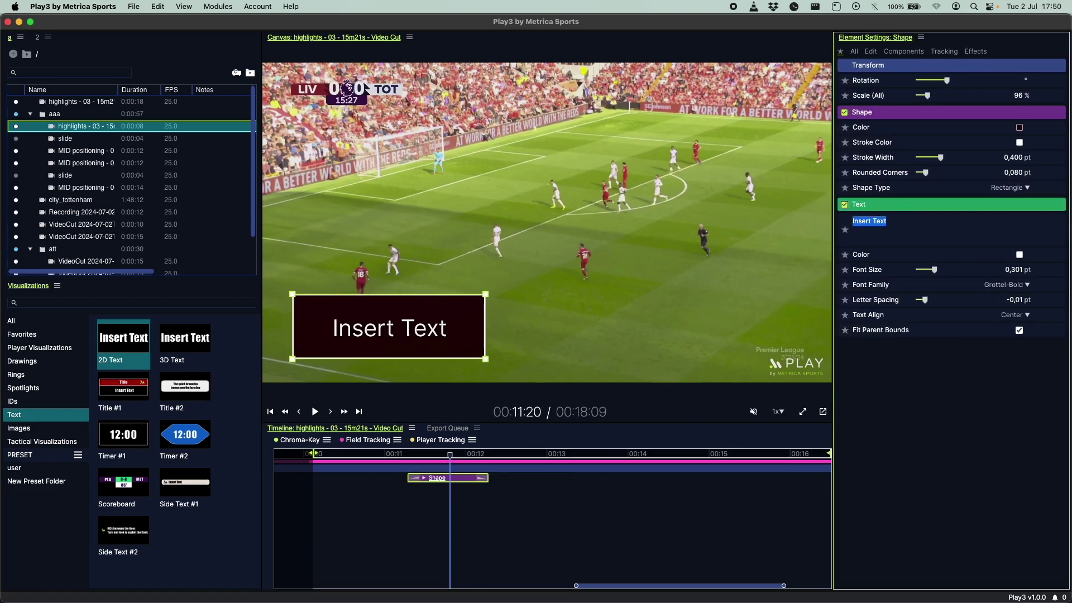
left_click(907, 223)
type("Insert Text")
key("super+v")
key("super+v")
key("super+v")
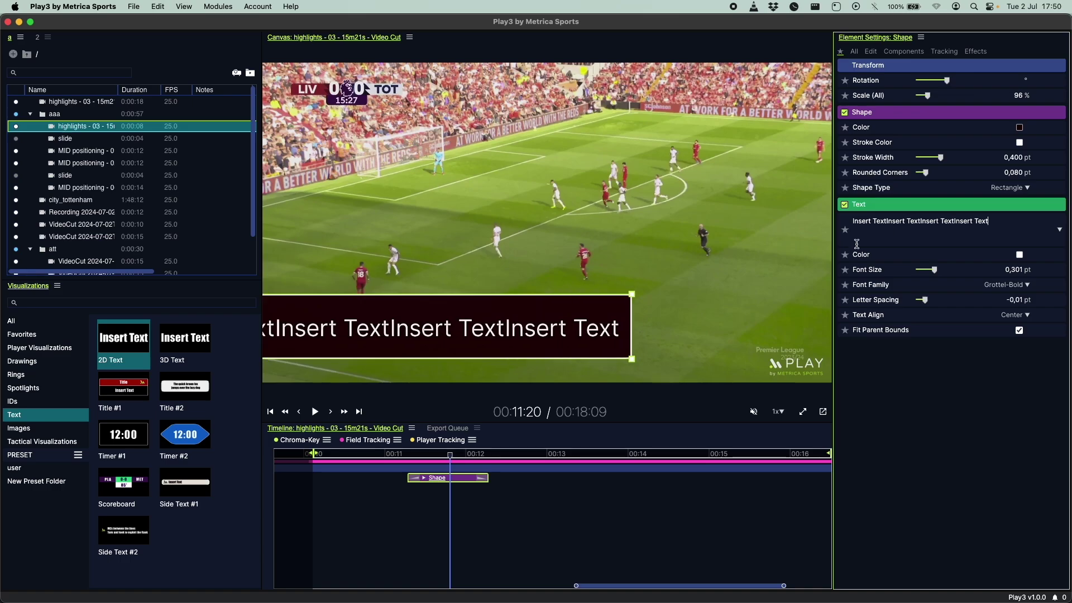
Move the text box to the middle of the frame, set its font size to 0,181 pt, and save the group as a preset
left_click_drag(459, 341, 586, 276)
left_click_drag(934, 270, 926, 272)
left_click(466, 481)
right_click(468, 482)
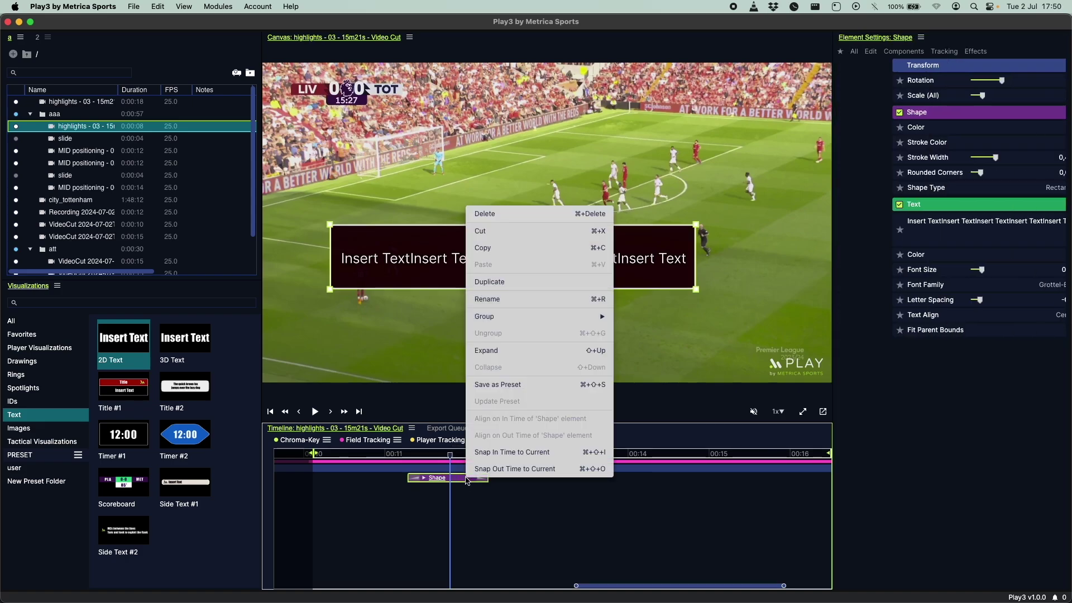
left_click(506, 389)
mouse_move(139, 337)
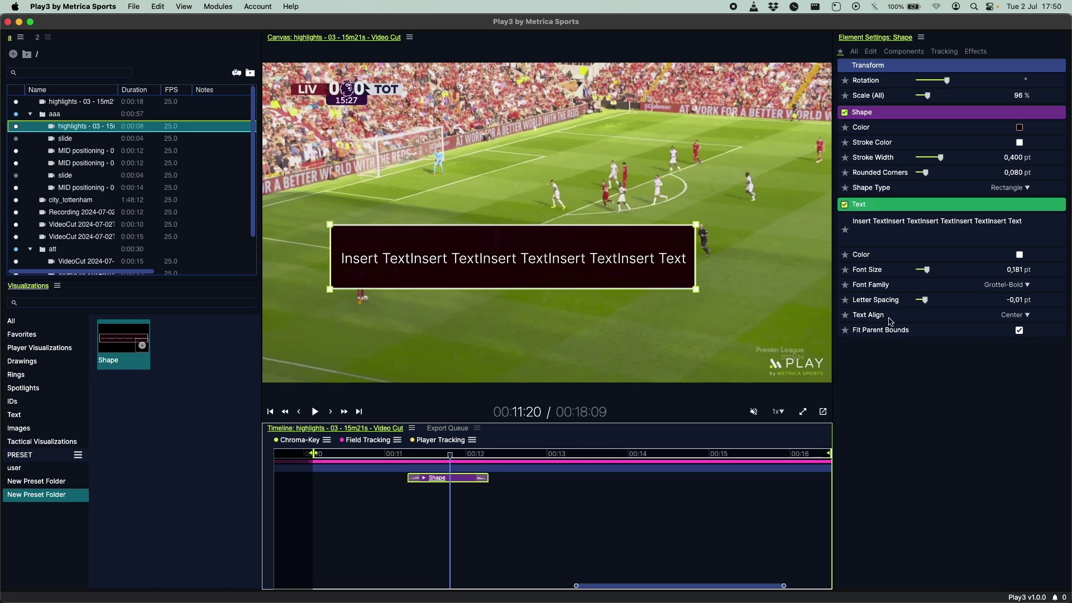
Cut the group's text back to a single "Insert Text" and undo that change
left_click_drag(888, 223, 1070, 231)
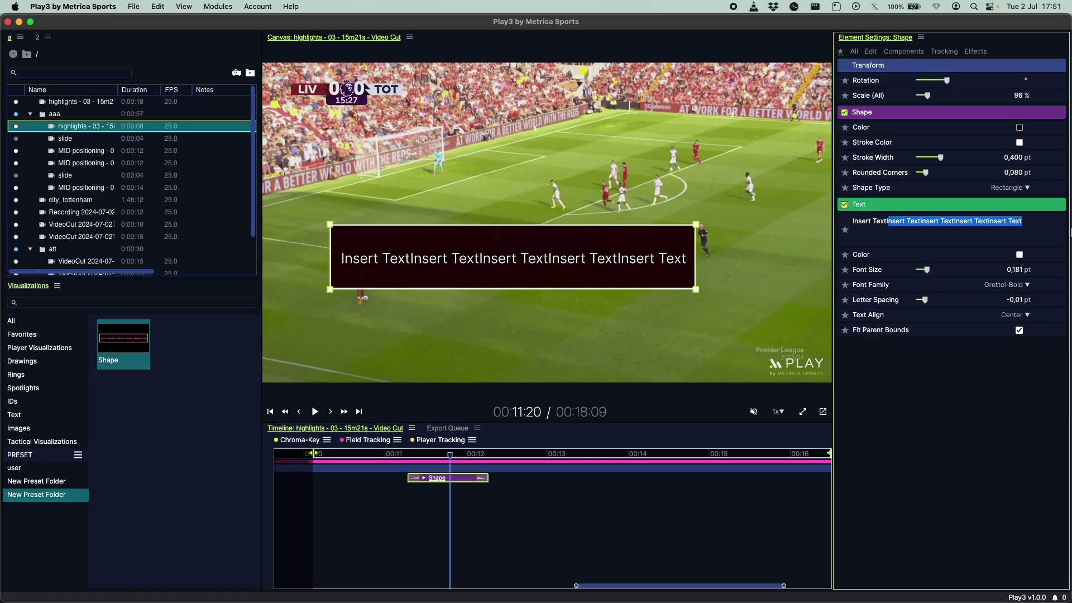
key("BackSpace")
key("BackSpace")
left_click(583, 527)
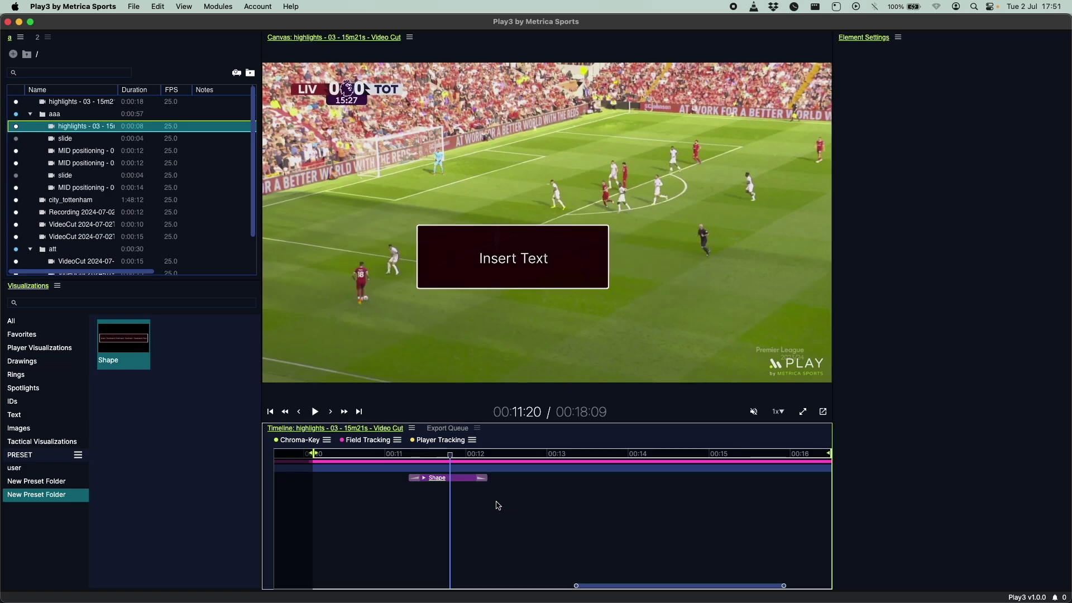
key("super+z")
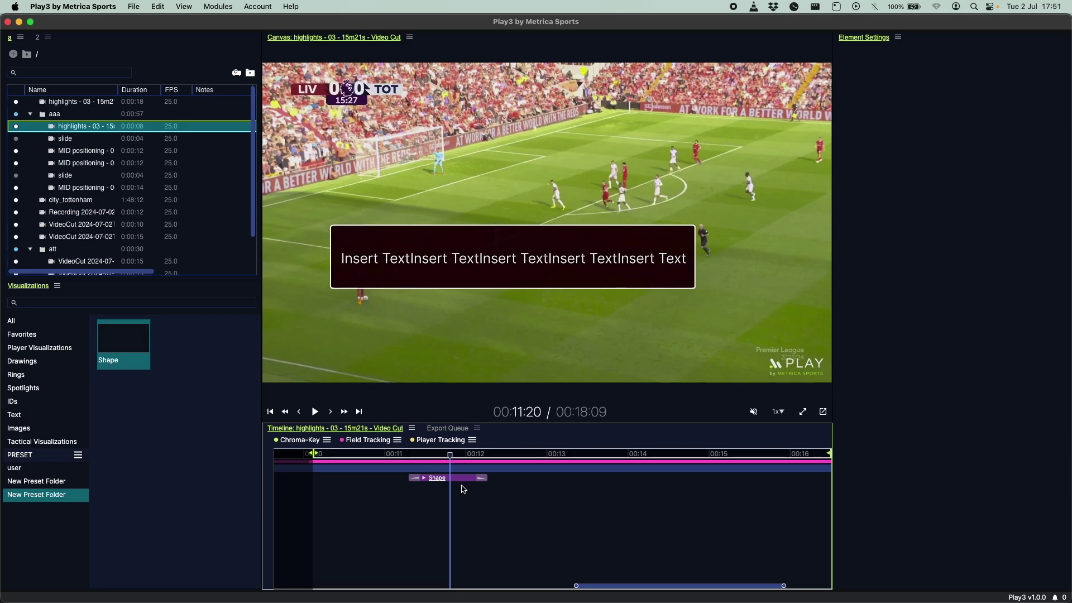
Move the playhead to 12:08 and add the Field image to the video frame
left_click(492, 498)
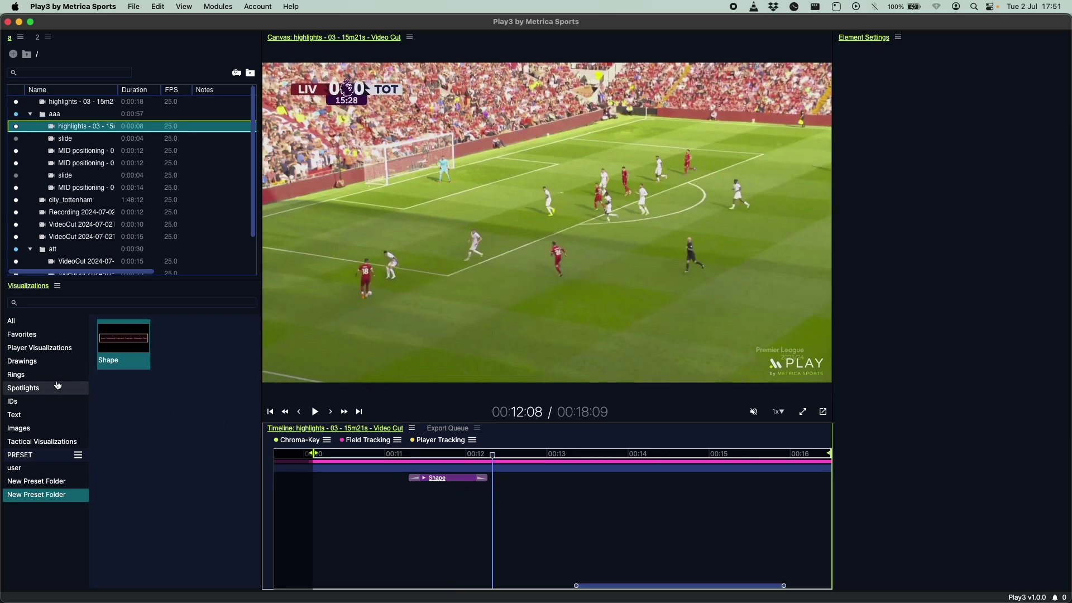
left_click(22, 429)
left_click_drag(214, 350, 555, 234)
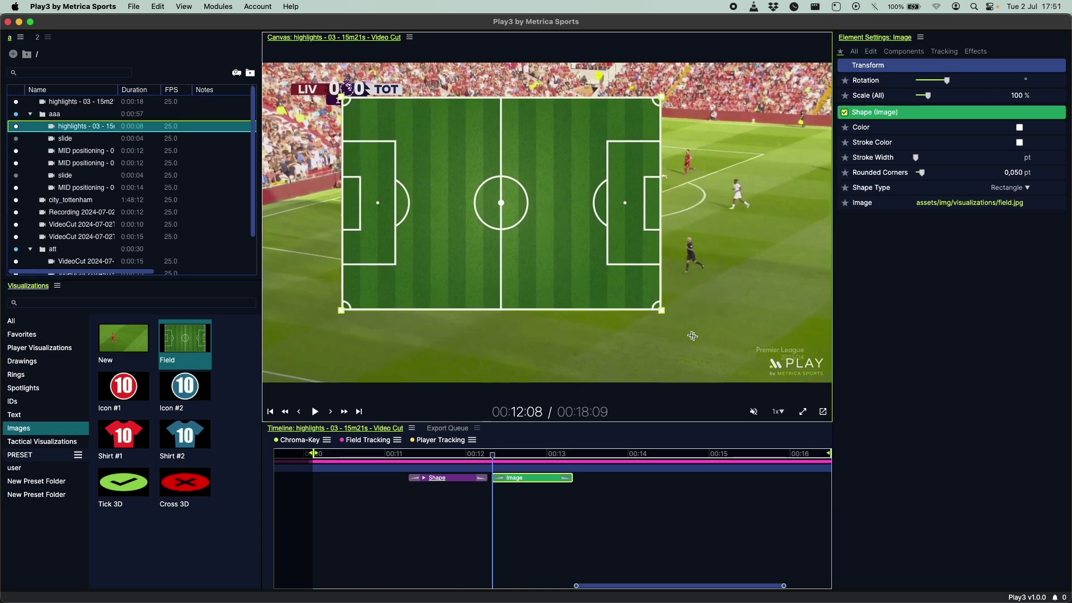
Add a 2D Rectangle at 12:08 and draw it in the lower-right corner of the video frame
left_click(23, 402)
left_click(46, 373)
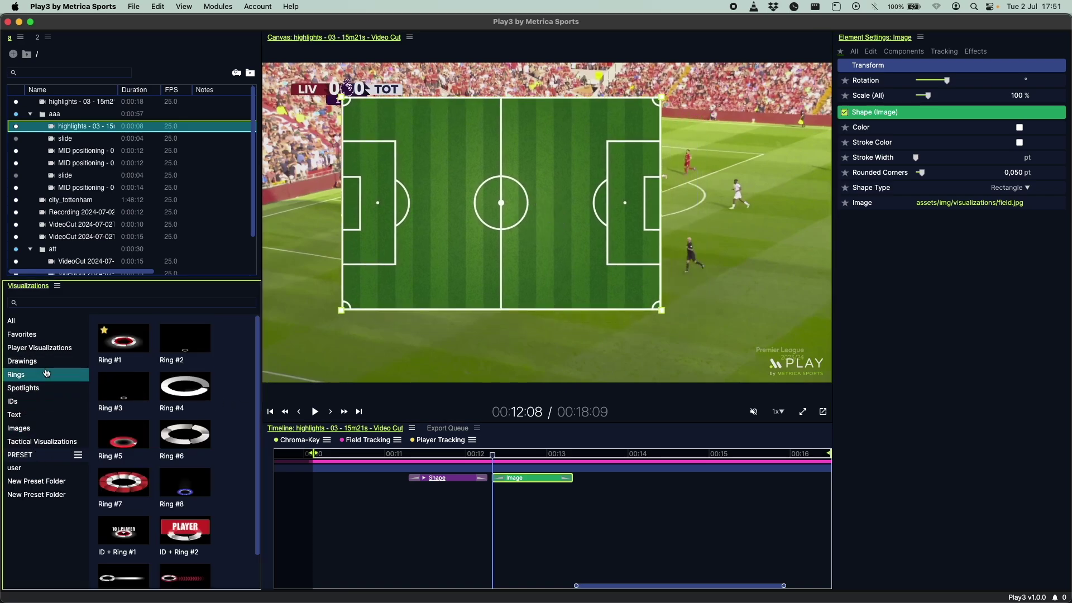
left_click(22, 361)
double_click(184, 338)
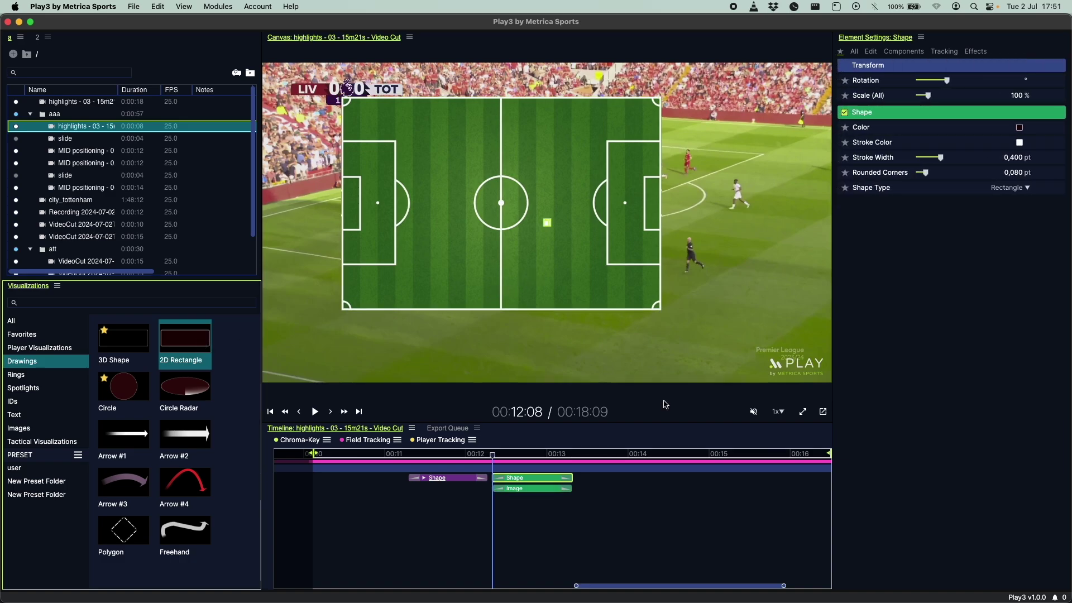
left_click_drag(702, 311, 786, 362)
Shrink the Field image and move it to the upper-left corner of the video frame
left_click(674, 323)
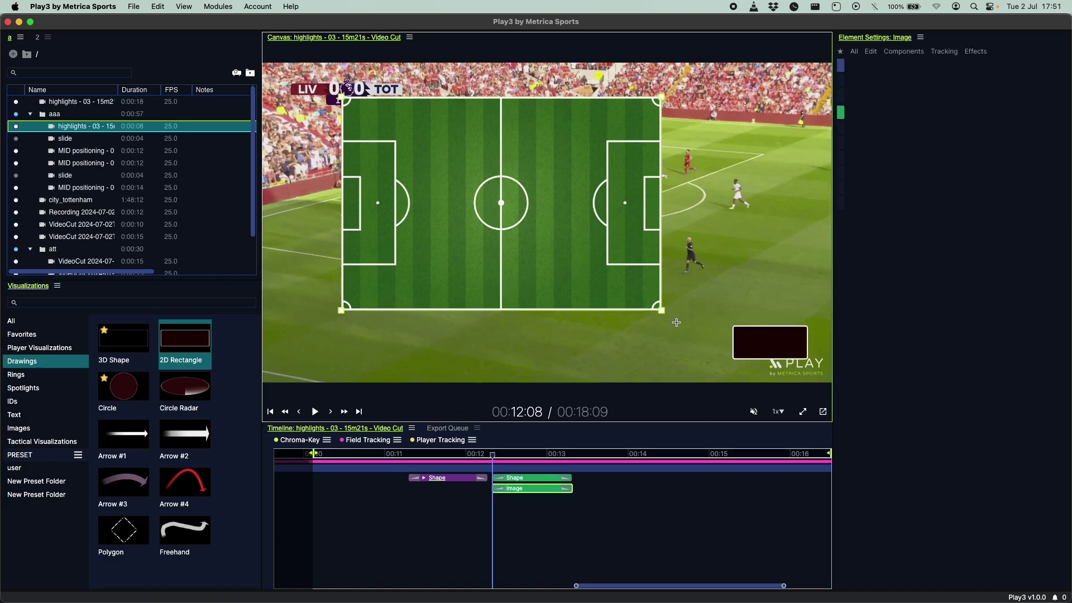
left_click_drag(674, 324, 502, 179)
left_click_drag(424, 140, 393, 120)
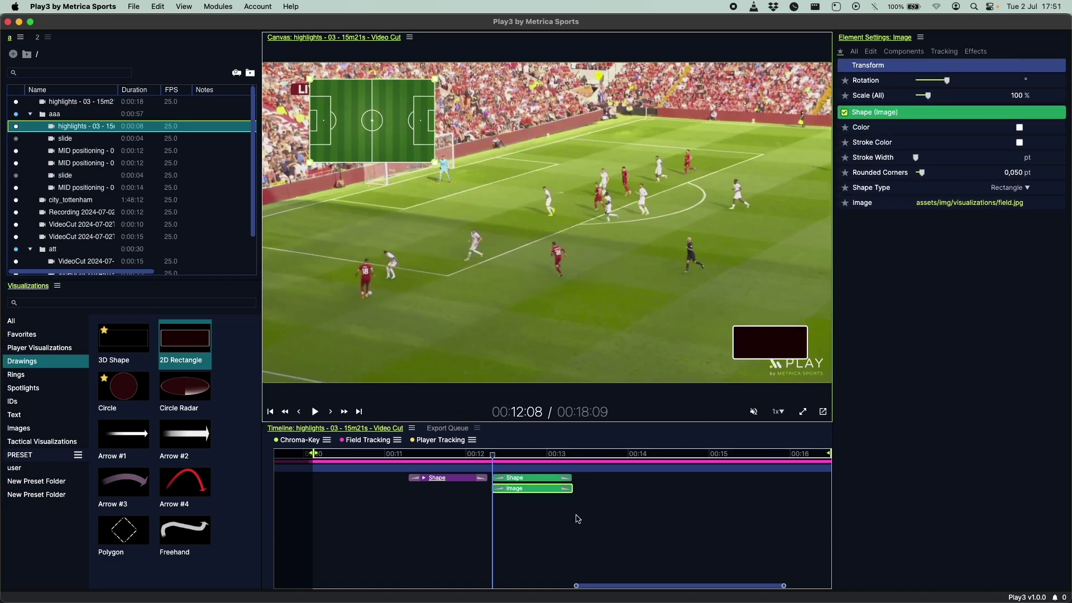
Group the Shape and Image elements as a standard group without a parent, keeping the name Standard Group
left_click(550, 478, "shift")
right_click(550, 478)
mouse_move(607, 410)
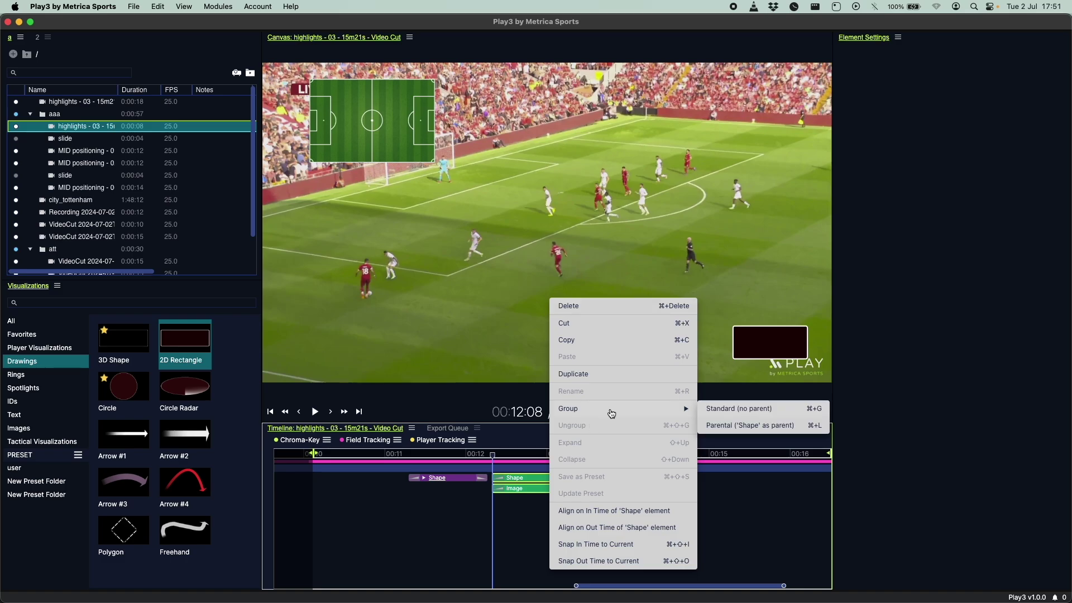
left_click(748, 411)
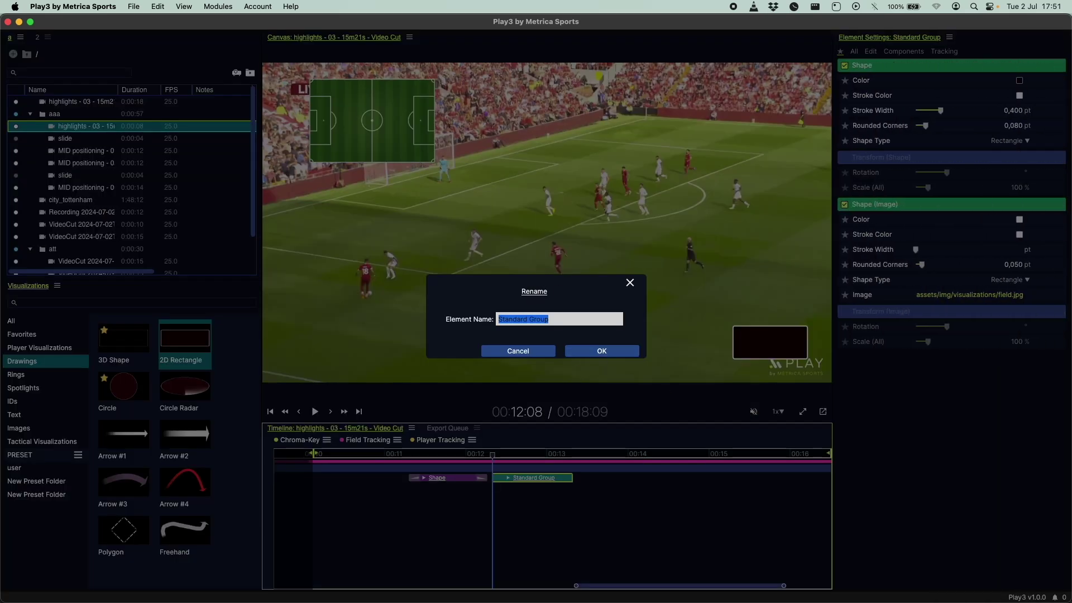
left_click(600, 352)
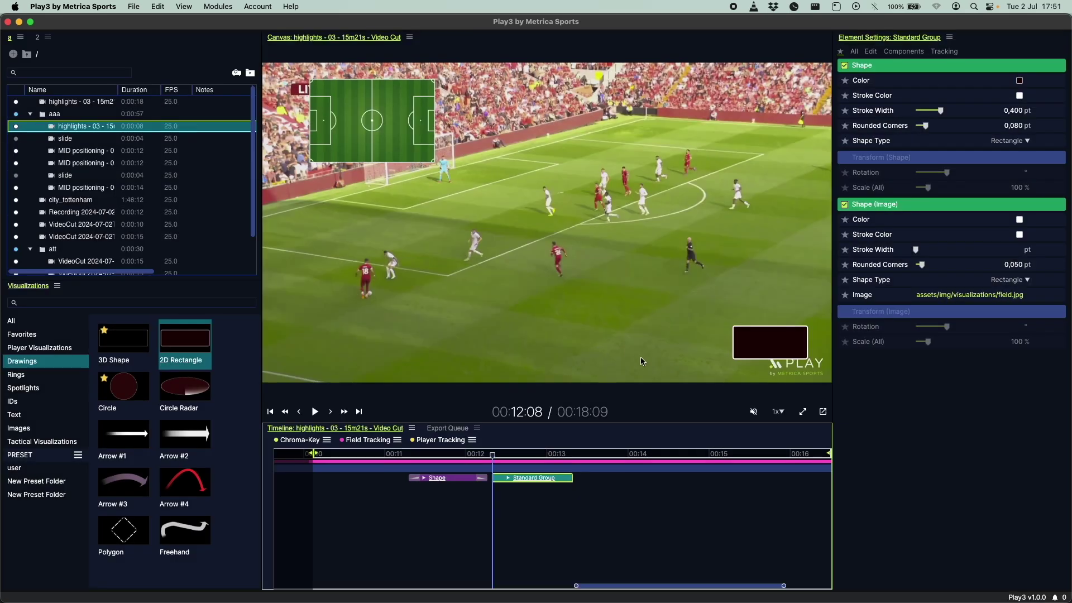
Expand the Standard Group in the timeline to view its elements, and collapse it again
left_click(509, 477)
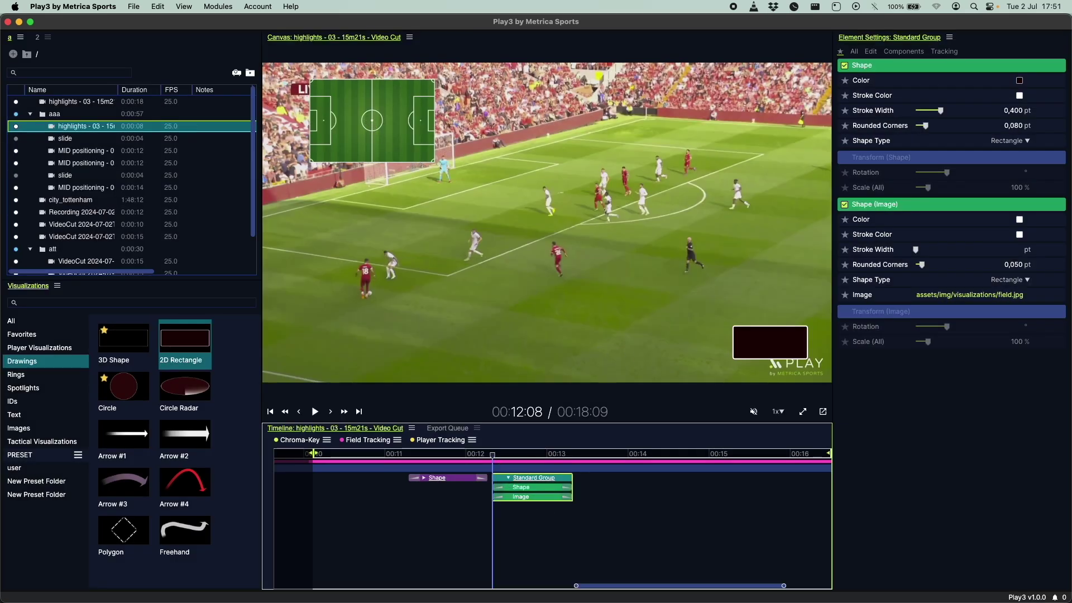
left_click(509, 479)
left_click(516, 505)
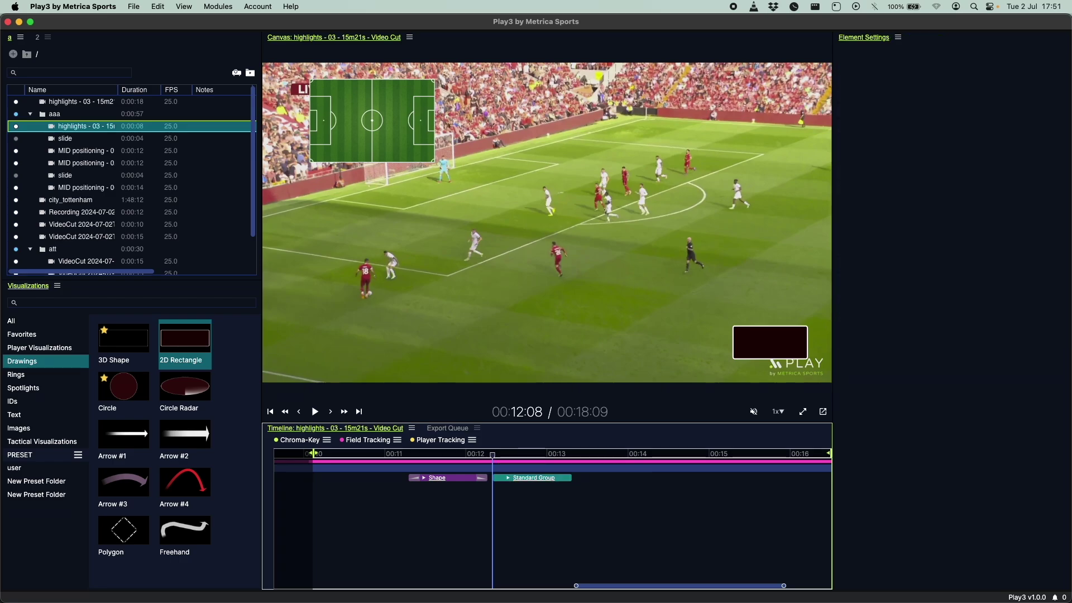
Copy the Standard Group and paste it into the timeline at 14:07
left_click(537, 508)
left_click(534, 479)
key("super+c")
left_click(662, 514)
left_click(651, 509)
key("super+v")
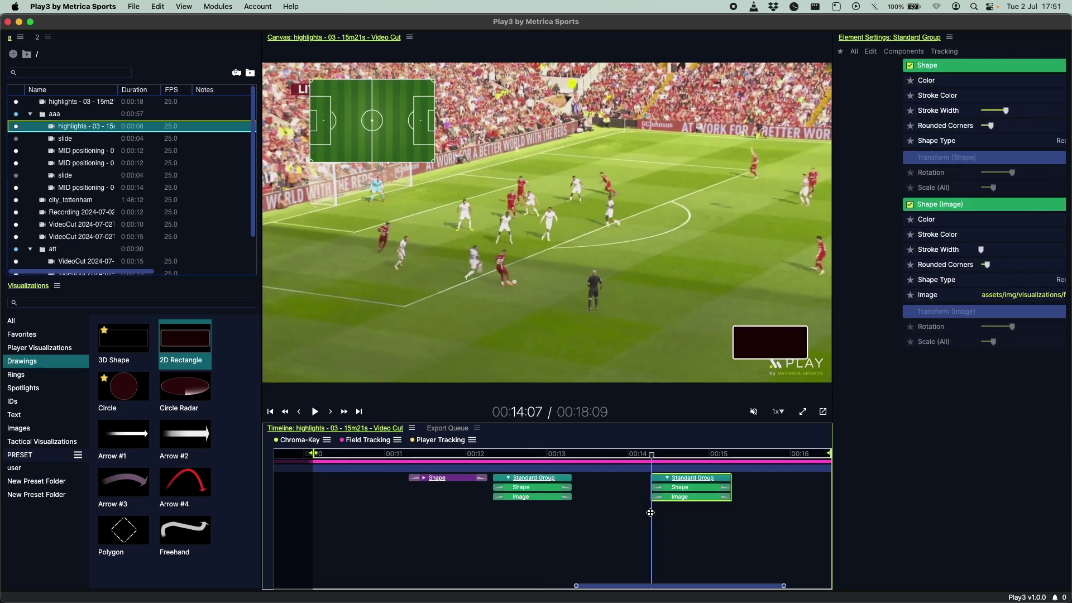
Select all elements in the timeline and all items in the clip list
left_click(641, 527)
key("super+a")
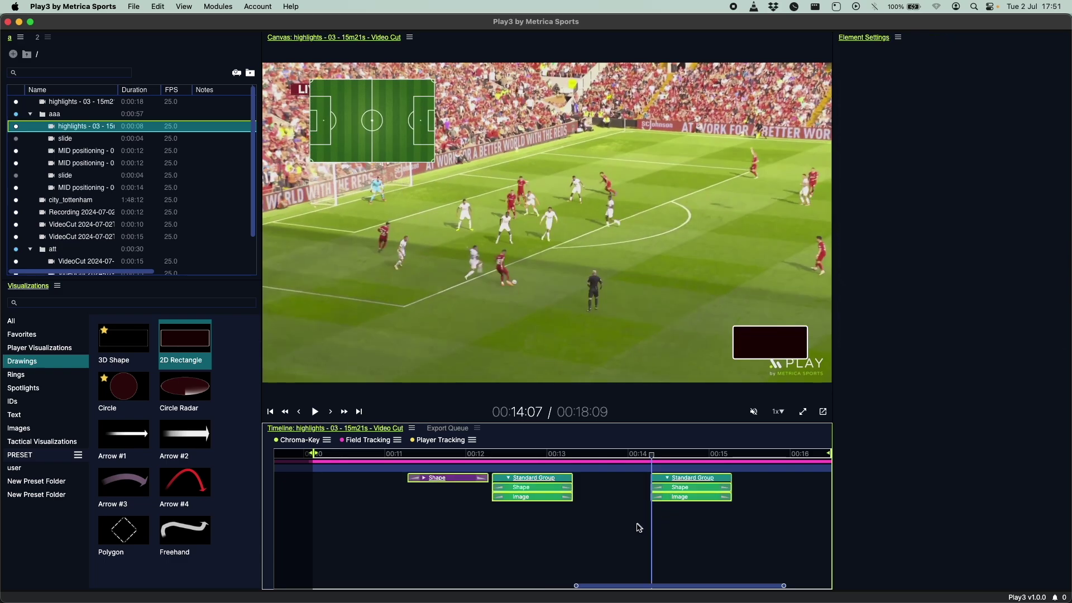
left_click(555, 525)
key("super+a")
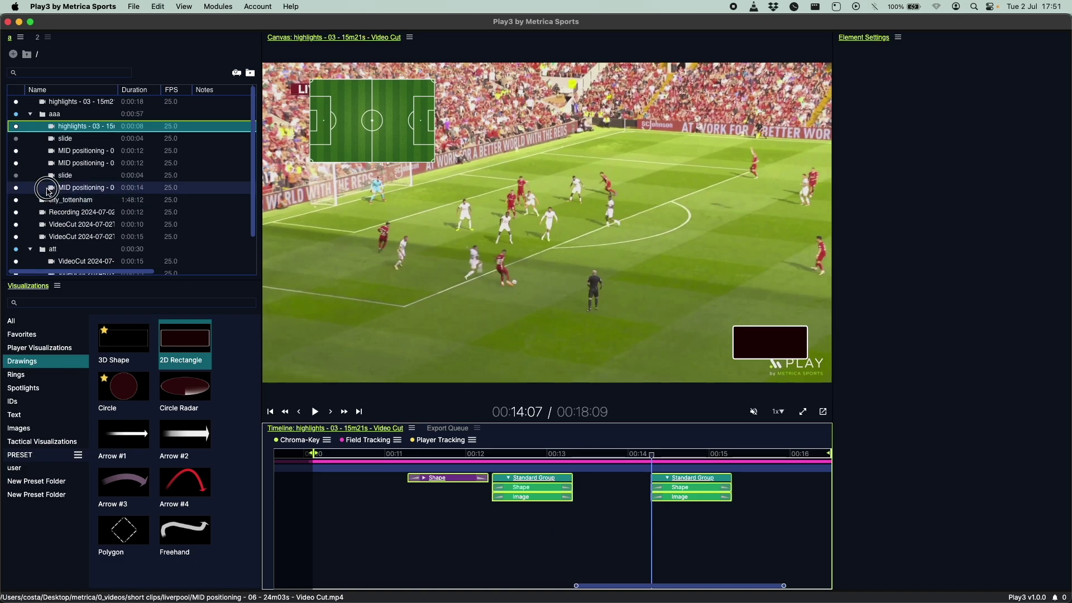
left_click(120, 185)
key("super+a")
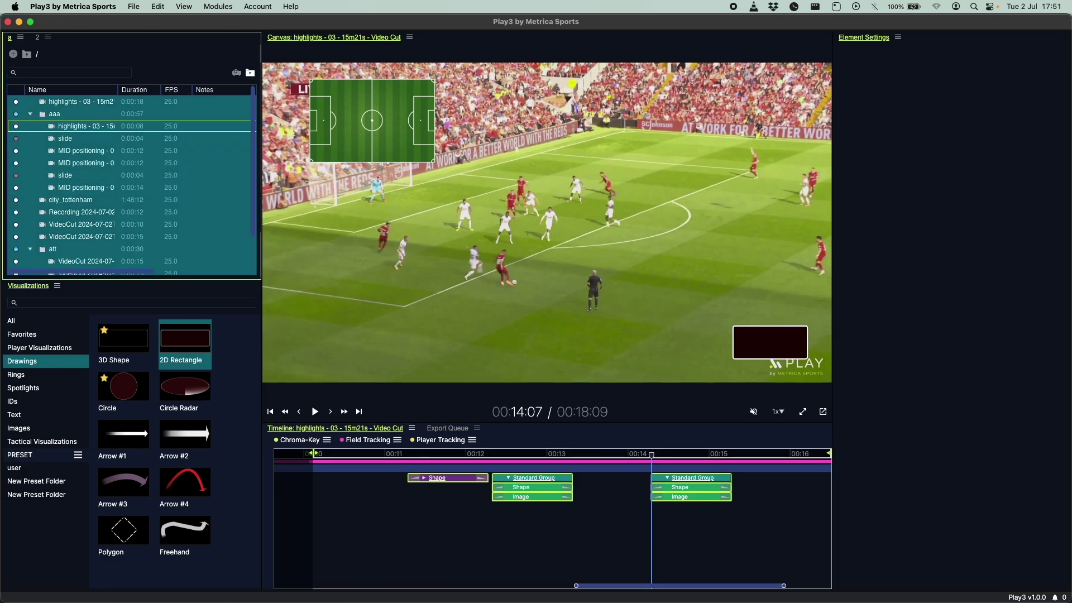
left_click(554, 542)
right_click(547, 477)
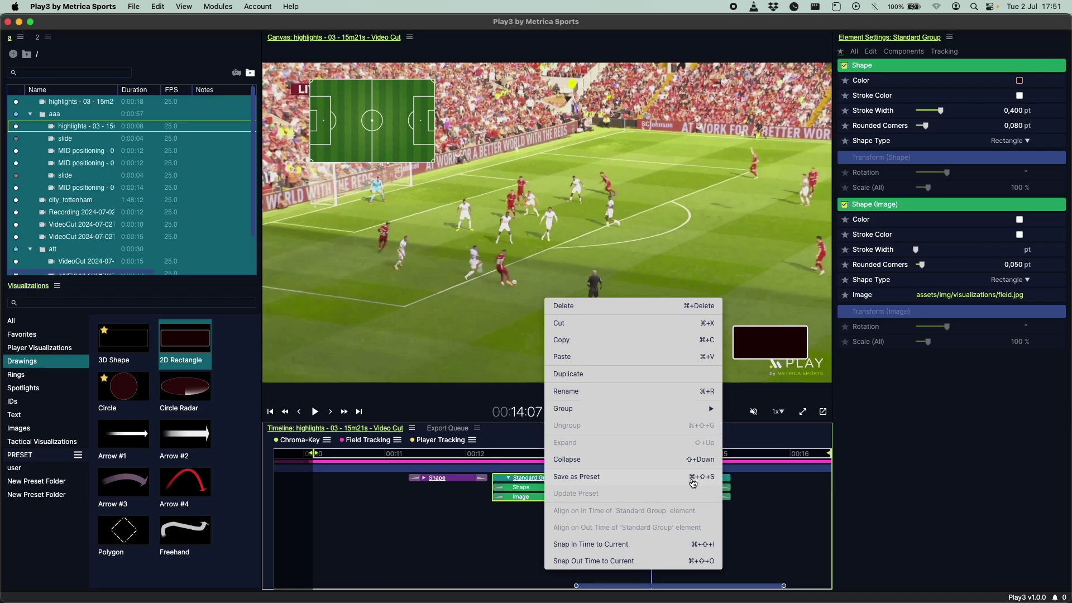
left_click(509, 549)
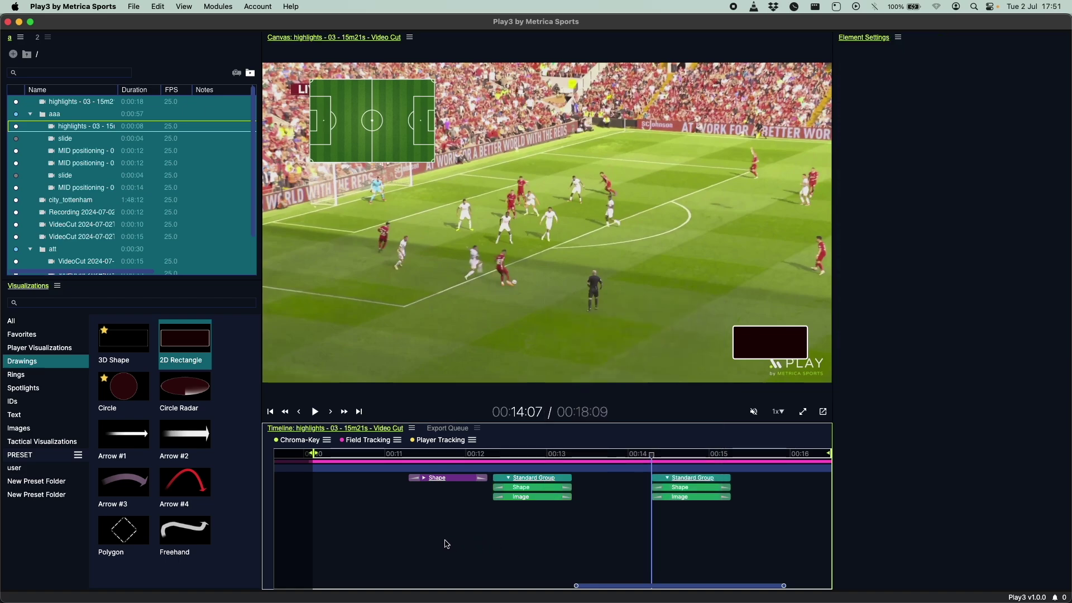
Add a 2D Text element at the start of the trimmed clip in the timeline and extend its end to 16:08
left_click(395, 528)
left_click(365, 527)
left_click(45, 389)
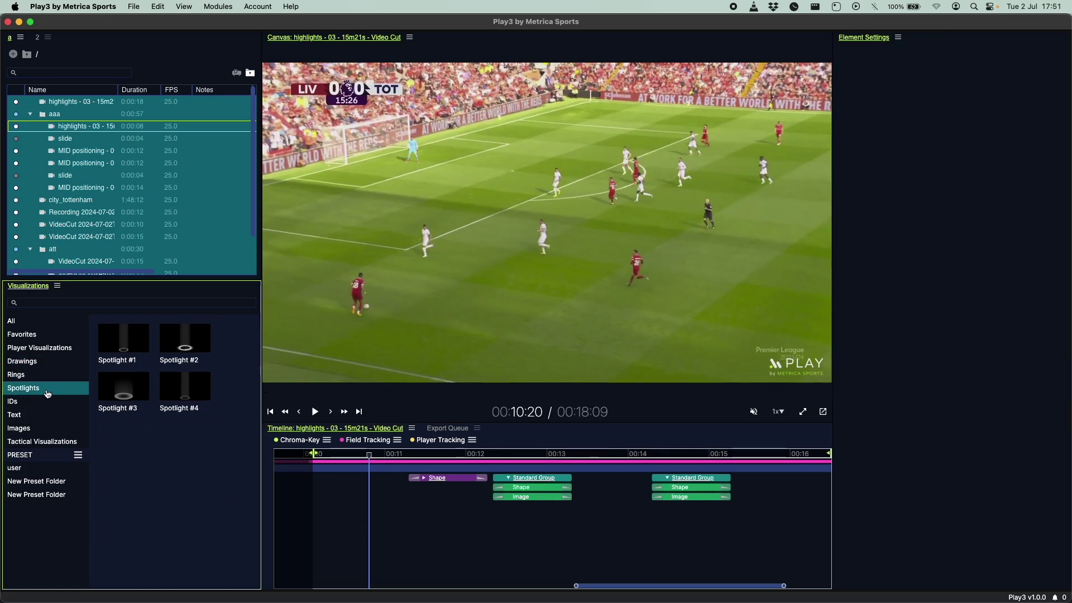
left_click(35, 375)
left_click(95, 213)
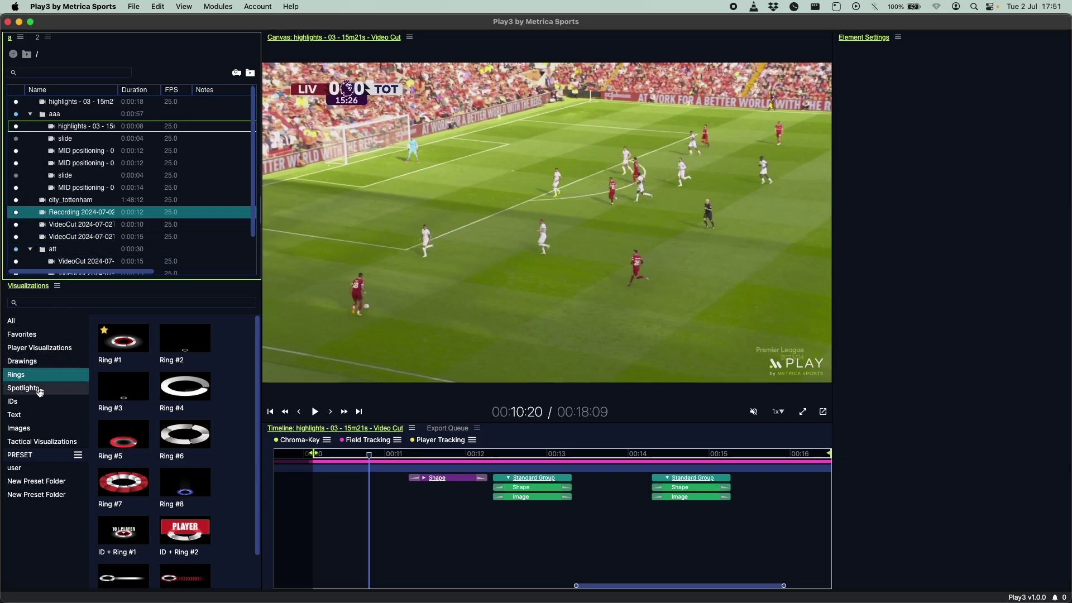
left_click(23, 415)
left_click_drag(140, 344, 300, 491)
left_click_drag(448, 489, 815, 493)
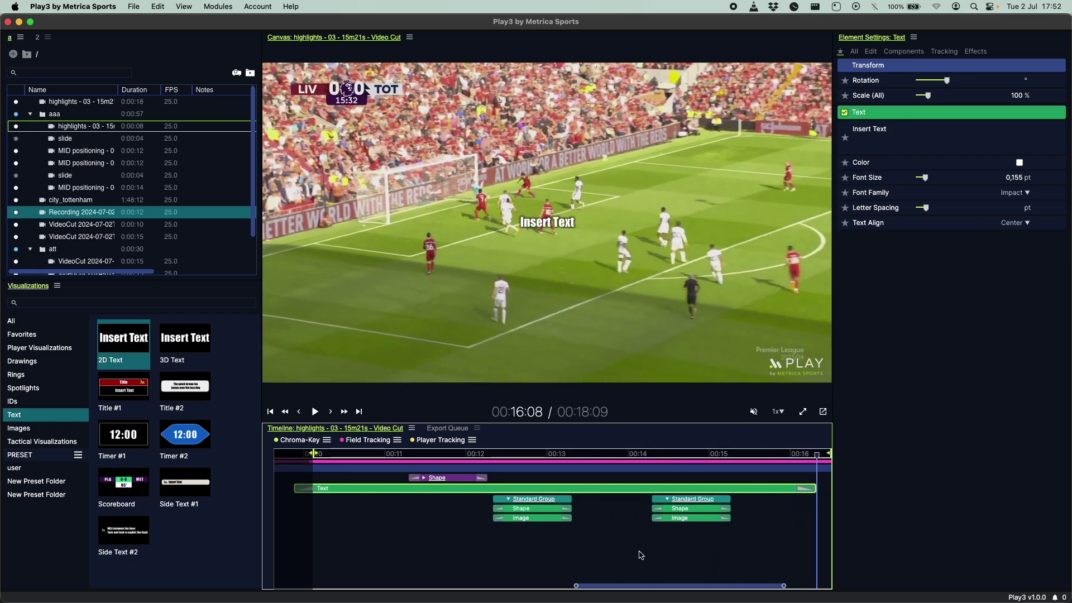
Trim the Text element by snapping its in time to 10:16 and its out time to 13:16
left_click(356, 517)
right_click(342, 494)
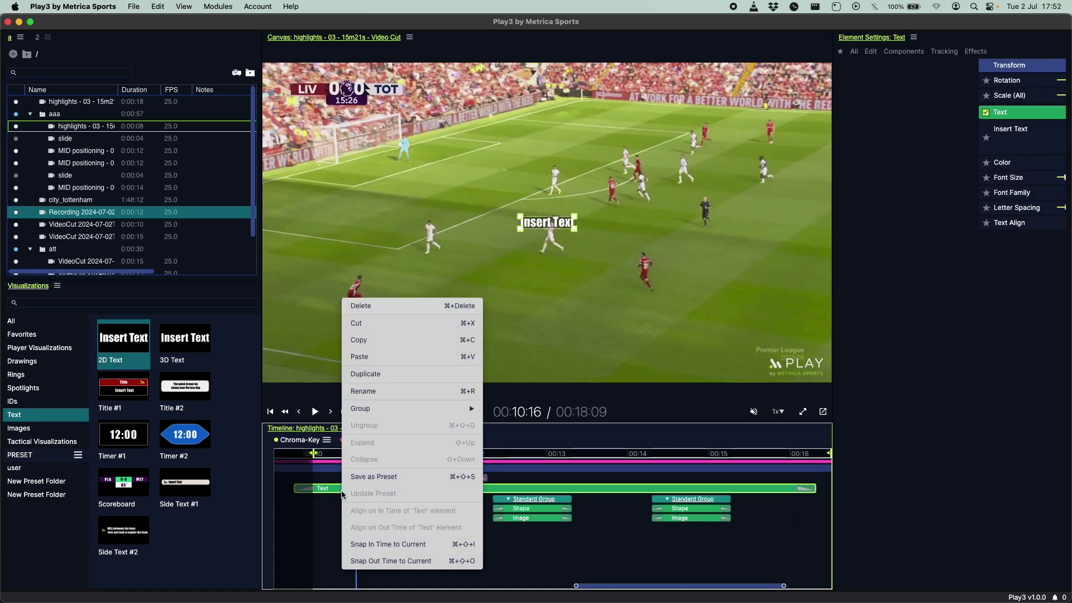
left_click(424, 544)
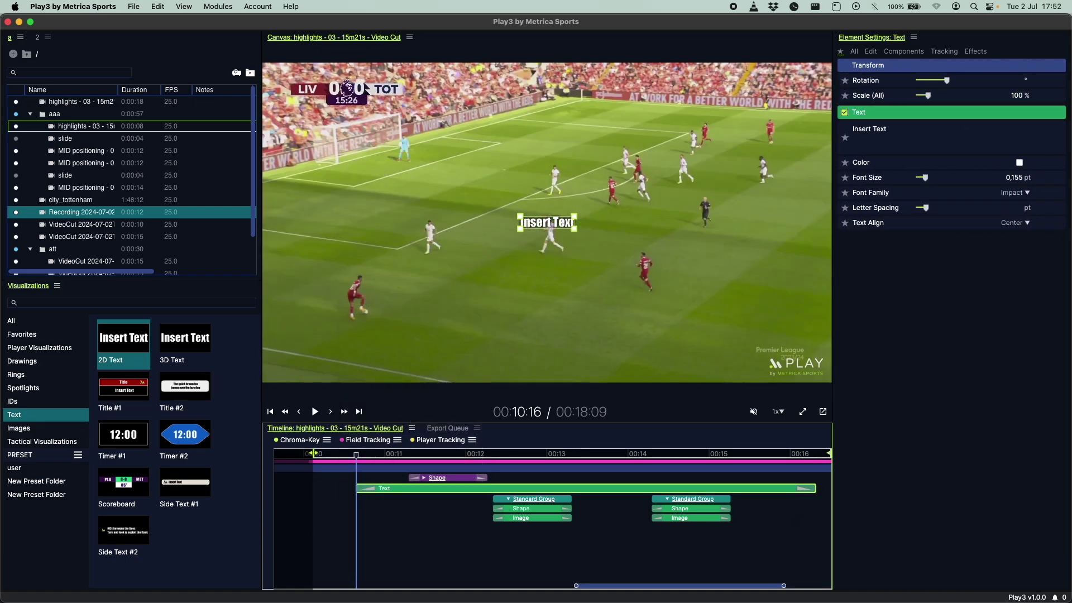
left_click(600, 512)
right_click(653, 490)
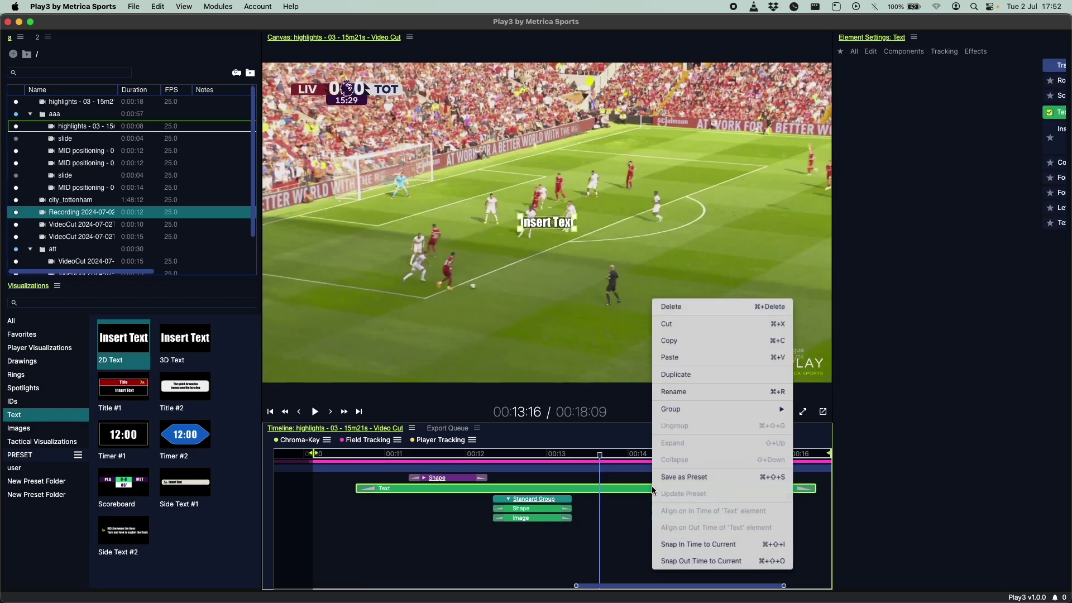
left_click(691, 561)
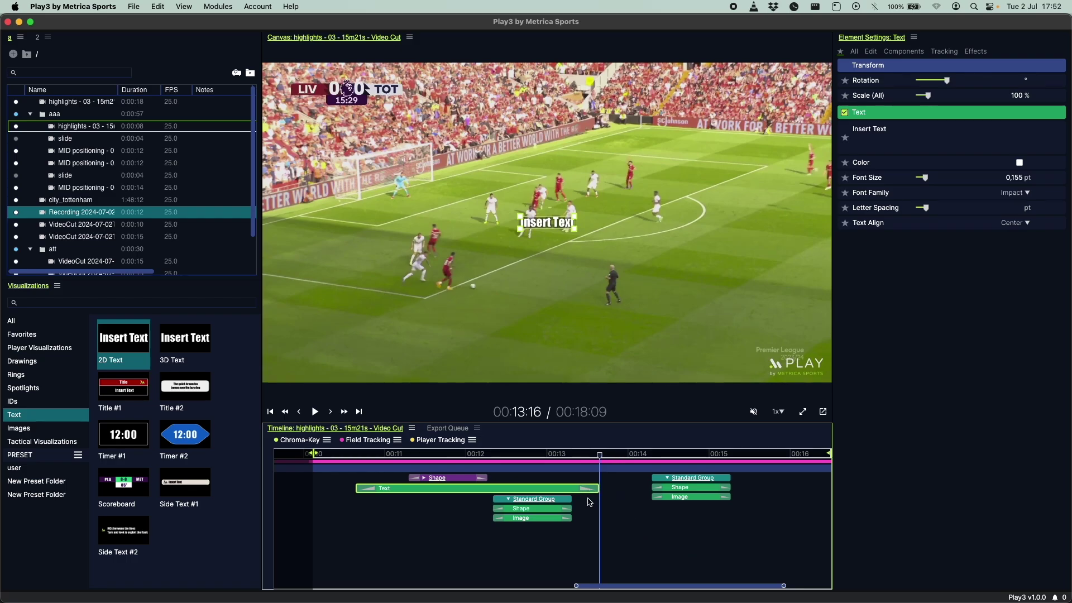
Snap the out times of the Text element, the first Standard Group and the Shape group together to 13:16
left_click(558, 503)
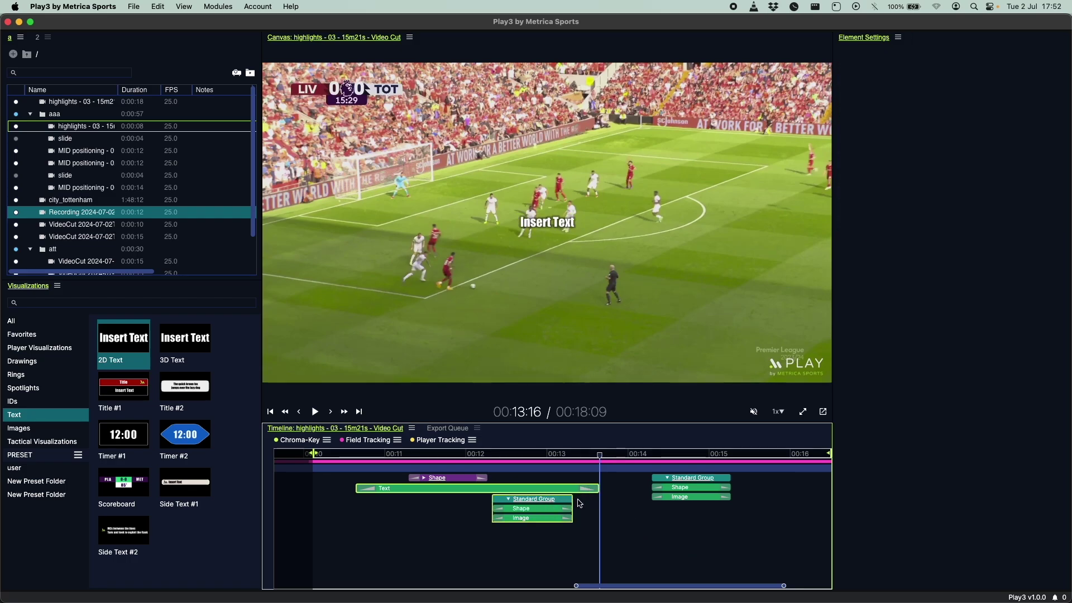
right_click(463, 479)
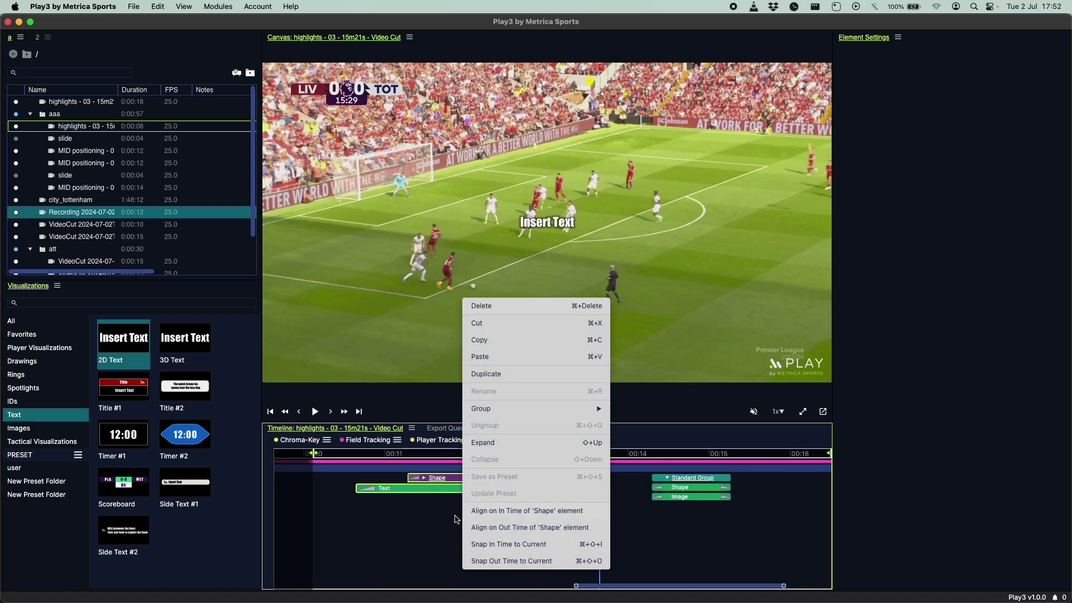
left_click(441, 515)
left_click(461, 478)
left_click(461, 480)
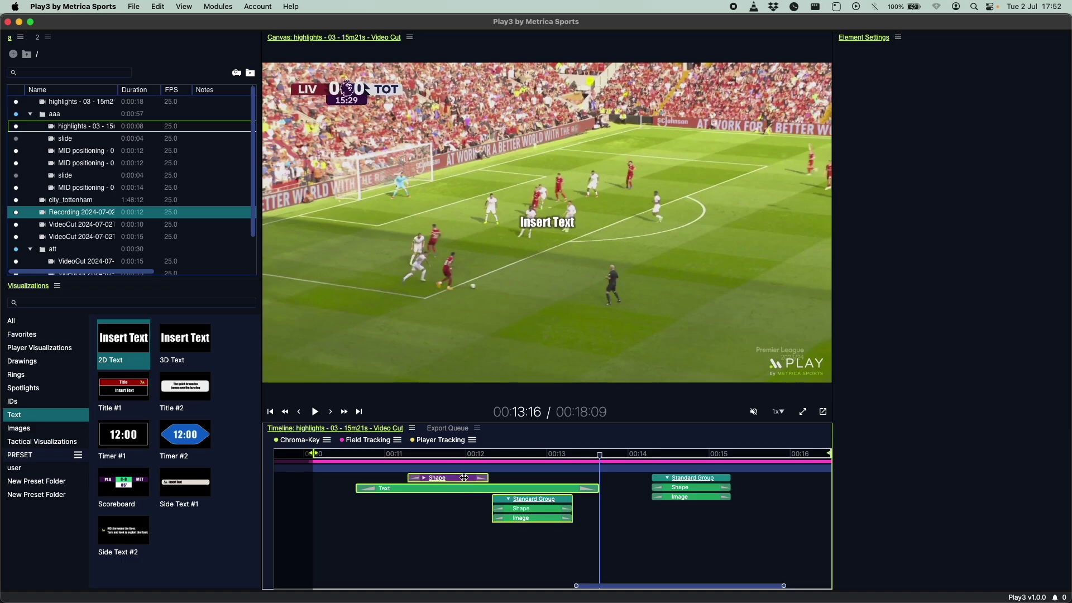
right_click(462, 478)
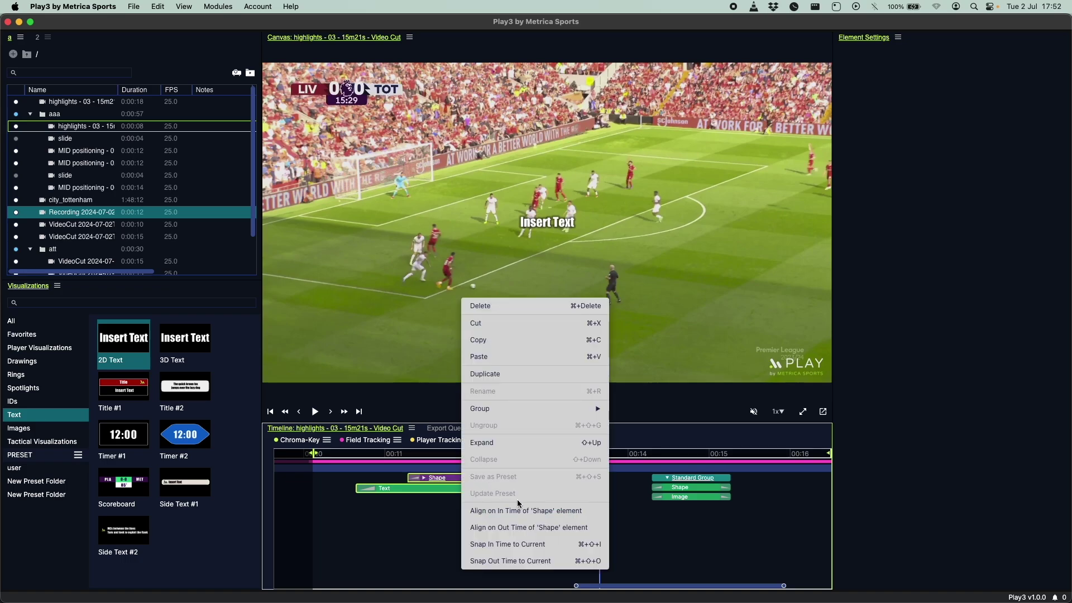
left_click(508, 563)
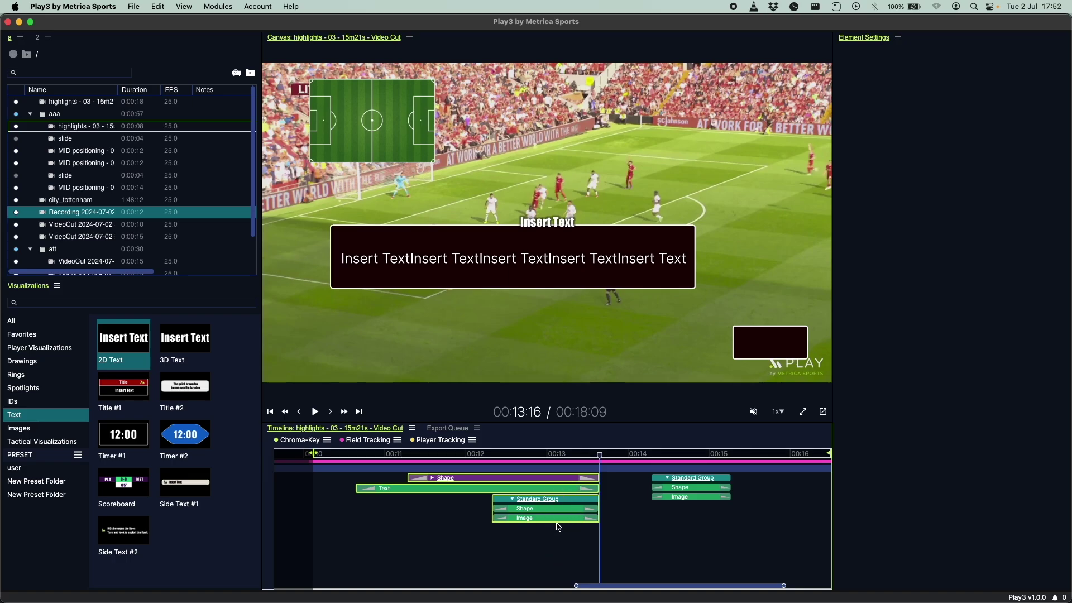
Delete all elements from the timeline
left_click(617, 511)
key("super+a")
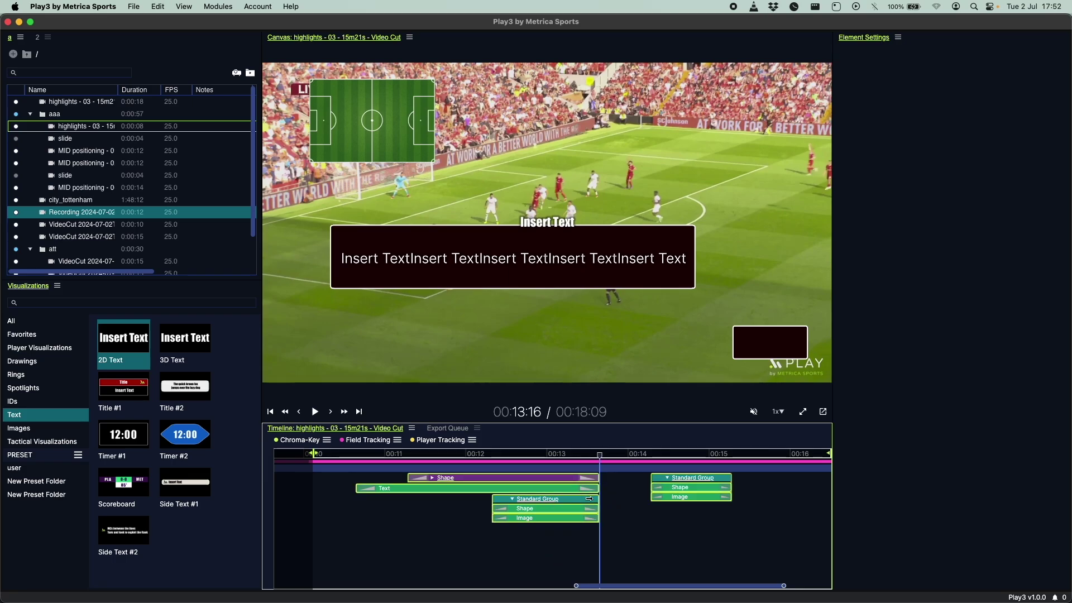
key("Delete")
Open the Chroma-Key settings and sample additional grass colors across the pitch, including the darker unmasked patches
left_click(327, 440)
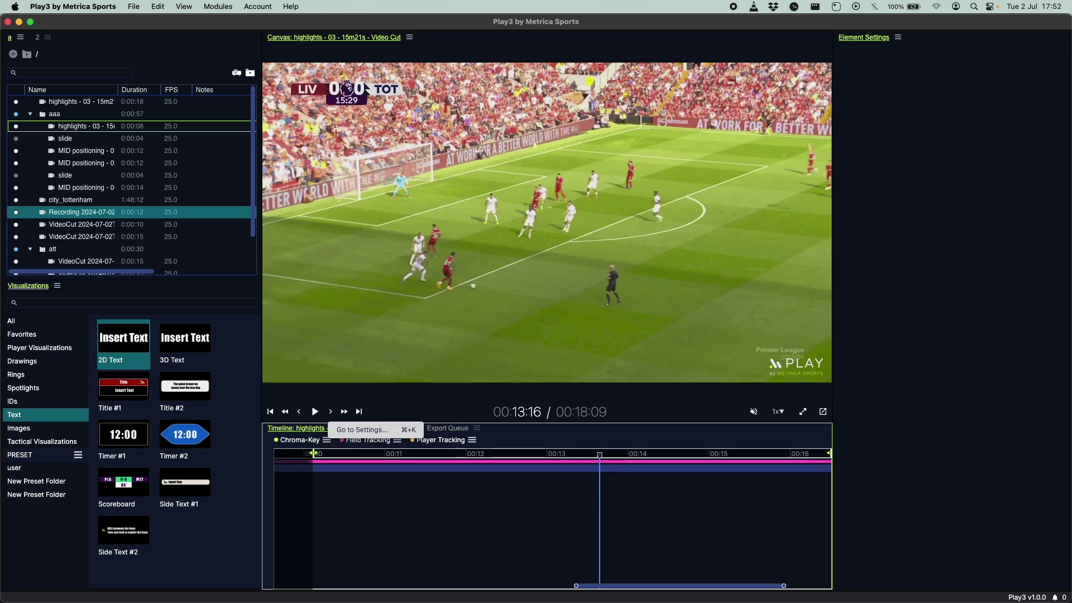
left_click(362, 431)
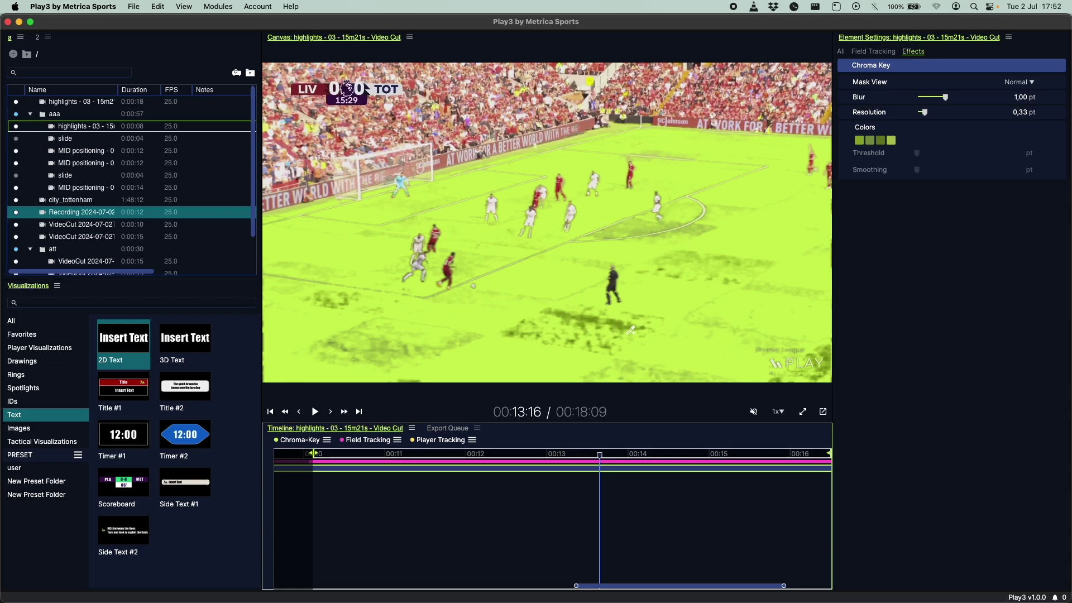
left_click(604, 316)
left_click(422, 343)
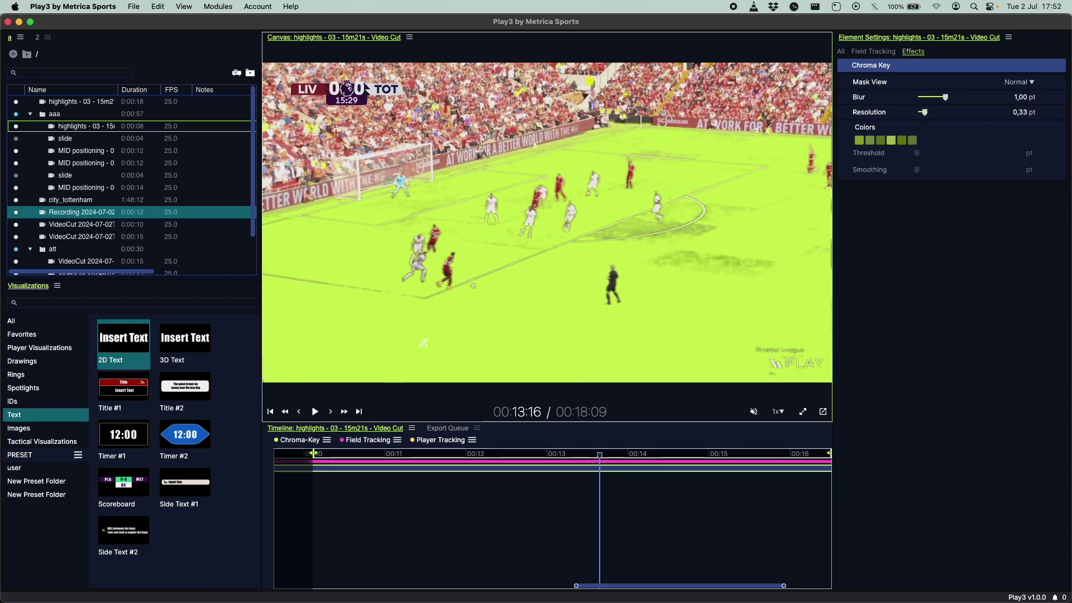
left_click(702, 226)
left_click(728, 257)
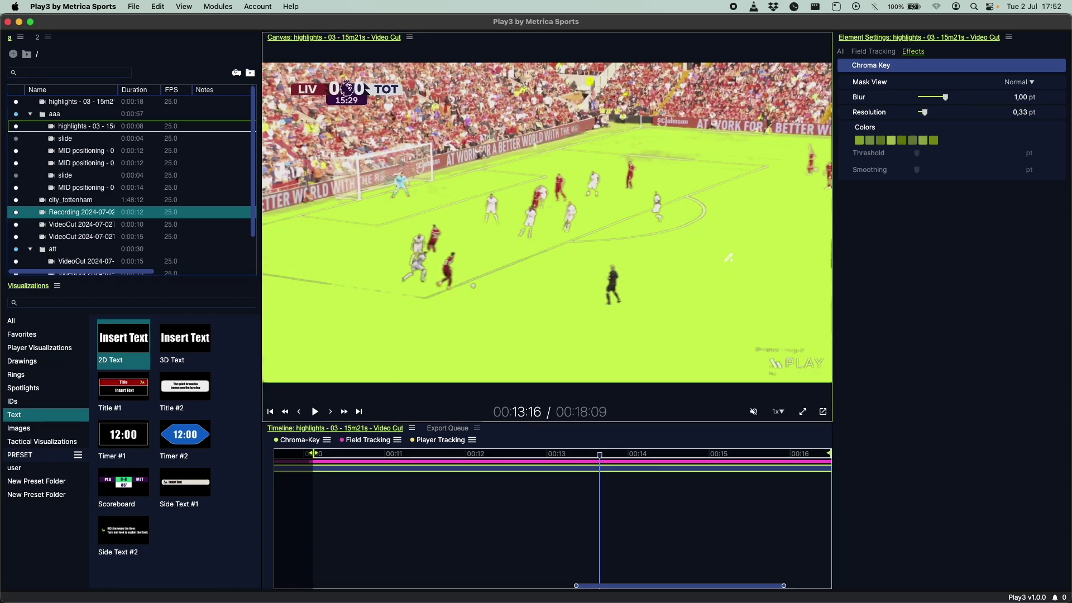
left_click(662, 149)
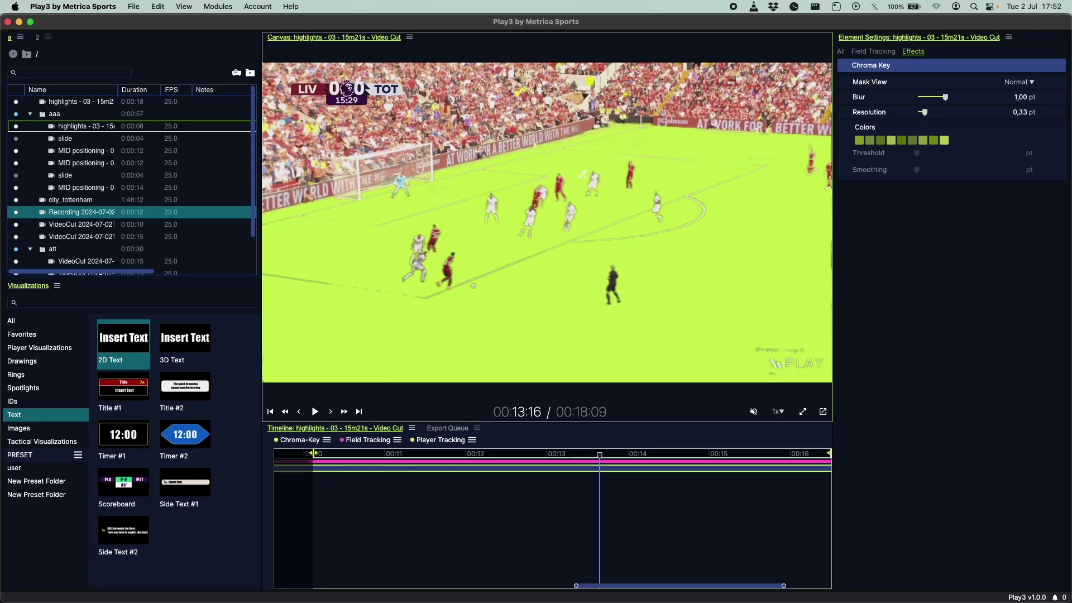
Remove two sampled colors from the chroma key, resample the grass beside the penalty arc, and leave the chroma key settings
left_click(923, 141)
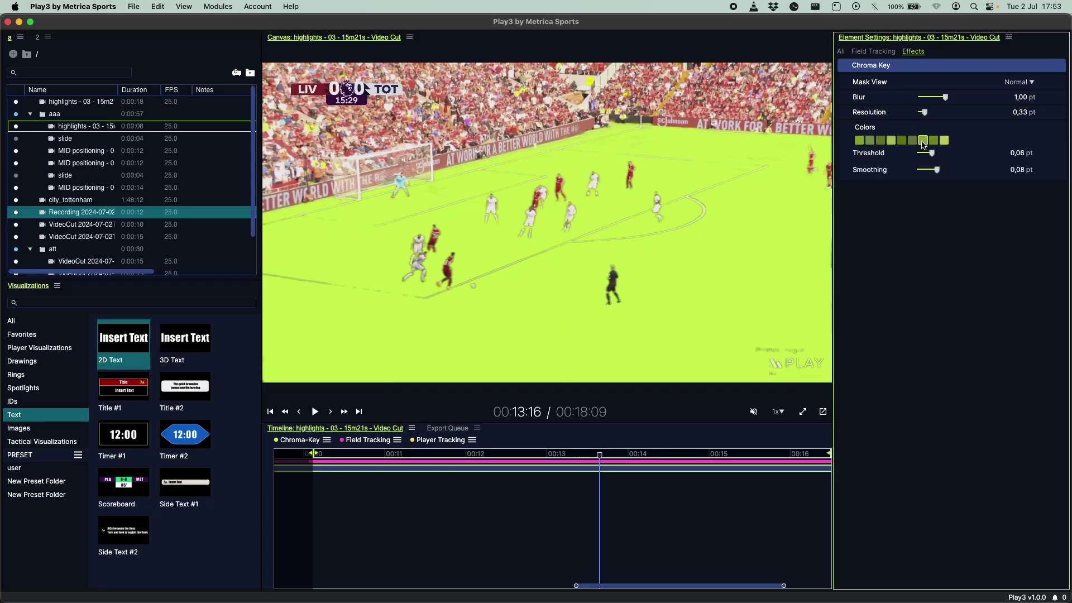
right_click(924, 143)
left_click(936, 151)
right_click(935, 145)
left_click(943, 148)
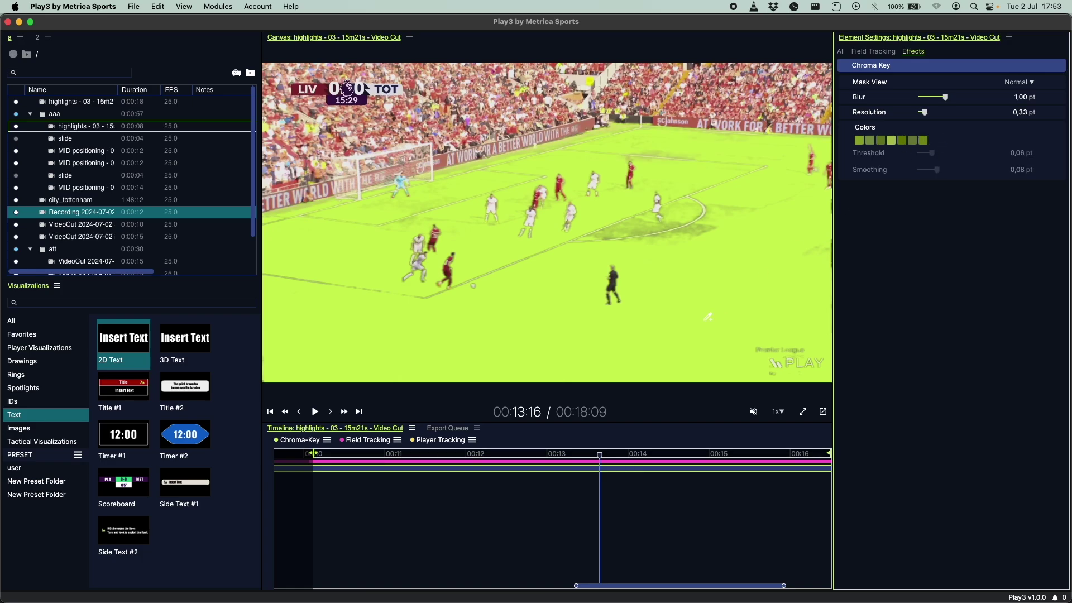
left_click(698, 232)
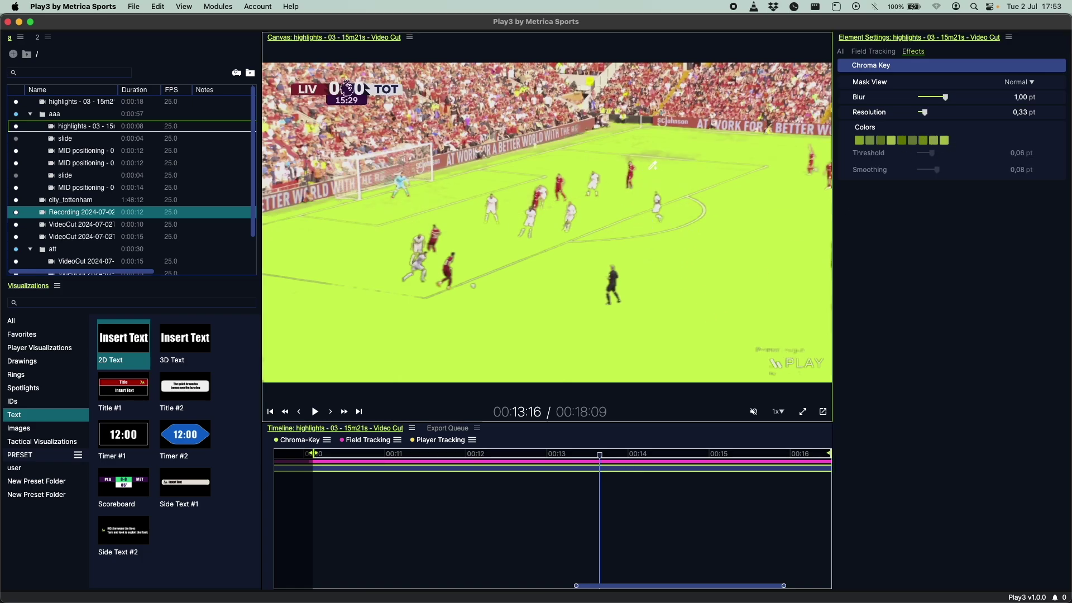
left_click(455, 524)
Add a pause at 11:02 in the timeline, extend its end slightly, and return the playhead to 11:02
left_click(390, 510)
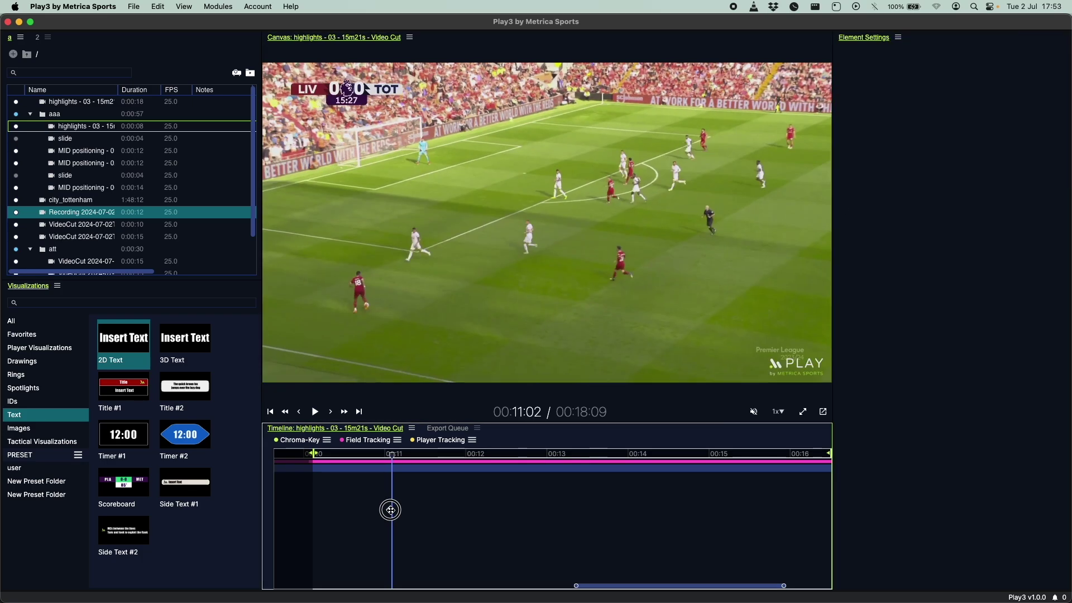
right_click(391, 510)
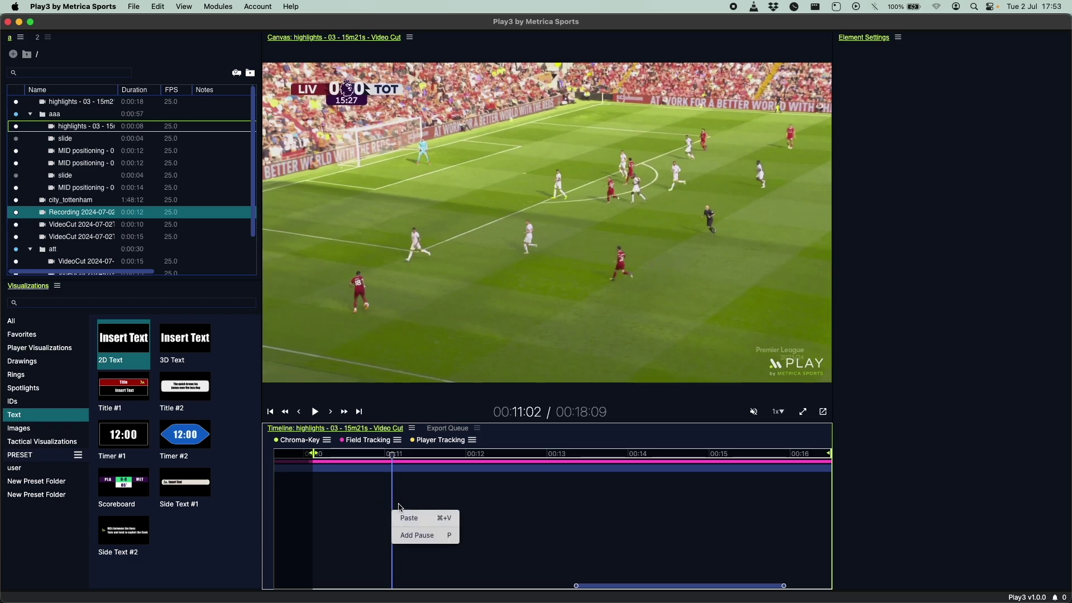
left_click(424, 537)
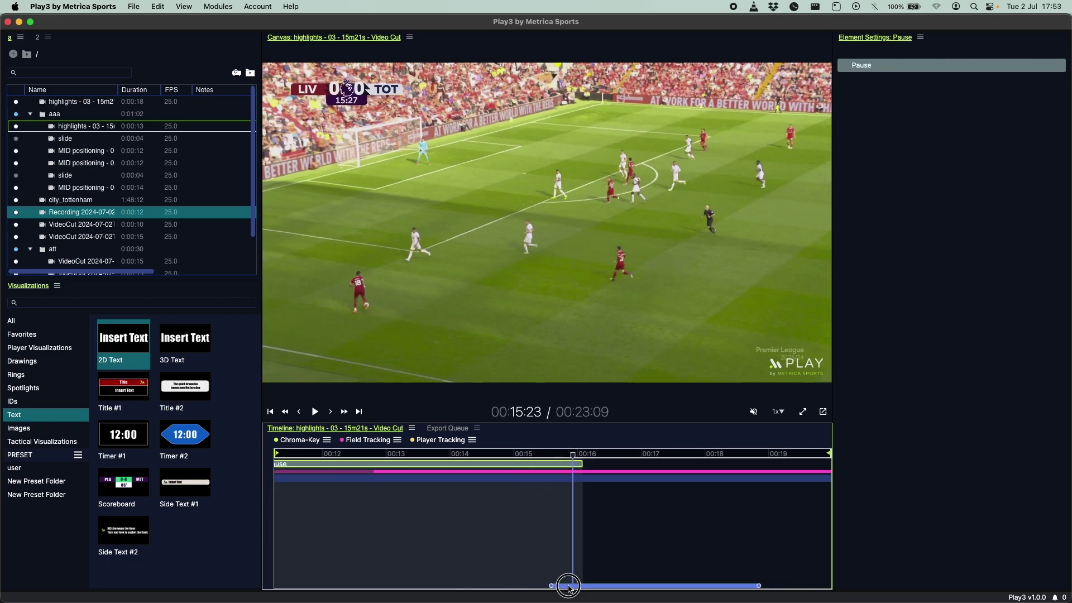
left_click_drag(567, 585, 507, 585)
mouse_move(737, 465)
left_mouse_down()
mouse_move(618, 462)
mouse_move(752, 465)
left_mouse_up()
left_click_drag(570, 508, 536, 512)
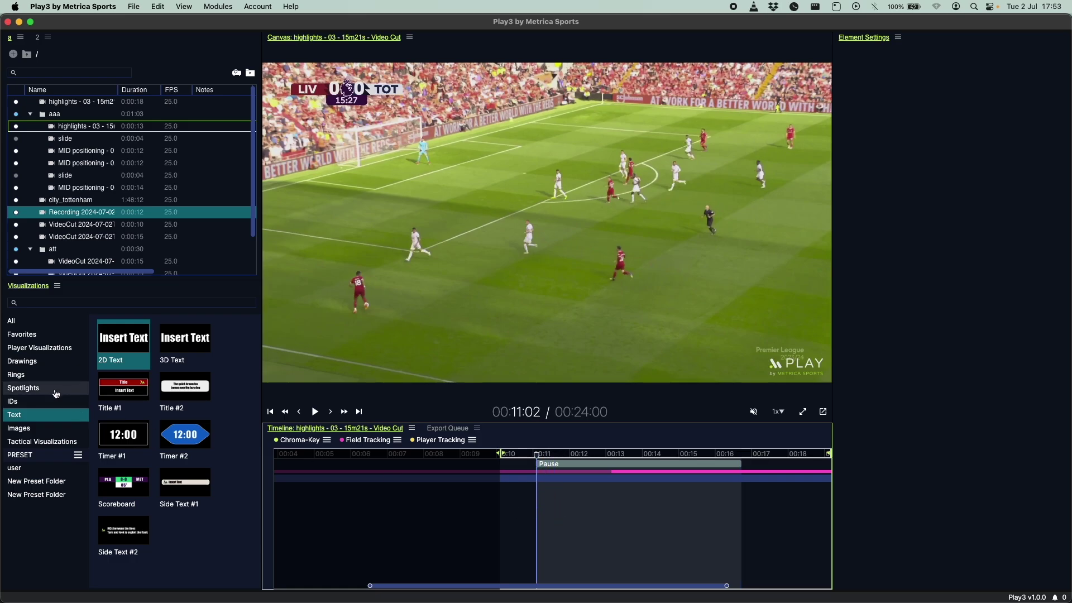
Add an Arrow #1 drawing at the start of the pause, running from the nearest red player toward the two closest white players
left_click(22, 364)
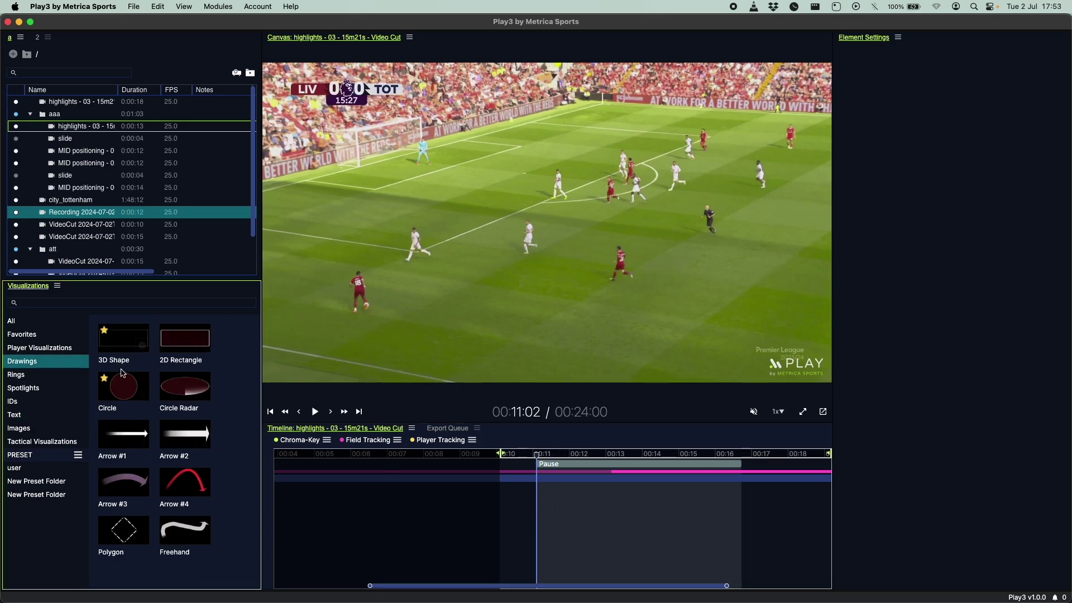
left_click(140, 442)
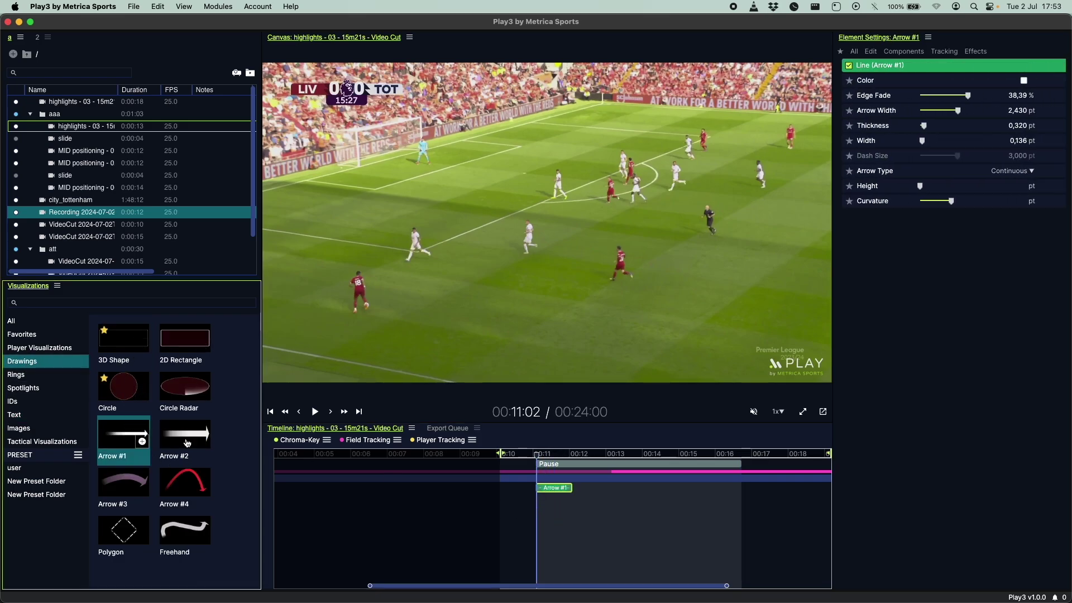
left_click_drag(370, 306, 493, 241)
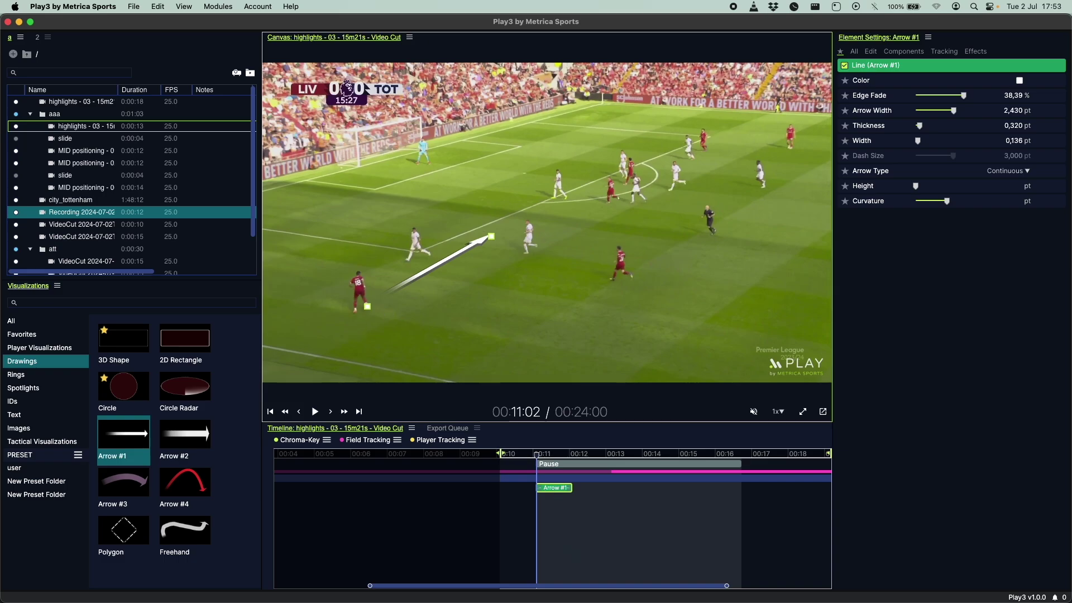
left_click(569, 544)
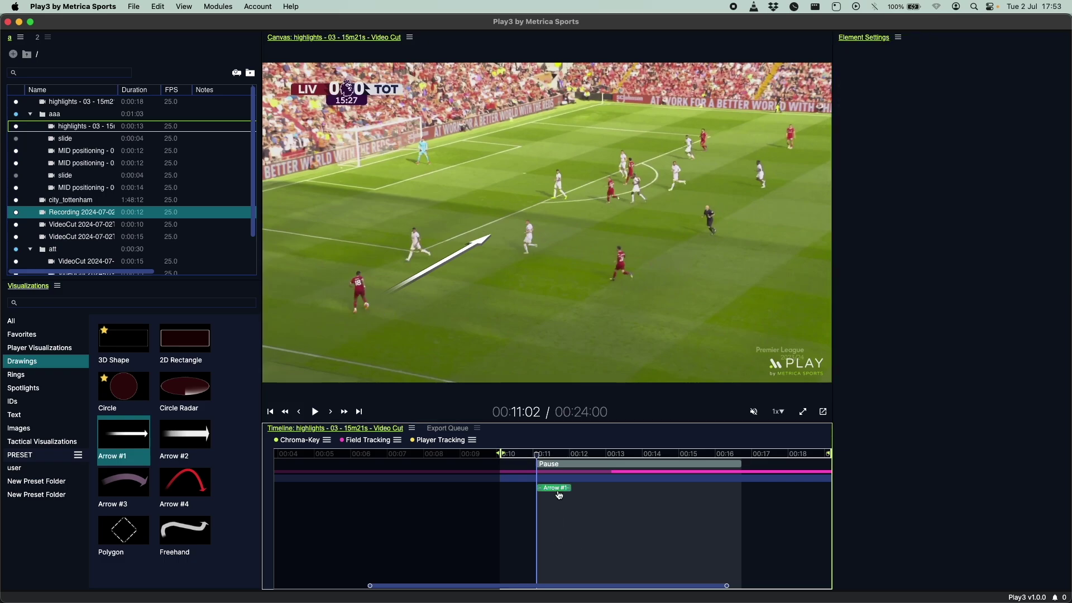
Copy the arrow, paste it at 11:19, and reposition it to run from the second red player past the white defender
left_click(559, 494)
left_click(564, 505)
left_click(561, 504)
key("super+v")
mouse_move(480, 247)
left_mouse_down()
mouse_move(506, 262)
mouse_move(540, 254)
mouse_move(478, 236)
left_mouse_up()
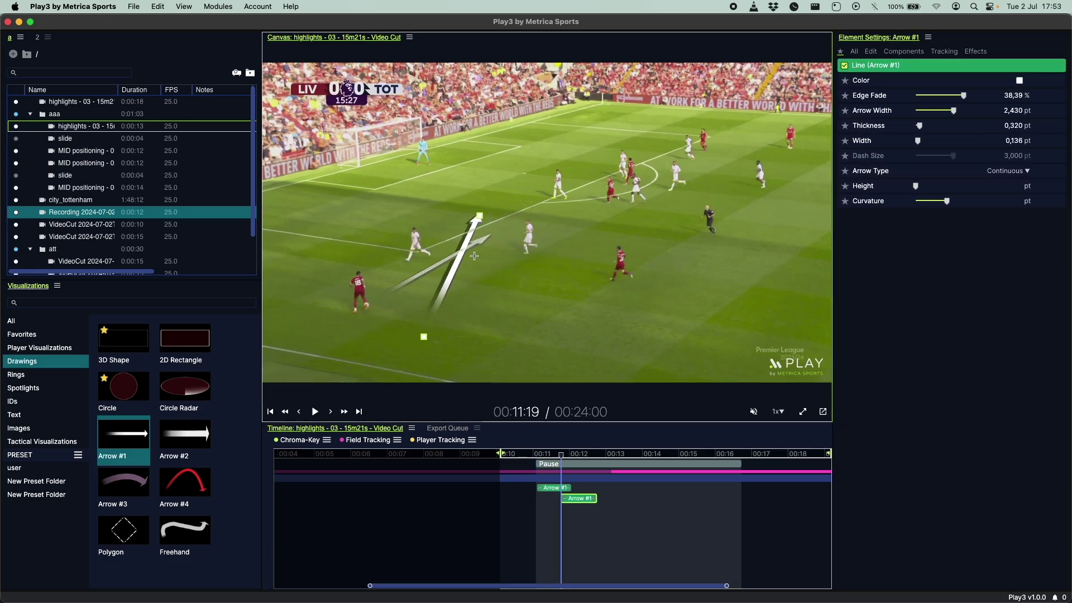
left_click_drag(424, 338, 610, 282)
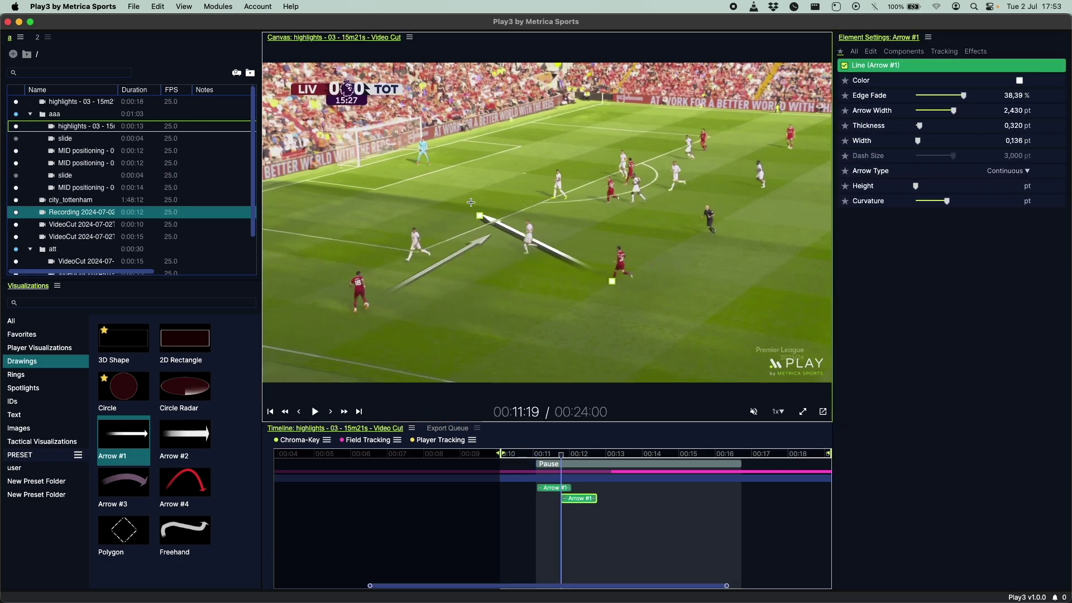
left_click_drag(482, 213, 438, 221)
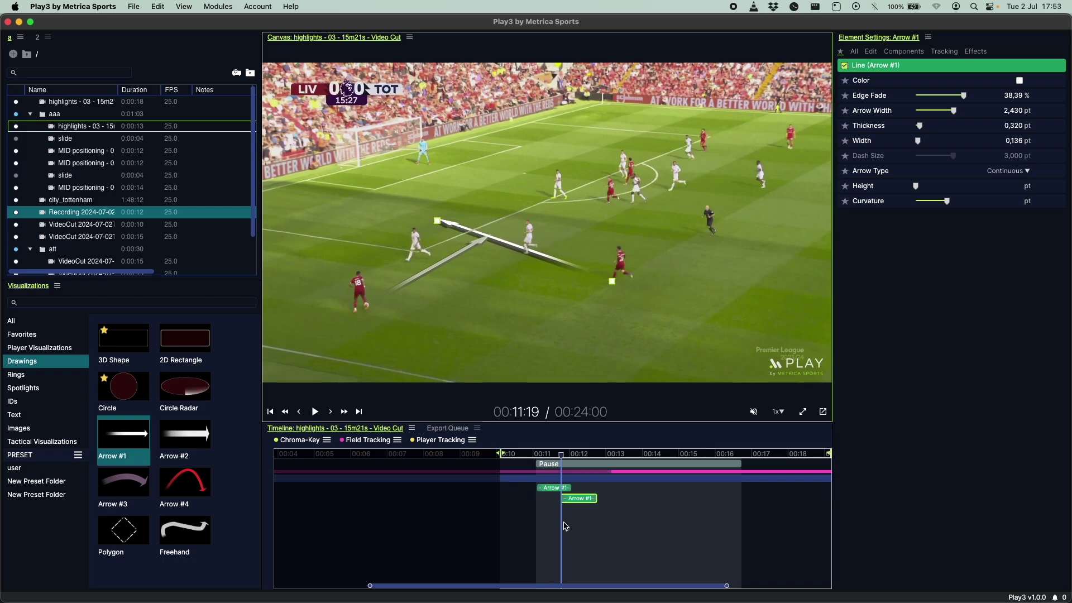
Add a Circle at 11:19 covering the space around the second arrow's tip, and shorten the first arrow to end below it
left_click(123, 386)
left_click_drag(353, 205, 418, 295)
left_click_drag(356, 236, 366, 215)
left_click_drag(475, 250, 442, 261)
left_click(574, 541)
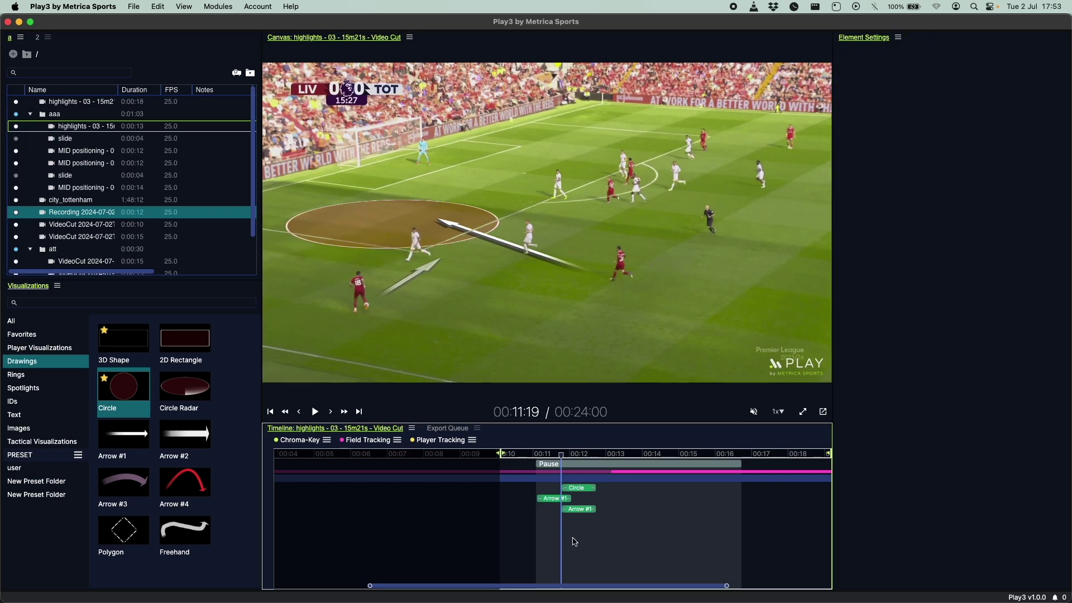
Stagger the drawings in the timeline: shift the second arrow slightly earlier and move the circle to start at 12:01
scroll(558, 512, "up", 3)
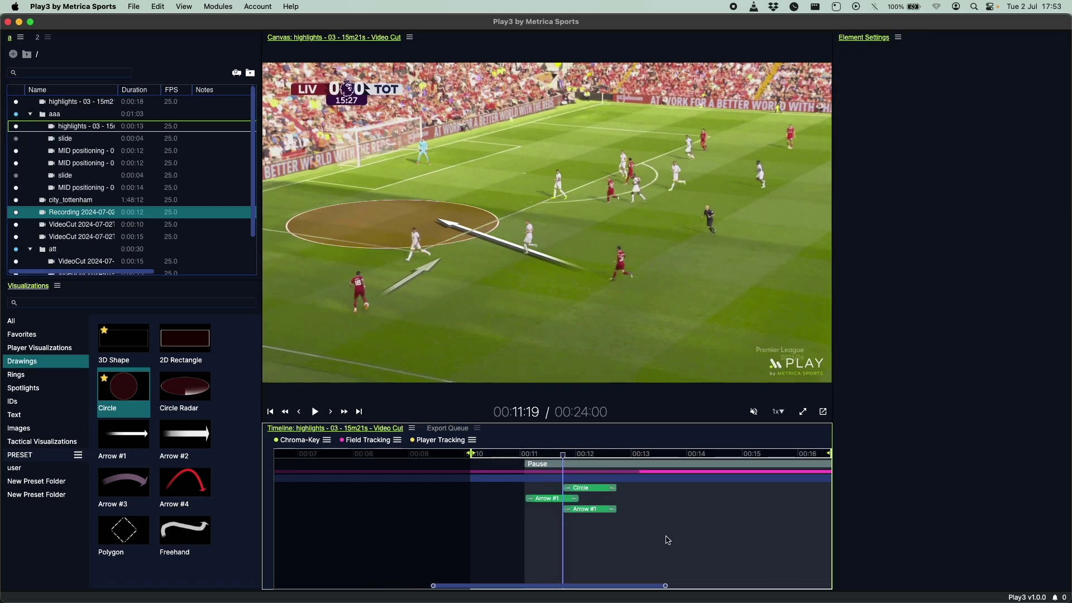
scroll(666, 541, "left", 1)
scroll(667, 541, "right", 2)
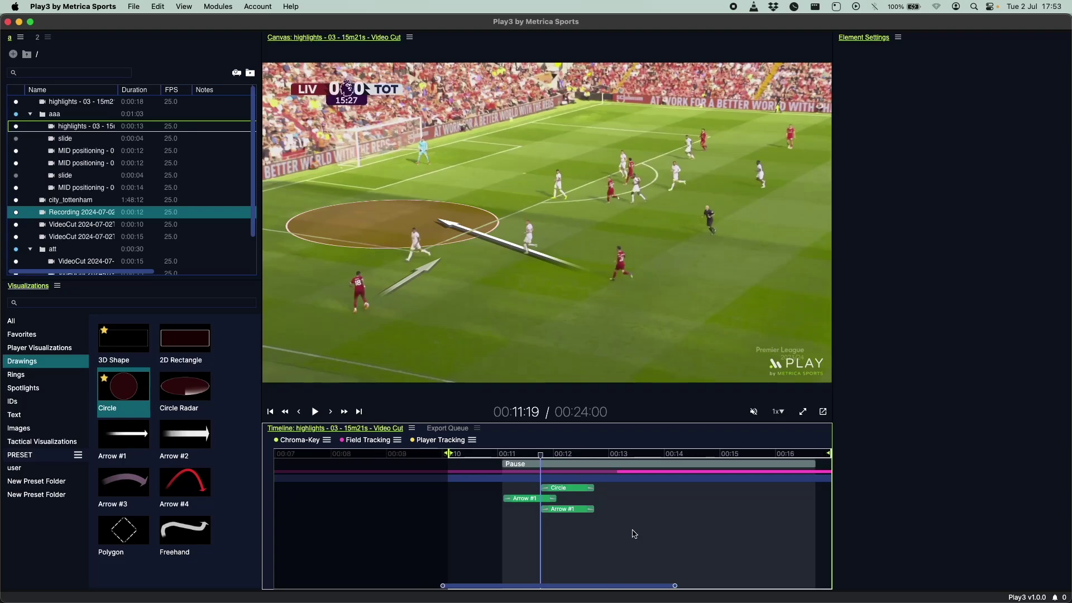
left_click(528, 498)
double_click(528, 498)
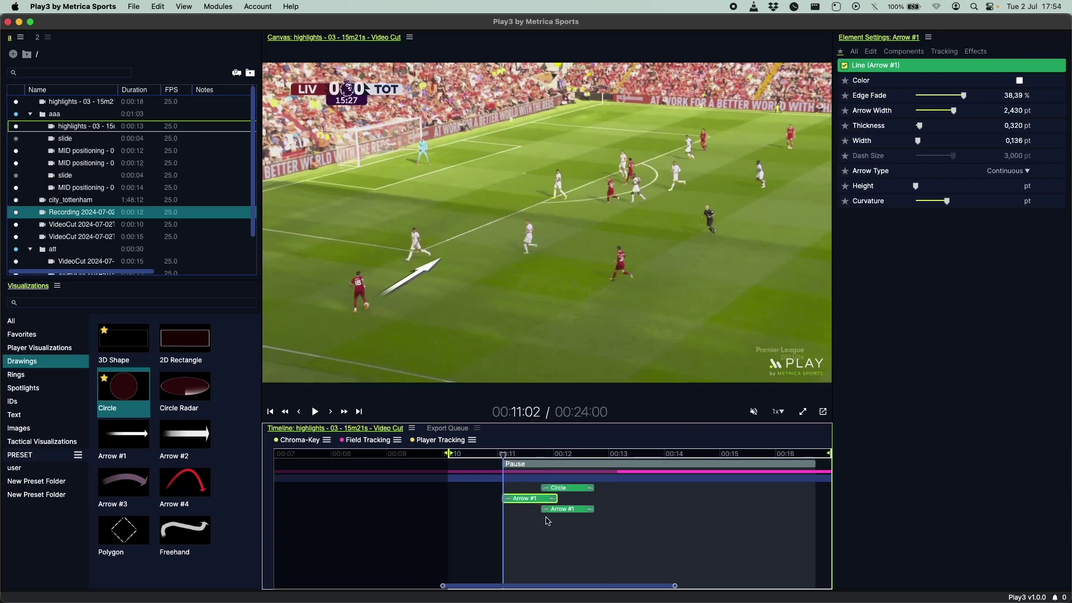
left_click_drag(571, 514, 584, 491)
left_click(567, 490)
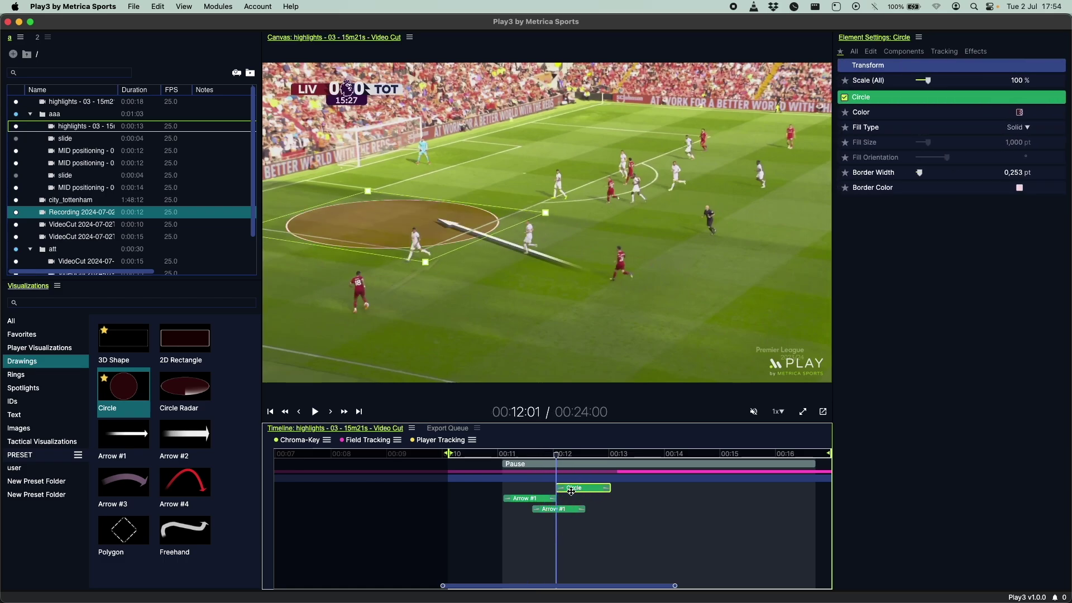
left_click(569, 531)
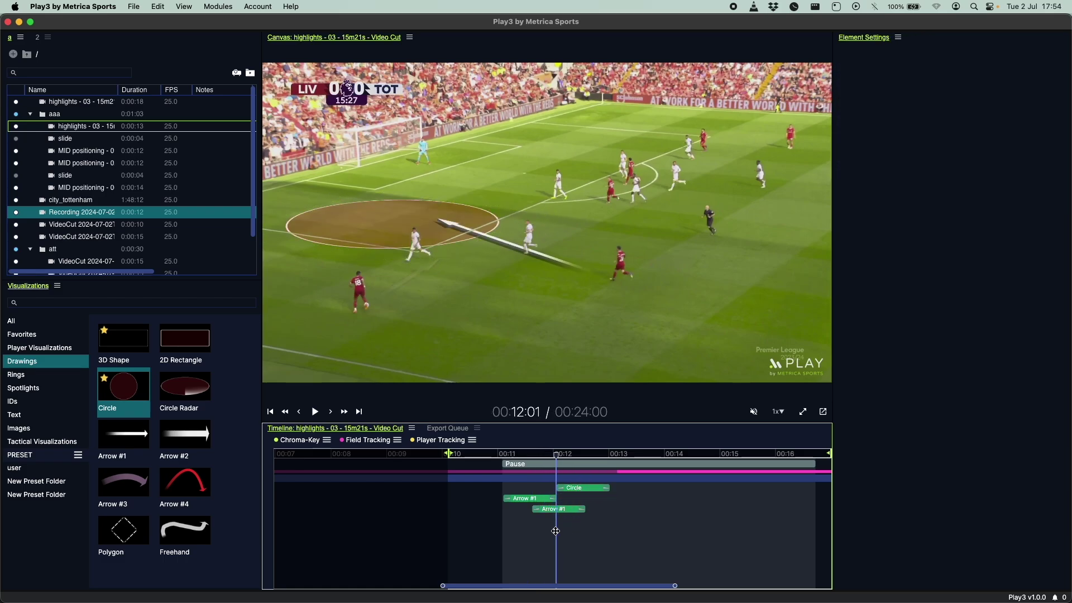
Extend both arrows and the circle together by snapping their out times to 16:02
left_click_drag(556, 531, 780, 517)
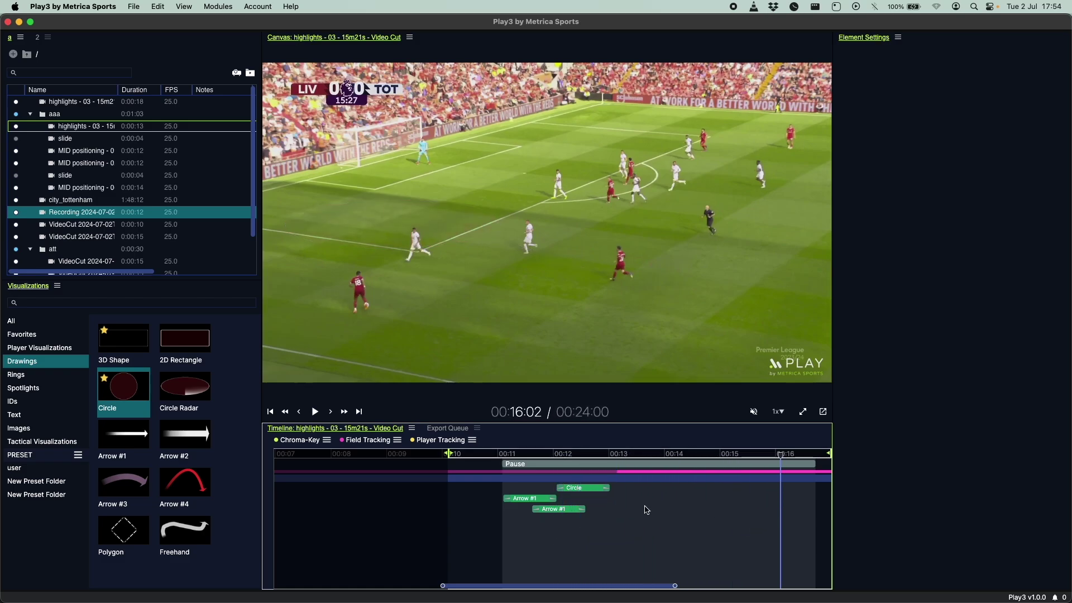
left_click(571, 509)
left_click(542, 502, "shift")
left_click(579, 490, "shift")
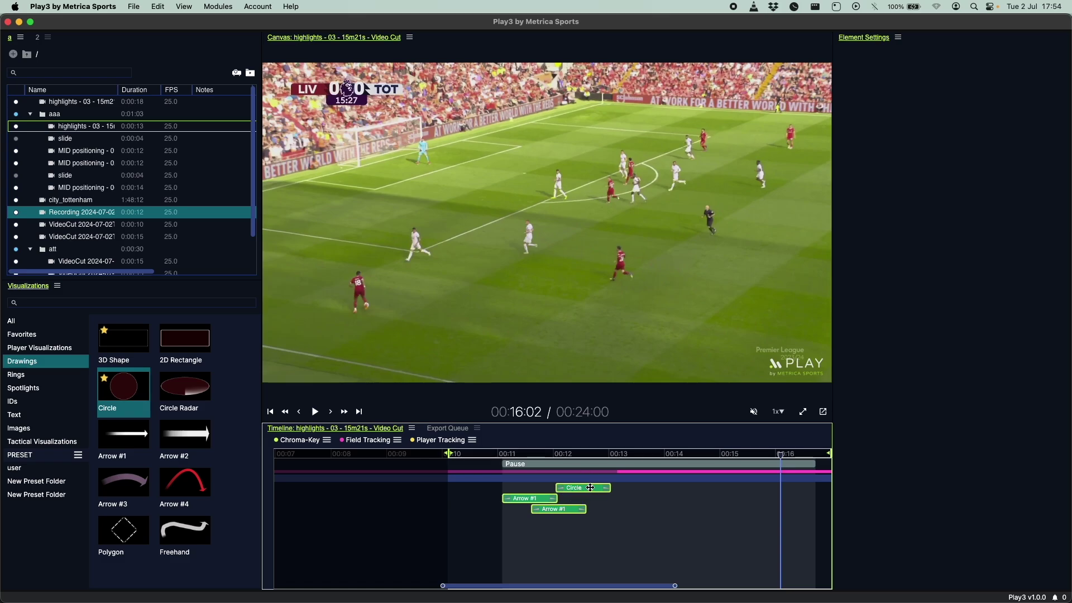
right_click(590, 487)
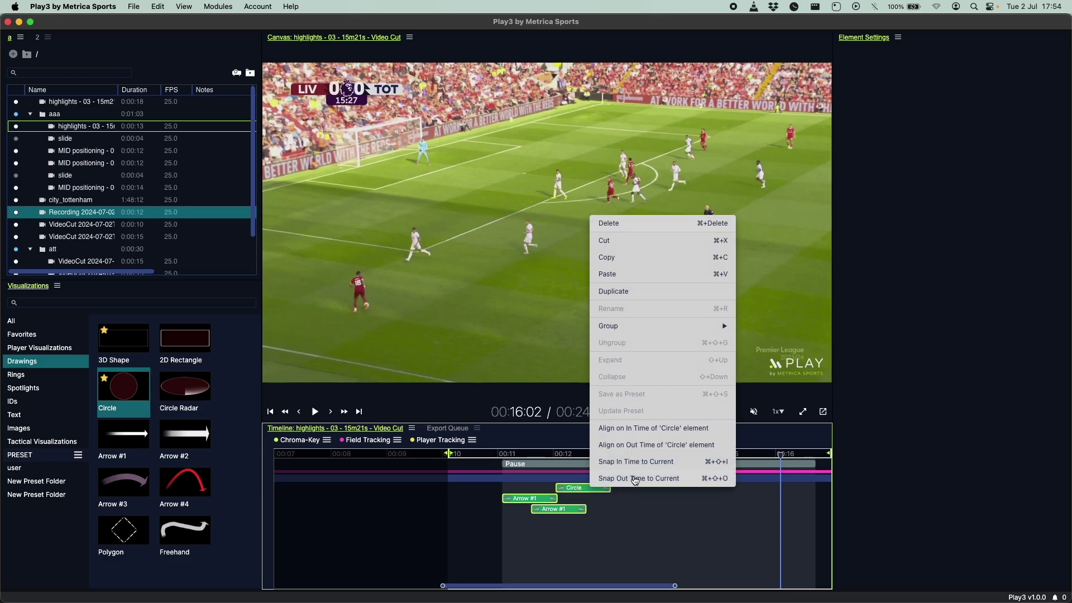
left_click(693, 483)
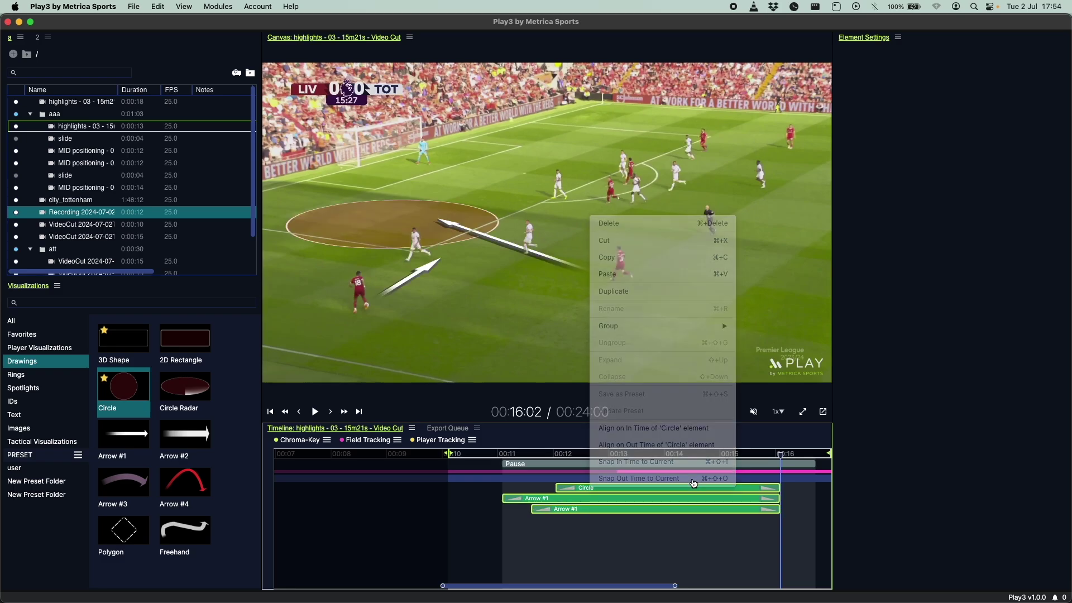
Play the clip from the start of the pause to review the staggered drawings
left_click(764, 537)
left_click(504, 534)
key("space")
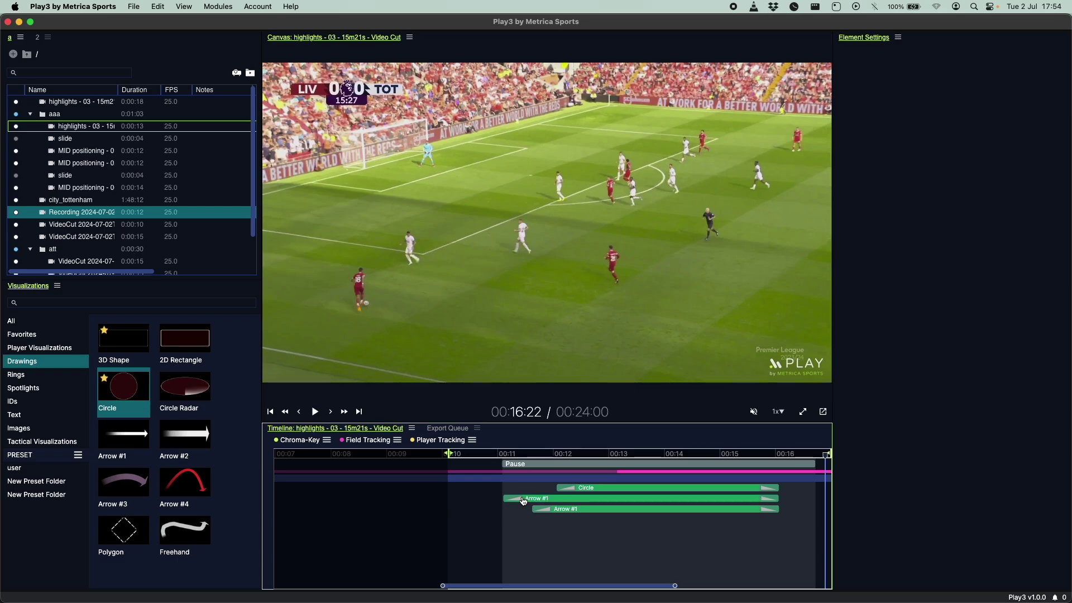
Snap the out times of the pause, both arrows and the circle to 14:12
left_click(555, 537)
left_click(692, 537)
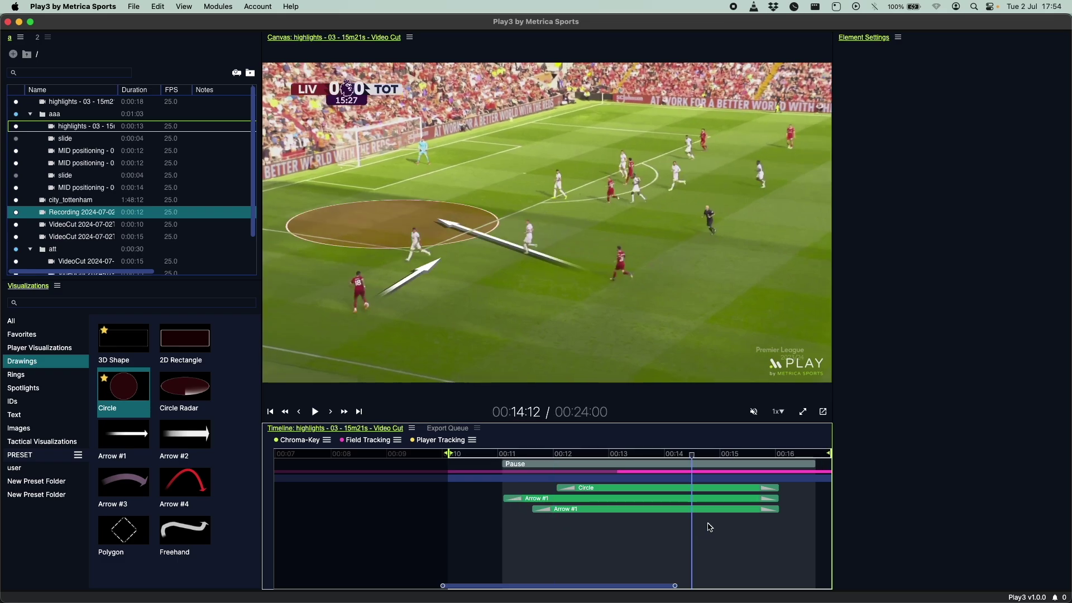
key("super+a")
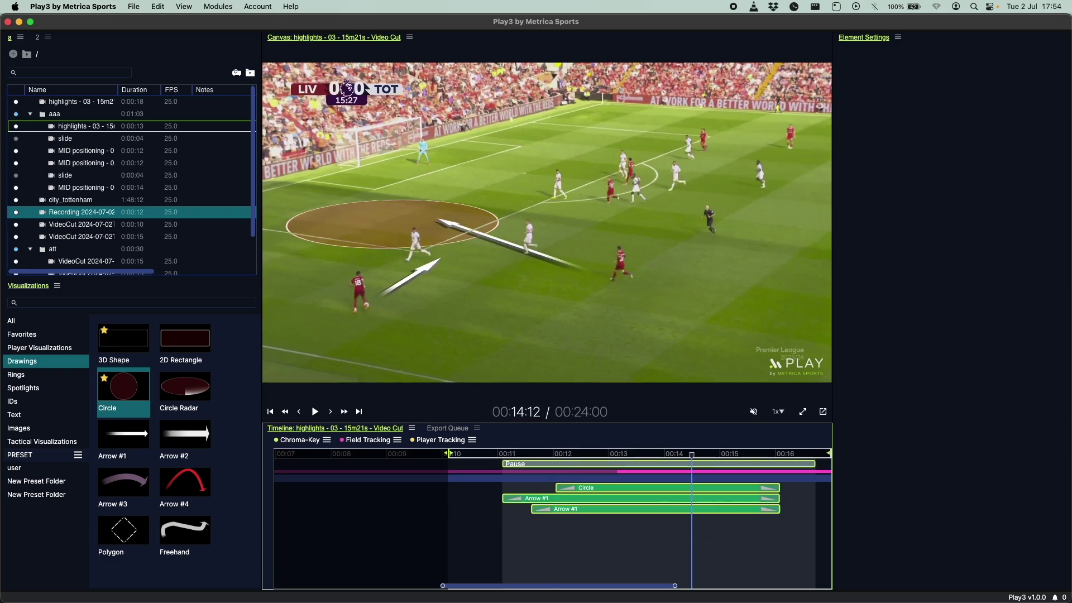
right_click(716, 508)
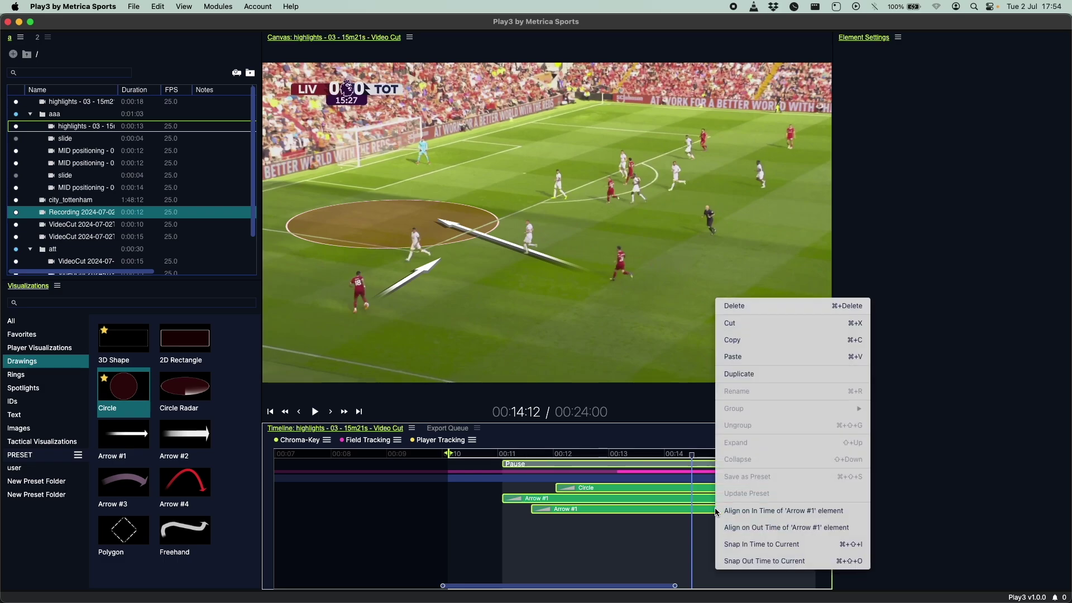
left_click(781, 560)
Shorten the pause, both arrows and the circle together by snapping their out times to 13:15
left_click(720, 542)
left_click(731, 507)
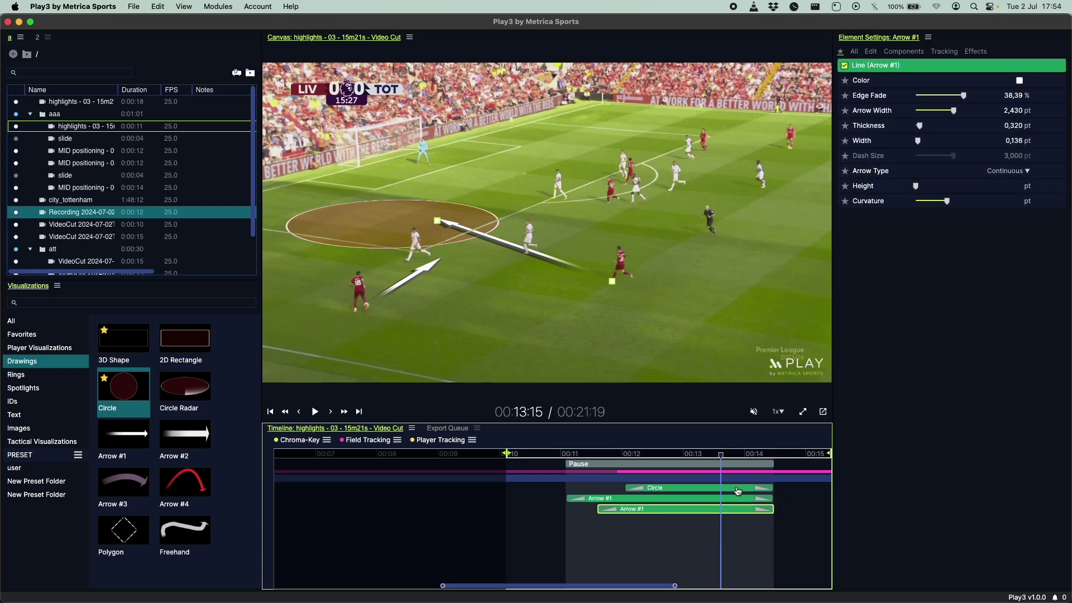
left_click(742, 464, "shift")
left_click(741, 490, "shift")
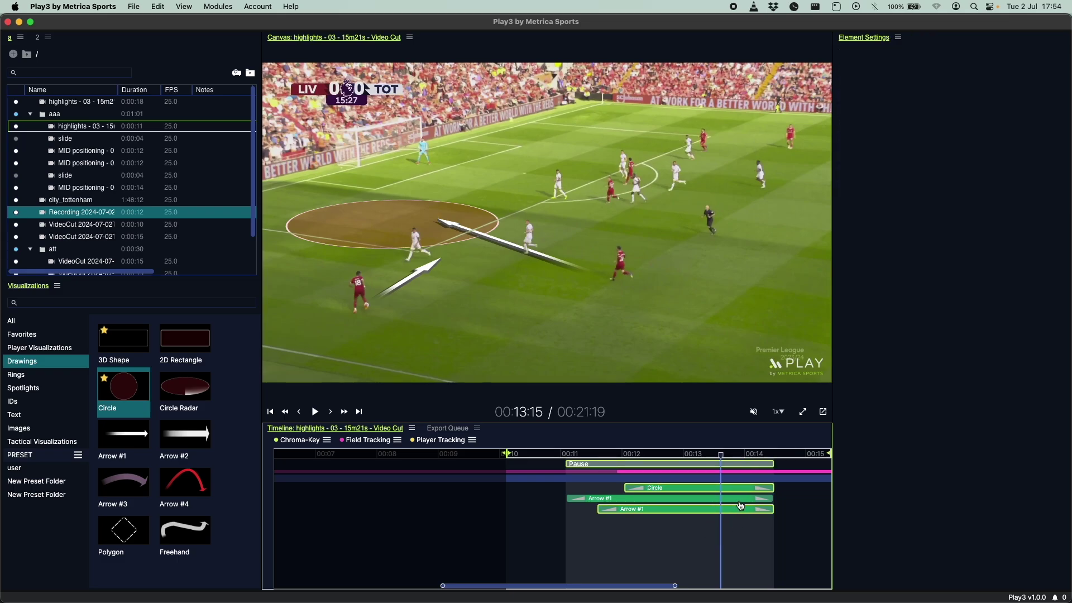
left_click(739, 501, "shift")
right_click(737, 464)
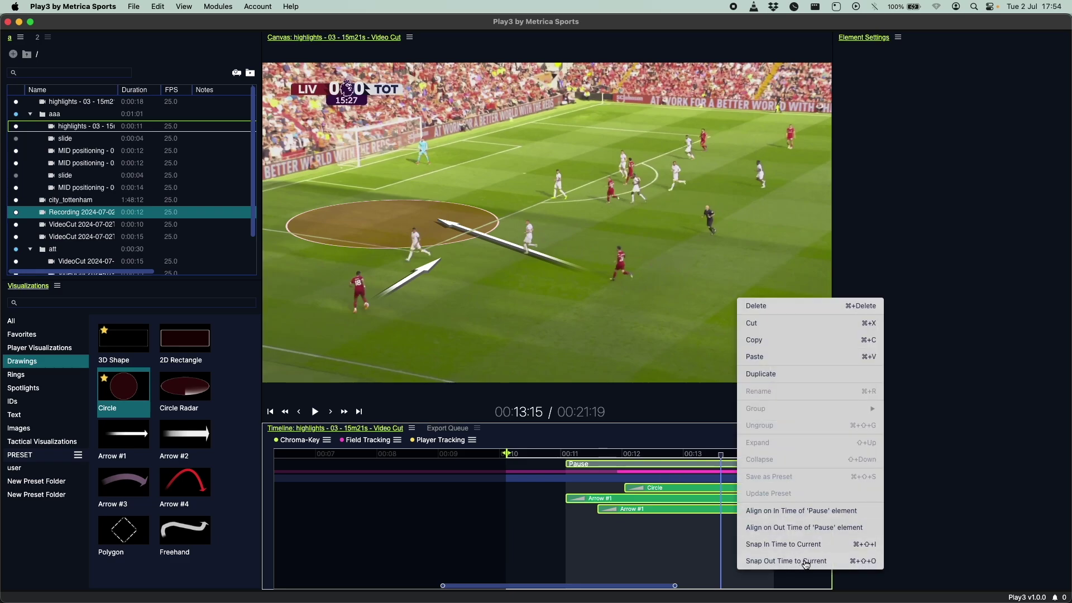
left_click(723, 494)
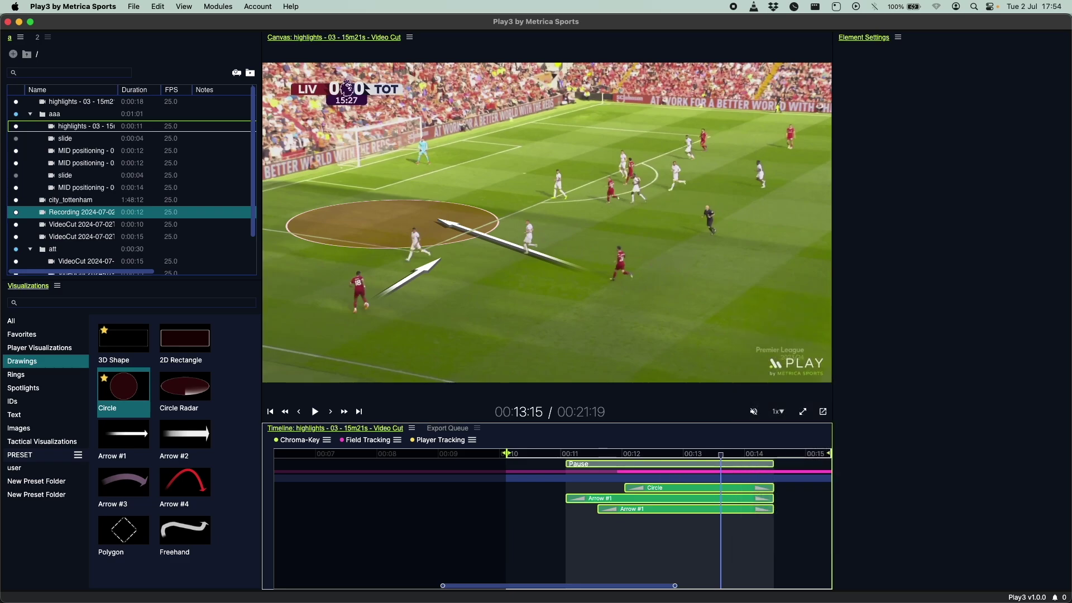
right_click(731, 497)
left_click(764, 491)
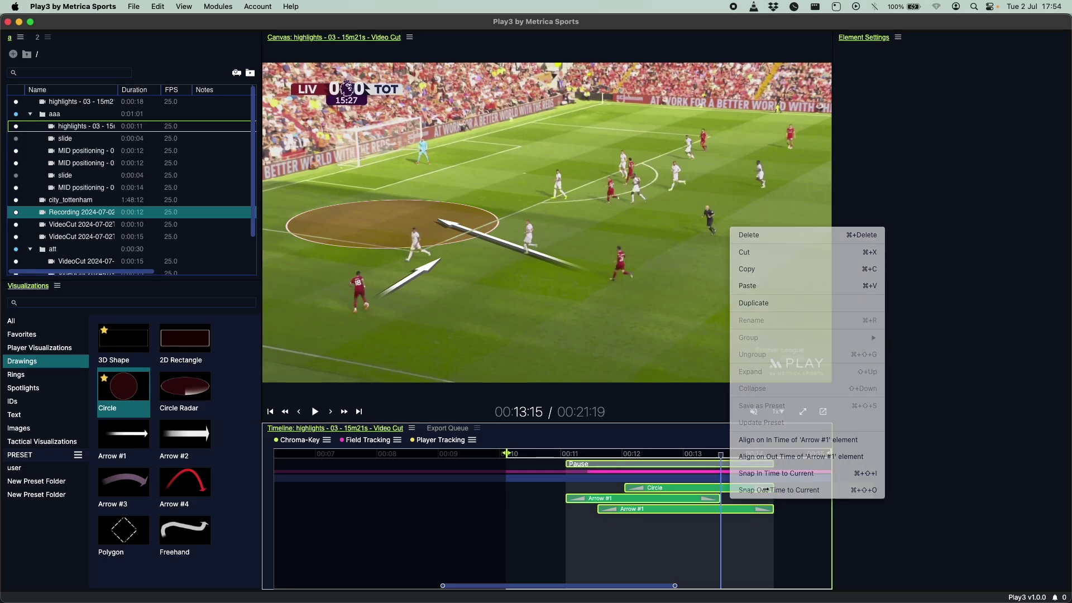
left_click(737, 545)
Delete the second arrow from the timeline and undo the deletion
left_click(782, 539)
left_click(736, 540)
left_click(724, 540)
left_click(688, 509)
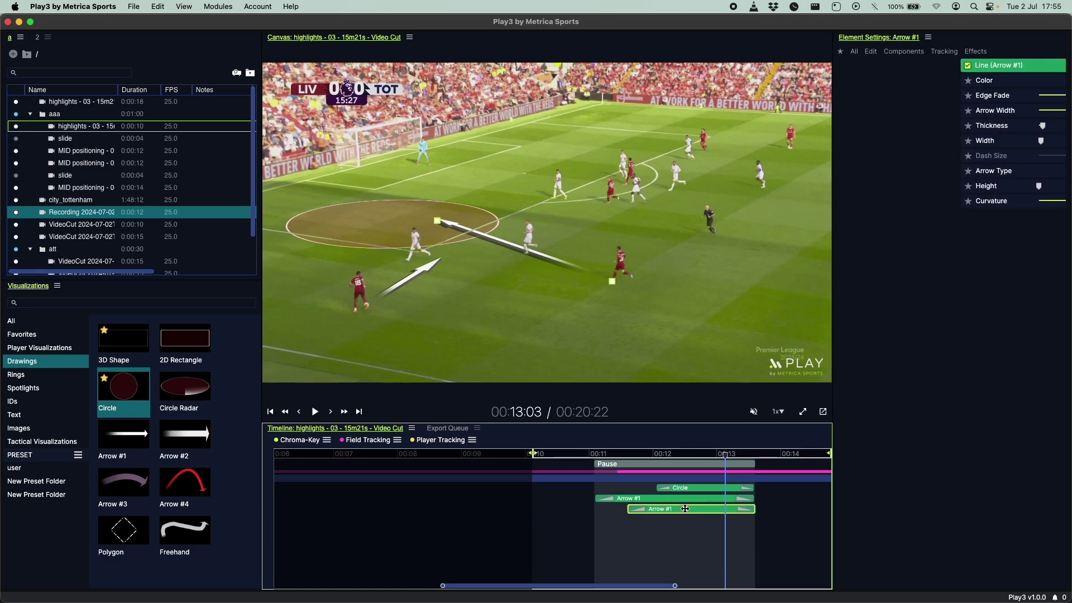
key("Delete")
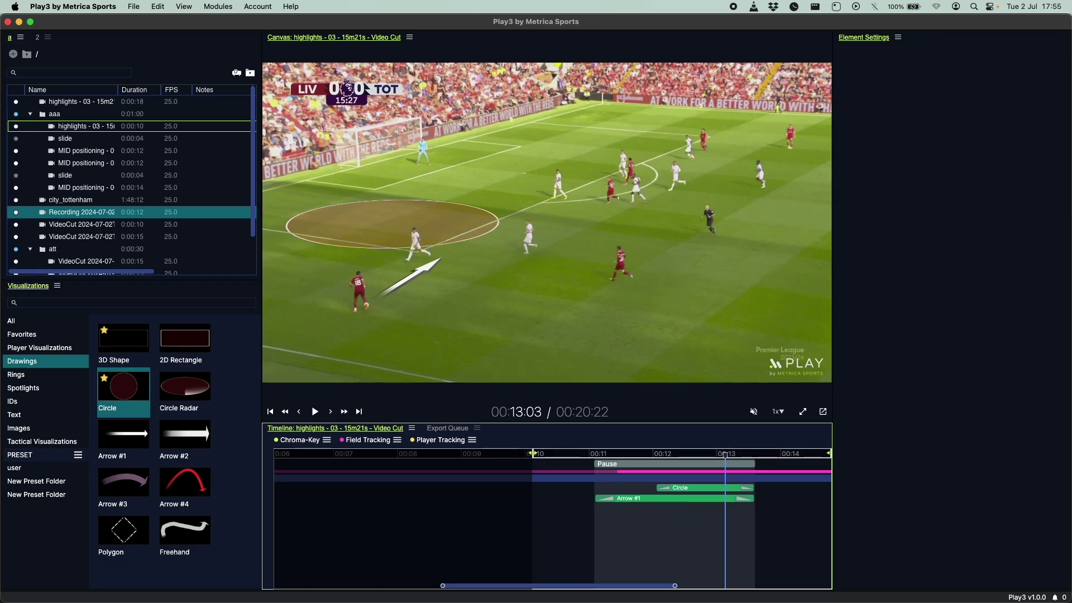
key("super+z")
Group the circle and both arrows as a standard group without a parent
left_click(686, 507)
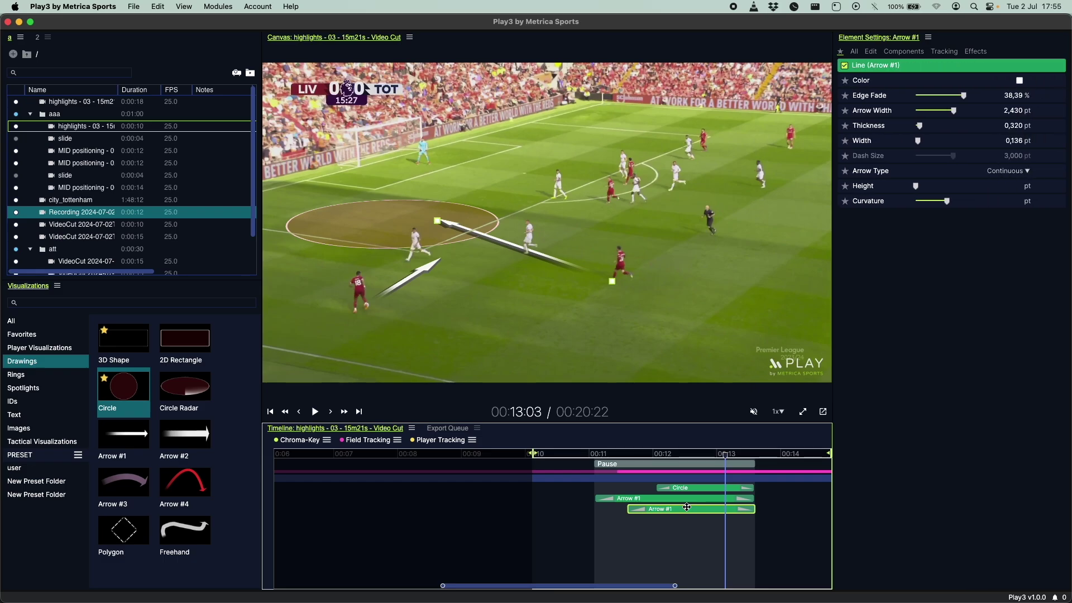
key("super+a")
right_click(694, 483)
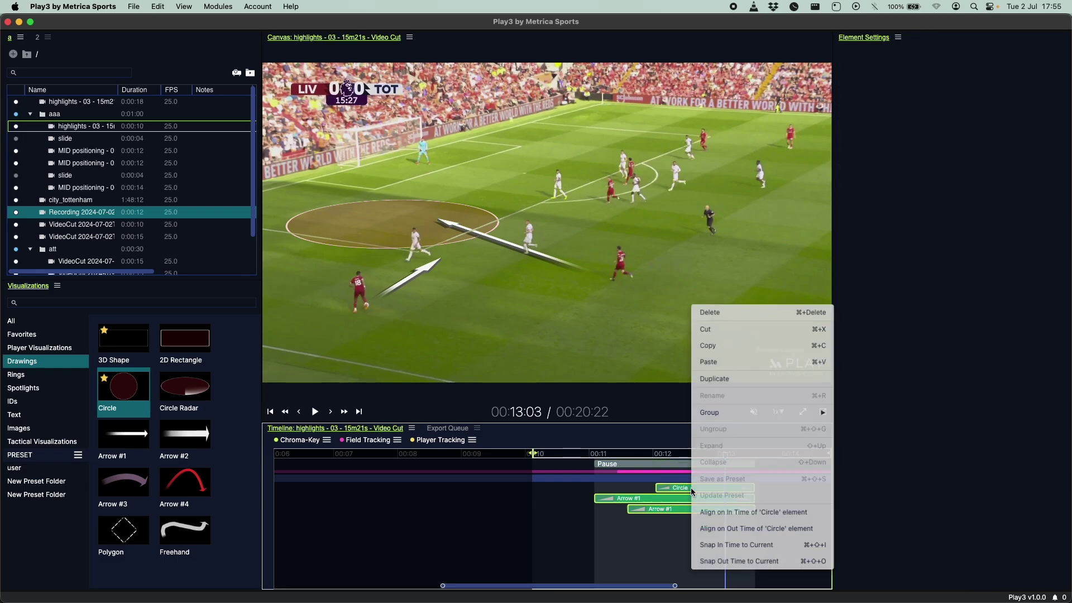
mouse_move(730, 408)
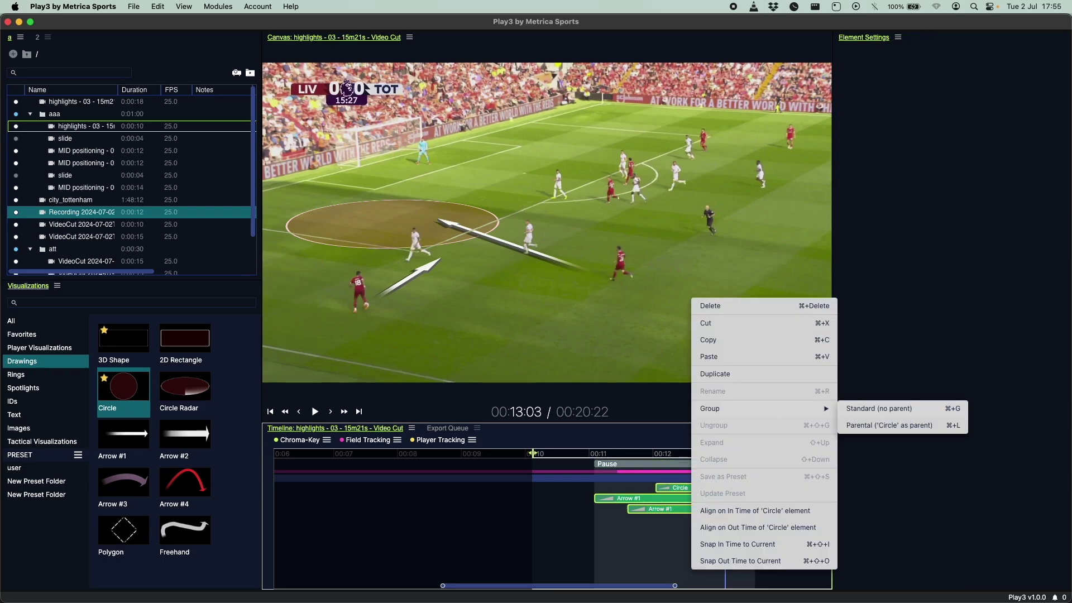
left_click(888, 409)
left_click(609, 350)
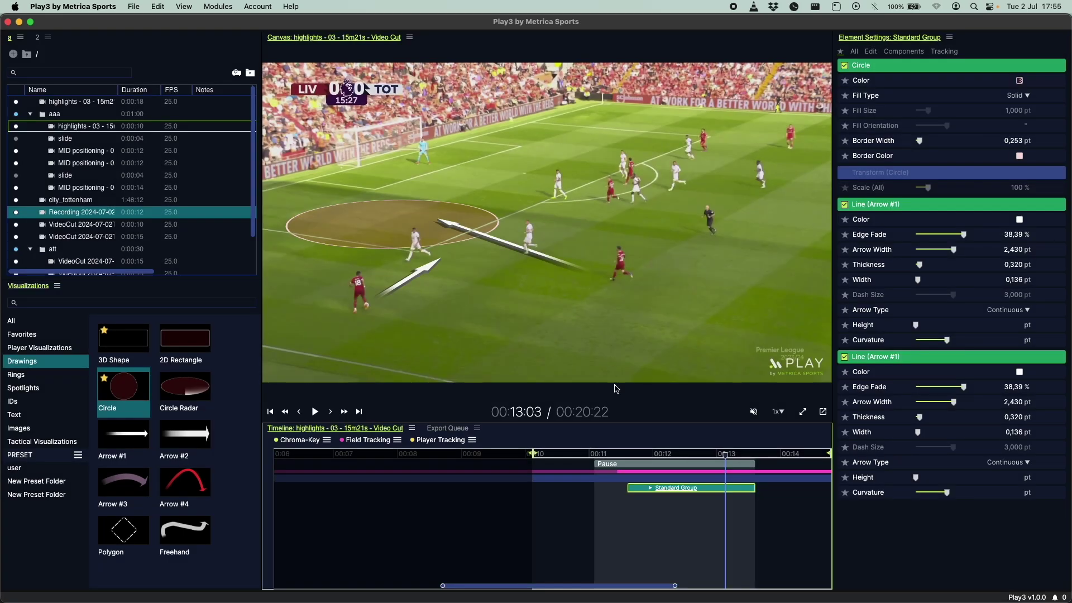
Expand the new group in the timeline and examine how its circle and arrow elements span the pause
scroll(656, 510, "up", 3)
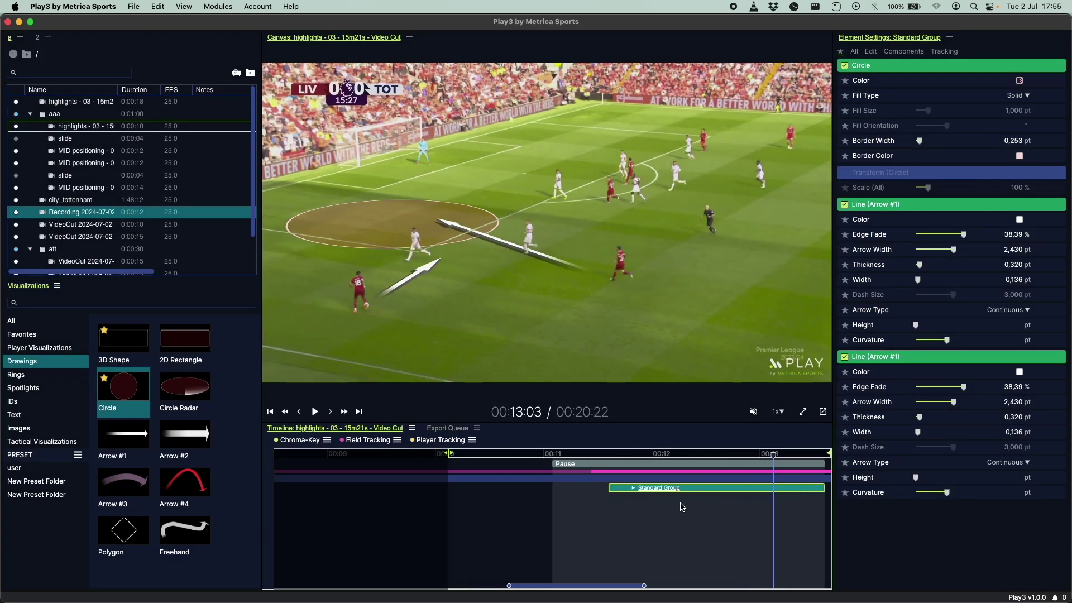
left_click(652, 487)
scroll(638, 508, "up", 4)
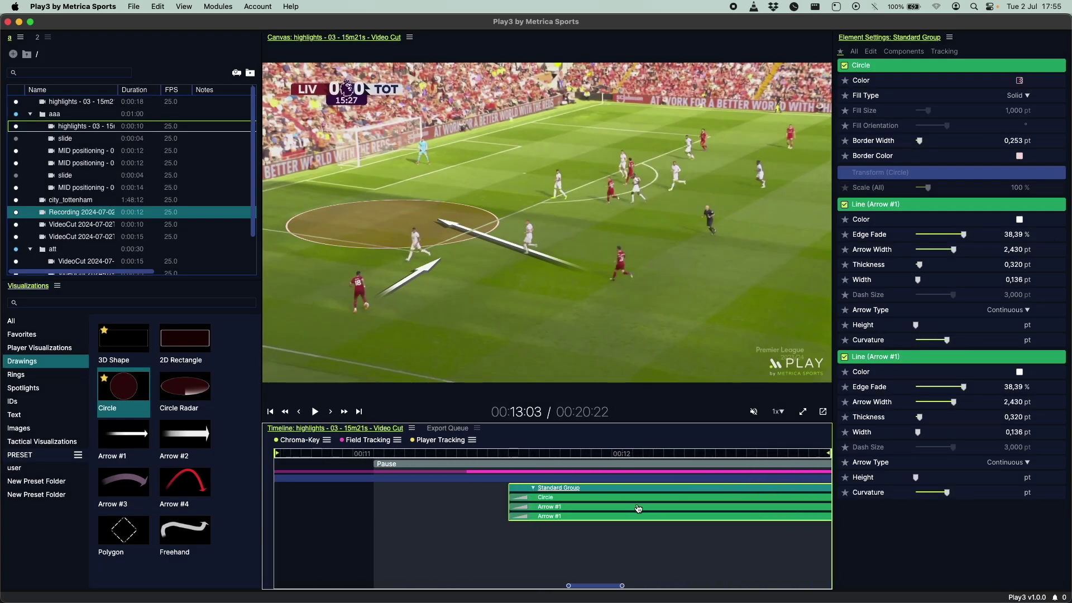
scroll(638, 508, "down", 2)
scroll(638, 508, "right", 5)
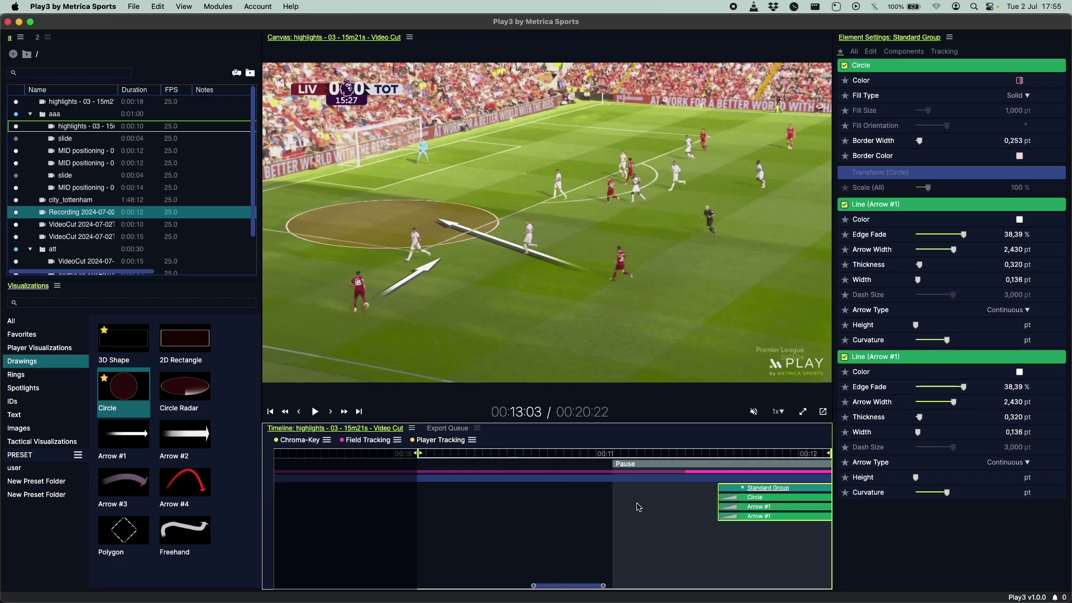
scroll(631, 512, "right", 5)
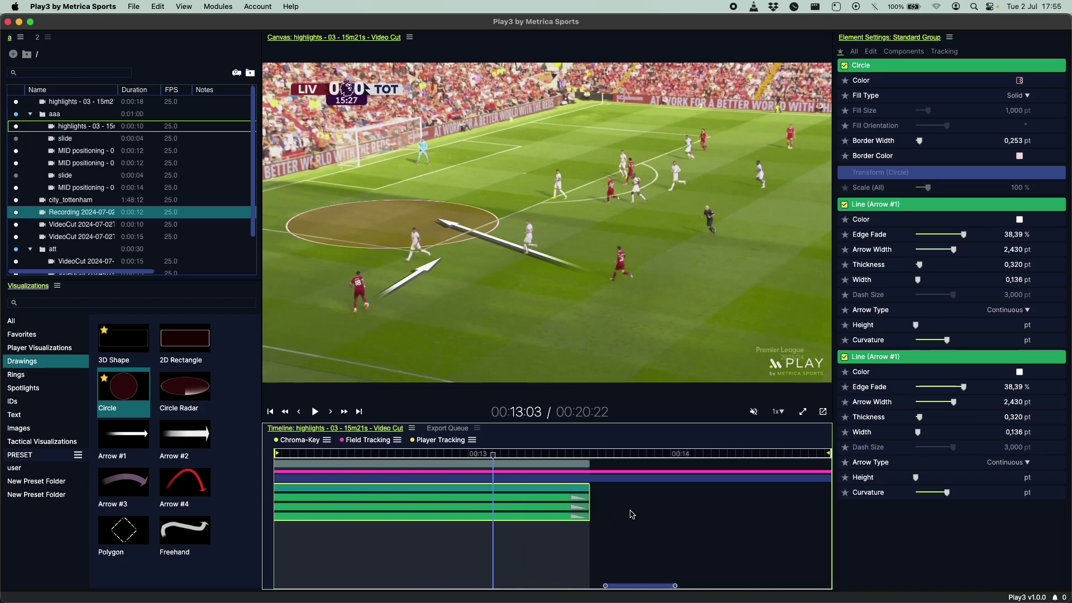
scroll(631, 512, "left", 10)
scroll(631, 513, "right", 8)
scroll(631, 515, "left", 6)
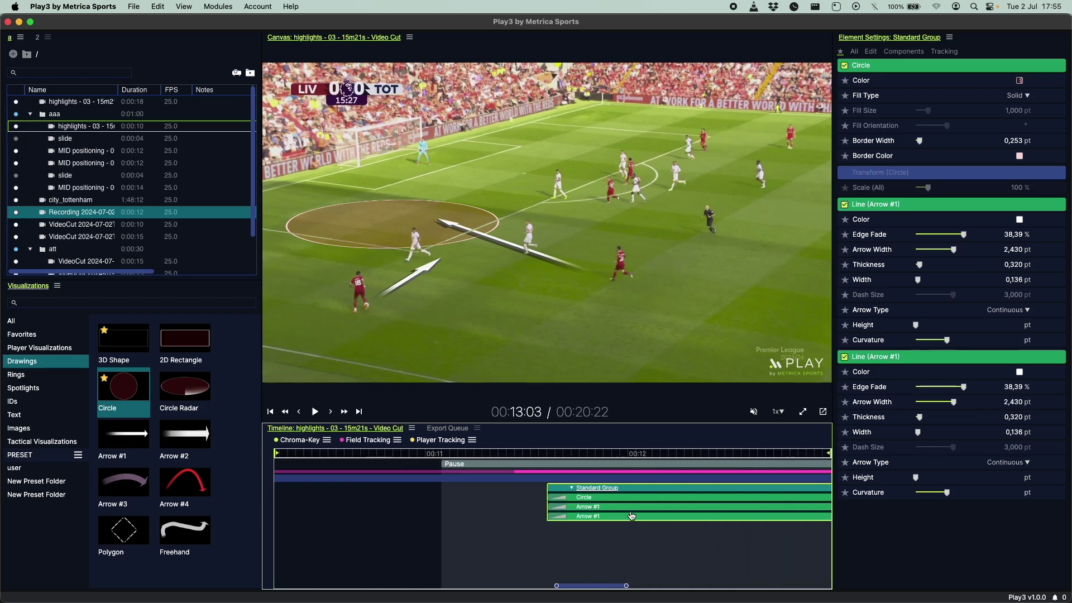
scroll(631, 515, "right", 4)
scroll(631, 515, "left", 5)
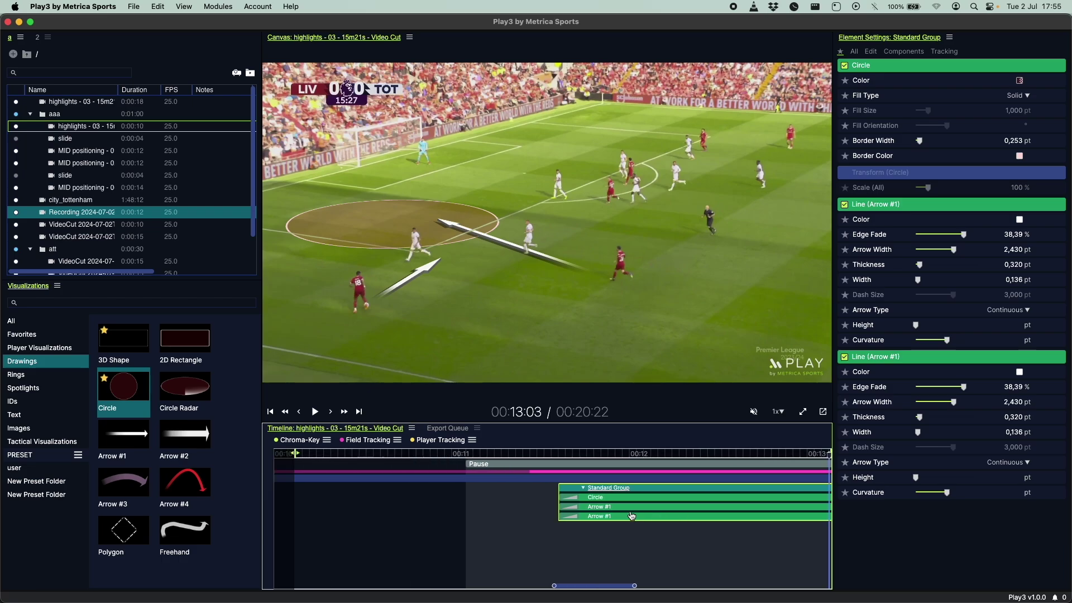
scroll(632, 515, "down", 3)
scroll(631, 516, "down", 2)
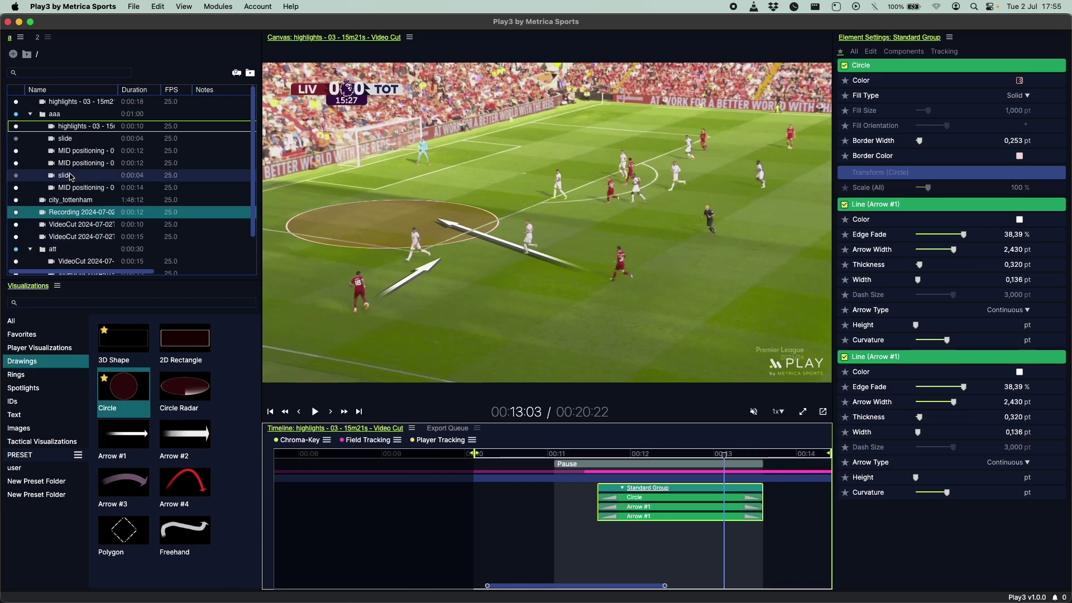
left_click(61, 176)
left_click(51, 164)
right_click(51, 166)
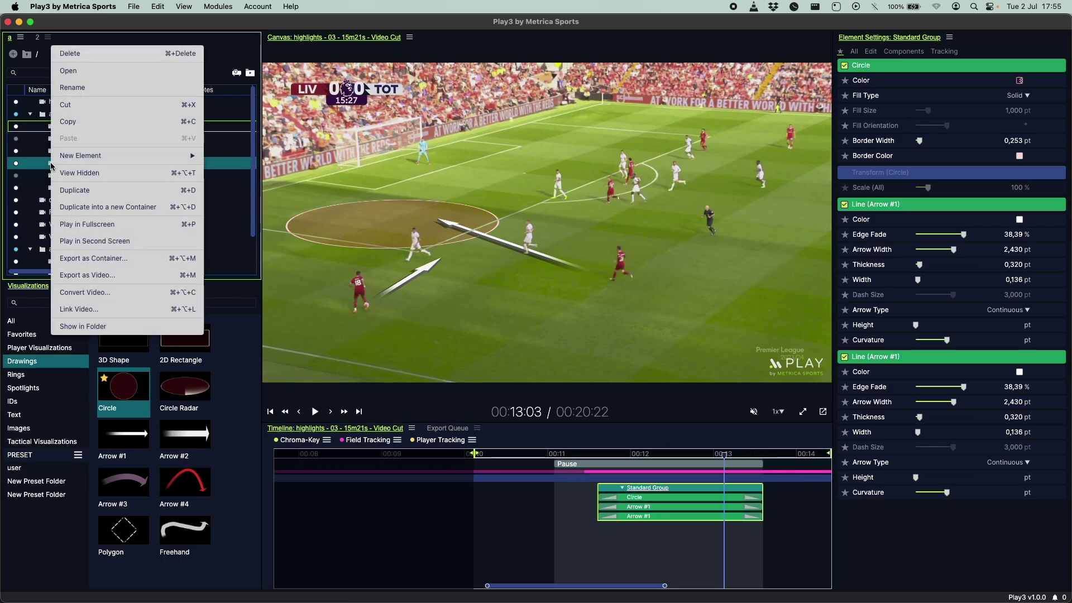
left_click(29, 155)
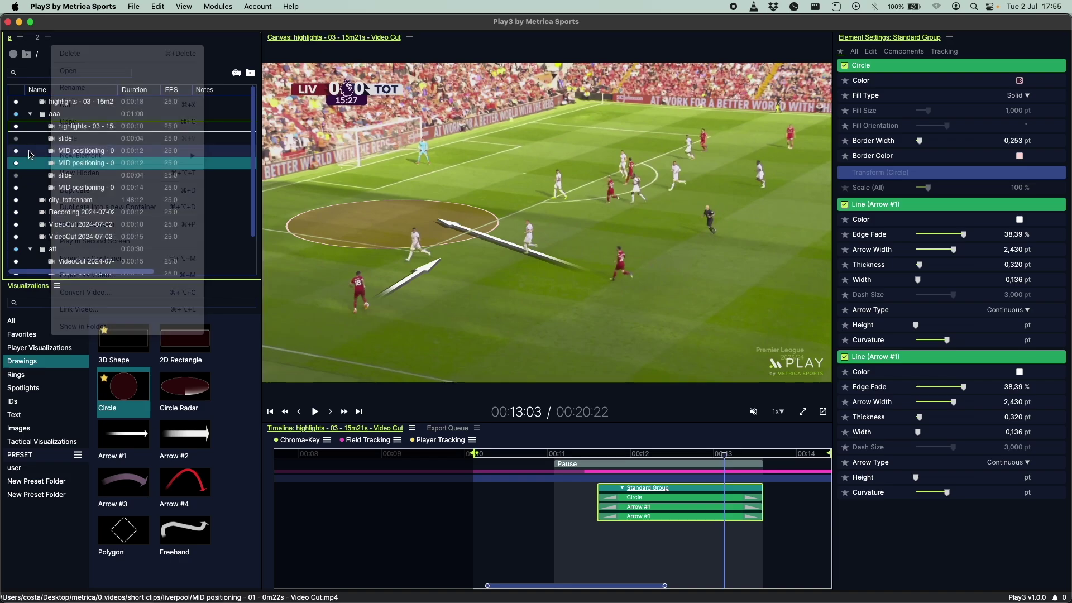
Collapse the aaa folder, set it up for export as video and save the output as untitled.mp4 on the Desktop
left_click(30, 114)
right_click(55, 115)
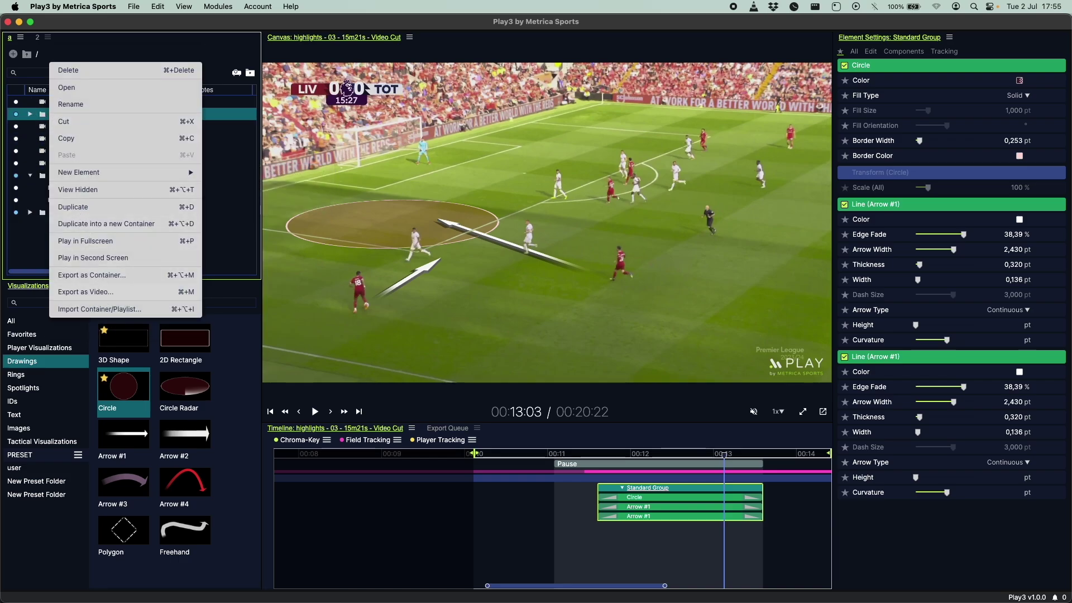
left_click(95, 292)
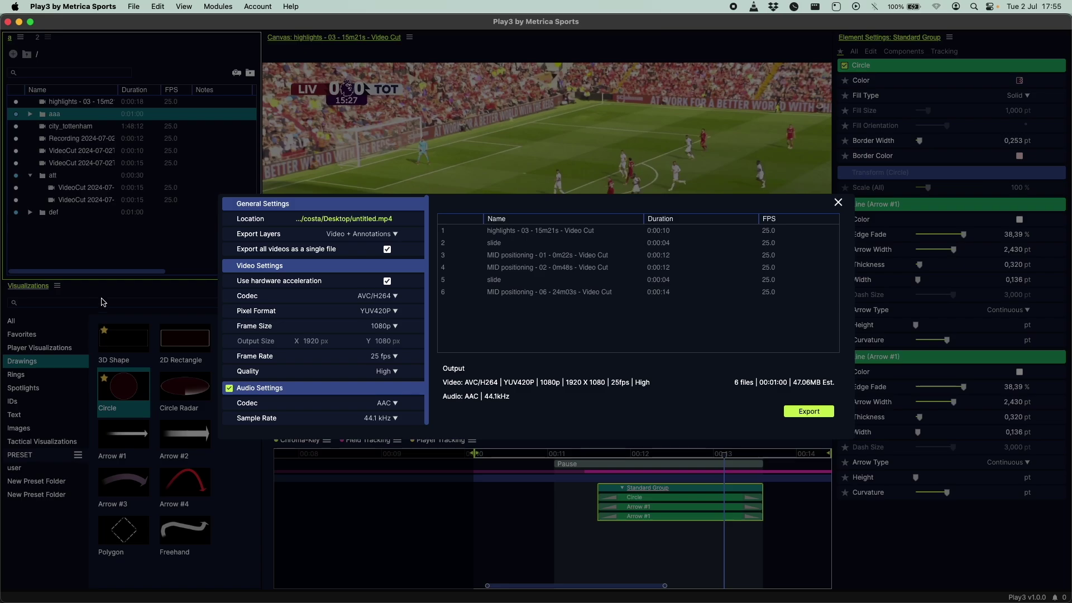
left_click(351, 221)
left_click(353, 226)
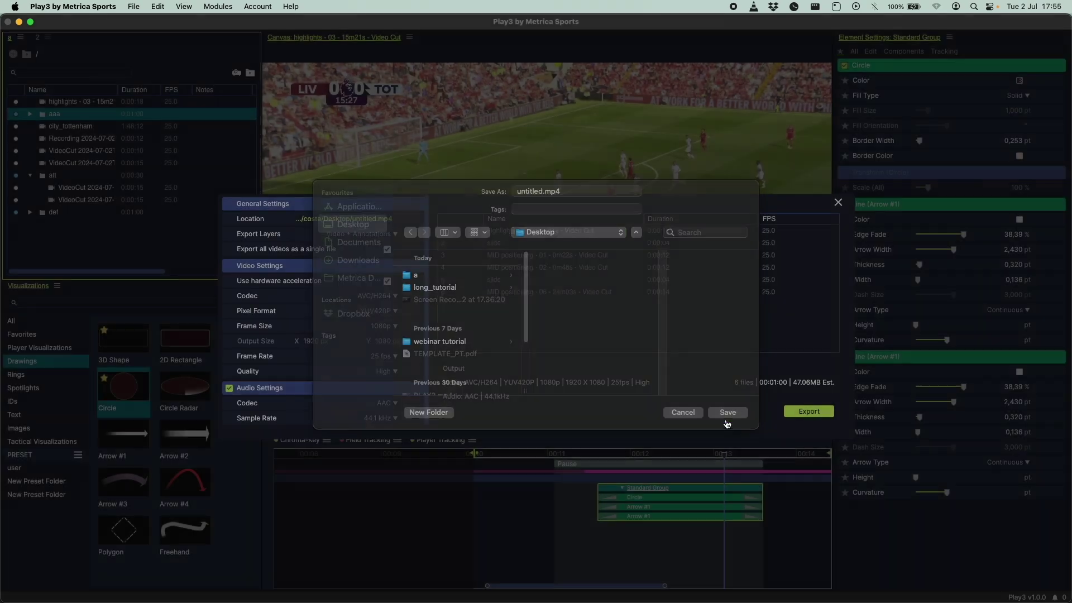
left_click(726, 415)
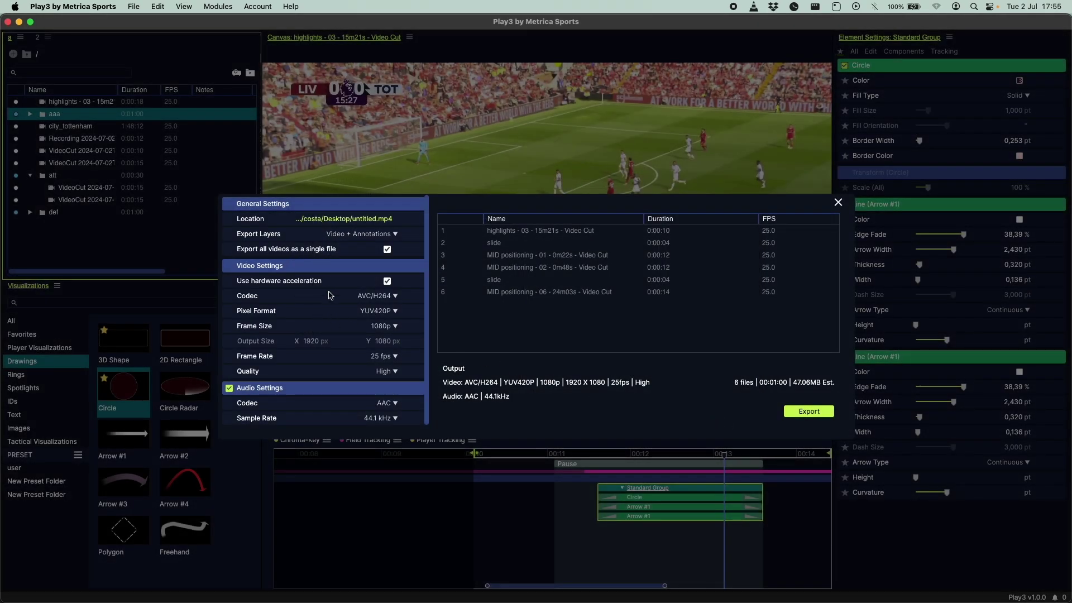
Review the available frame size and quality options for the video export, keeping 1080p and High
left_click(389, 327)
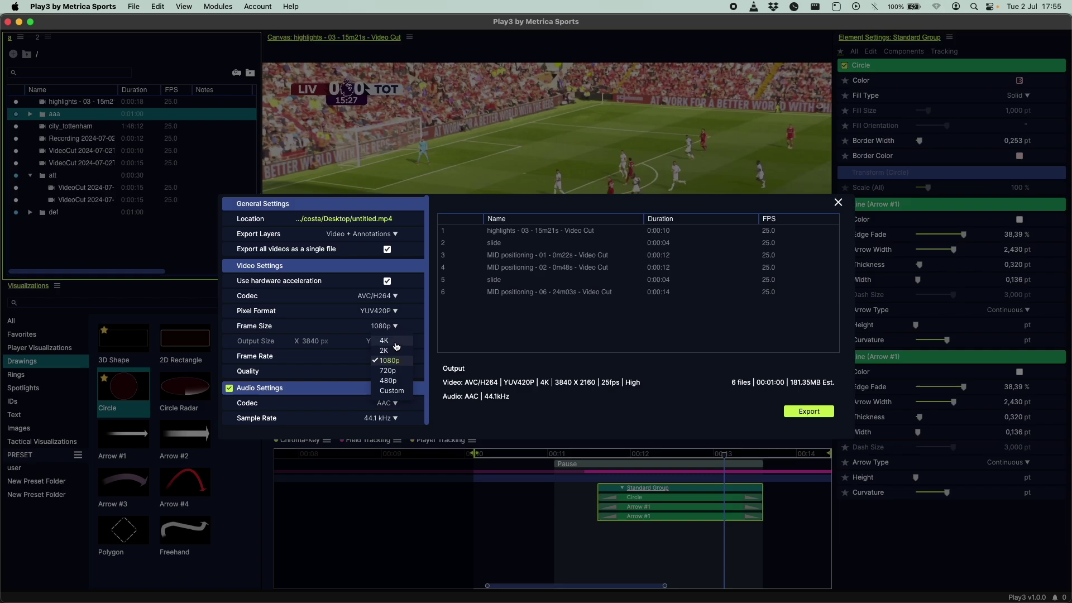
left_click(389, 327)
left_click(388, 371)
left_click(397, 384)
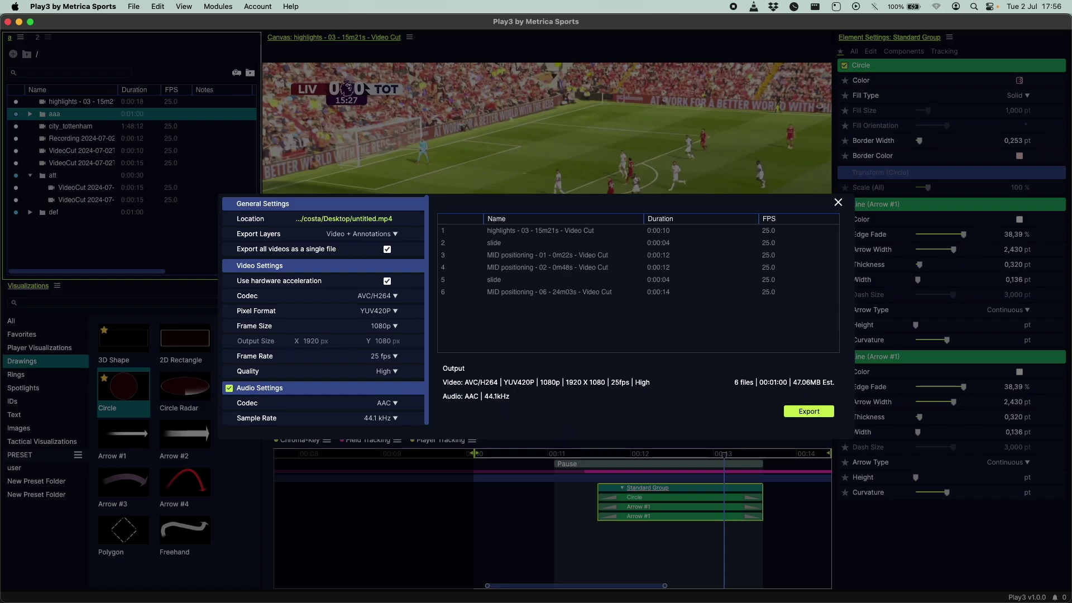
Switch the audio settings off and back on, and start exporting the aaa playlist with audio included
left_click(229, 389)
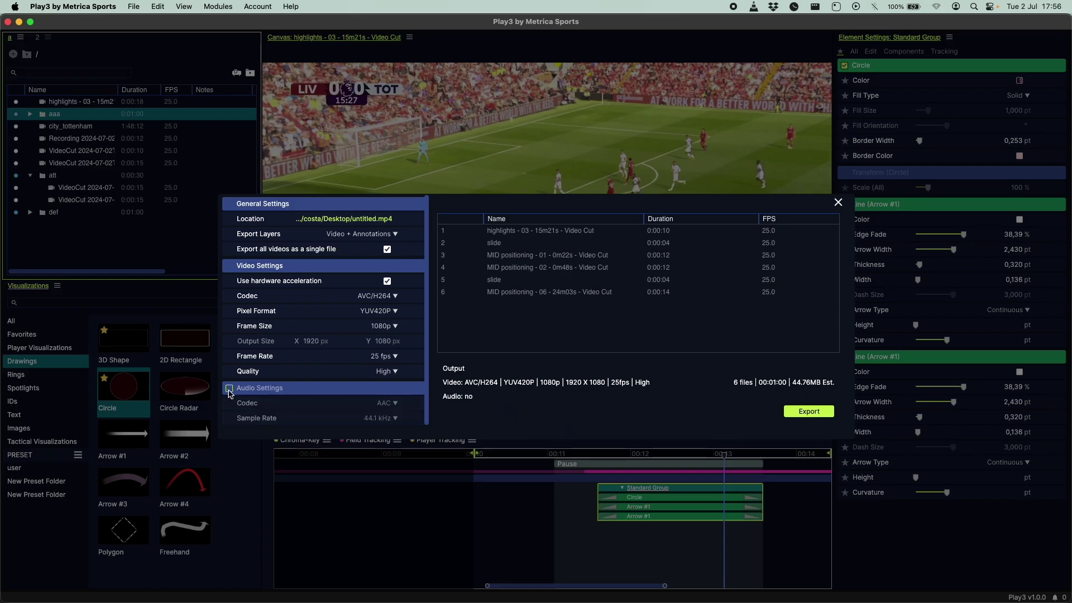
left_click(229, 389)
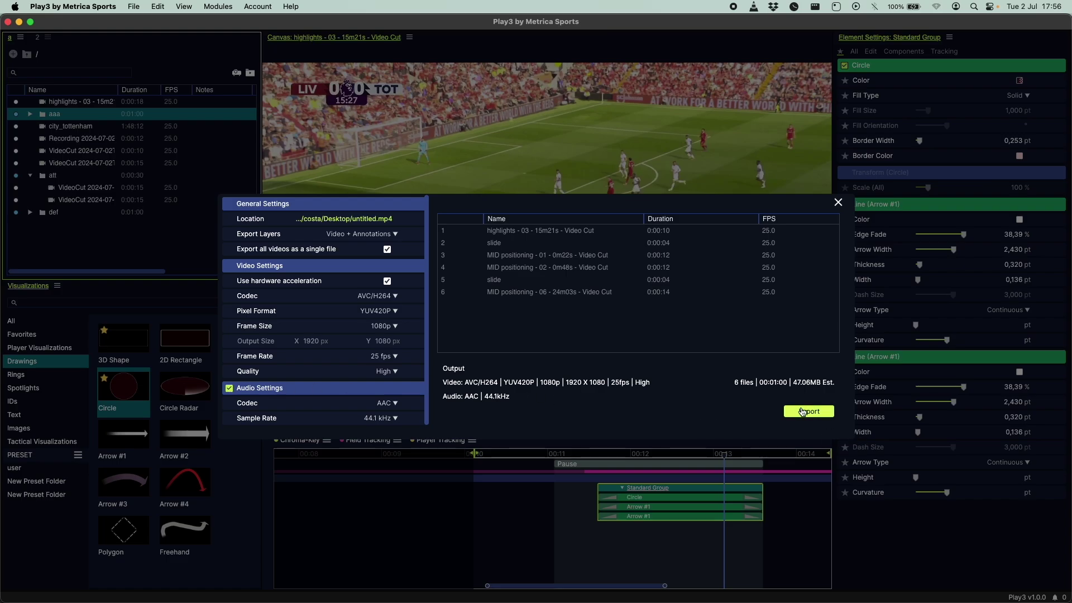
left_click(803, 411)
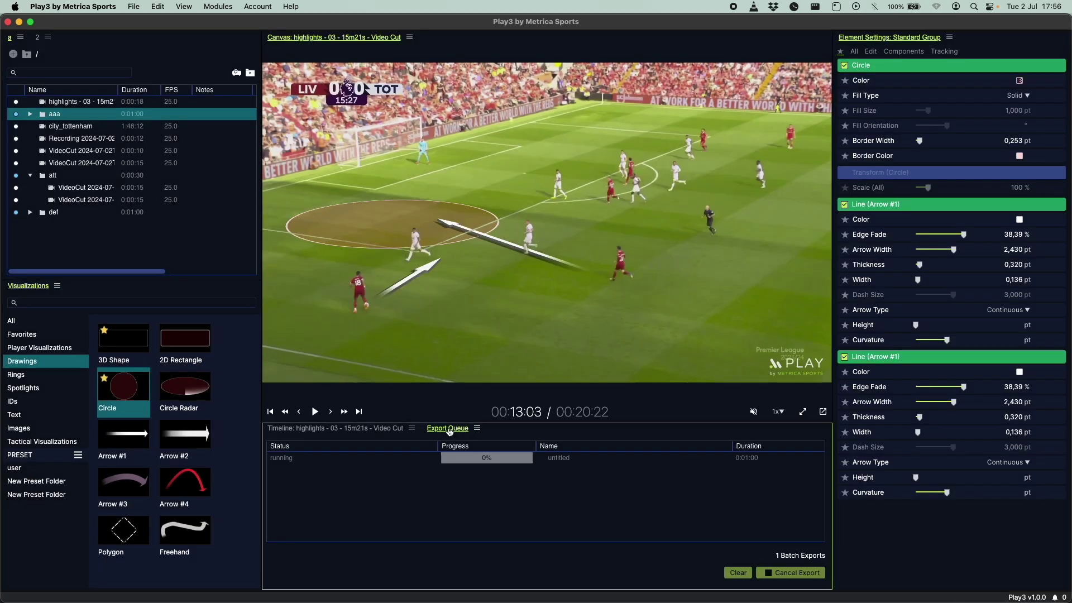
Dock the Export Queue beneath the Element Settings and reduce its height
left_click_drag(449, 430, 949, 362)
left_click_drag(954, 316, 955, 377)
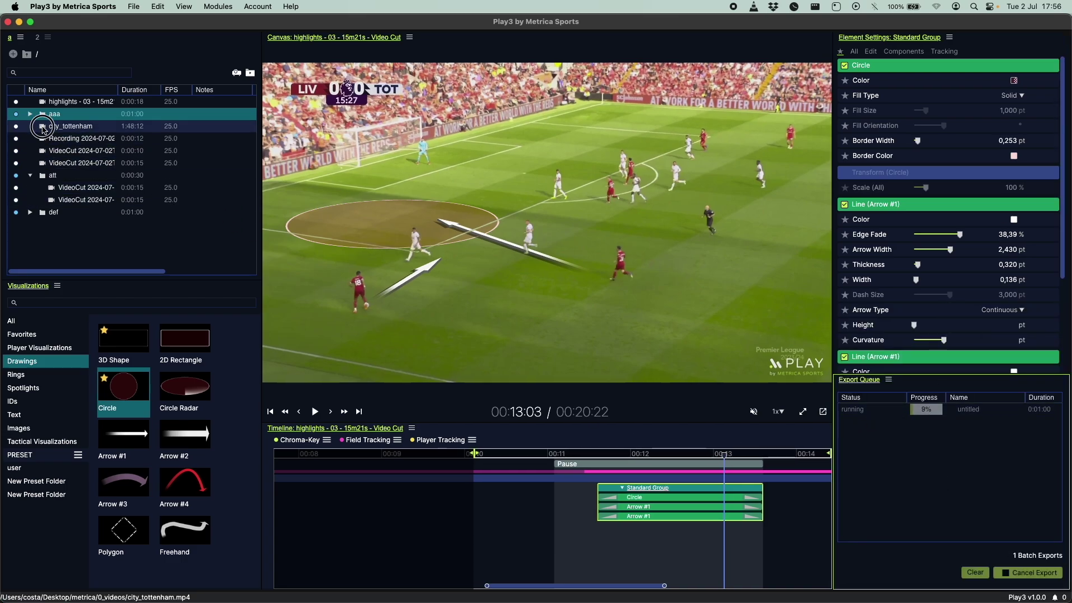
Open the city_tottenham recording clip from 2024-07-02 and move the playhead to 25:07:15
left_click(45, 127)
double_click(44, 139)
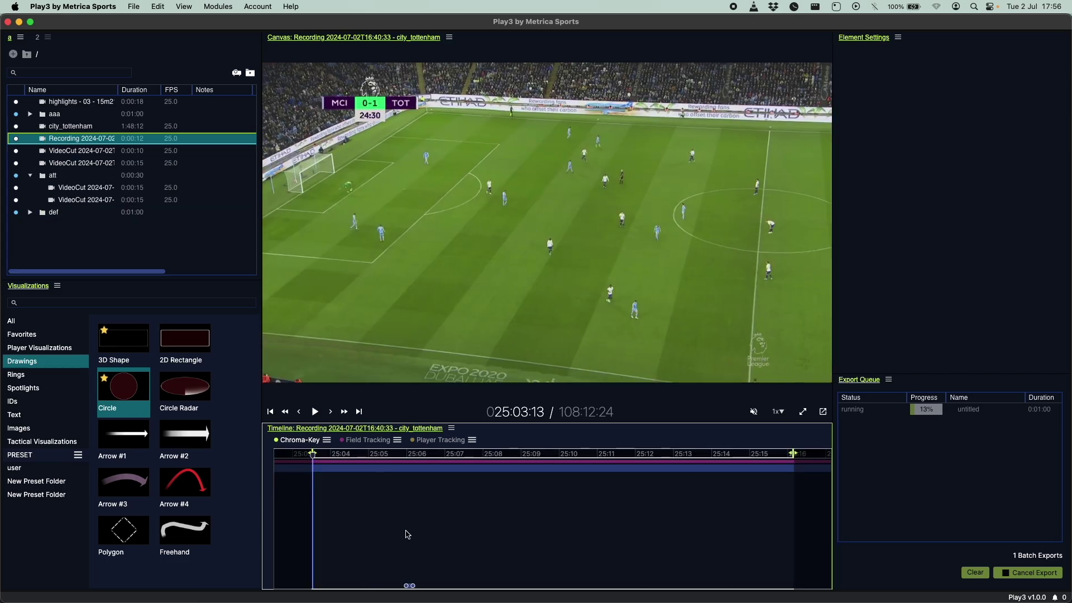
left_click_drag(338, 497, 467, 500)
Export the city_tottenham recording clip as a container file, untitled.pl3container, with a 10 s offset
right_click(44, 139)
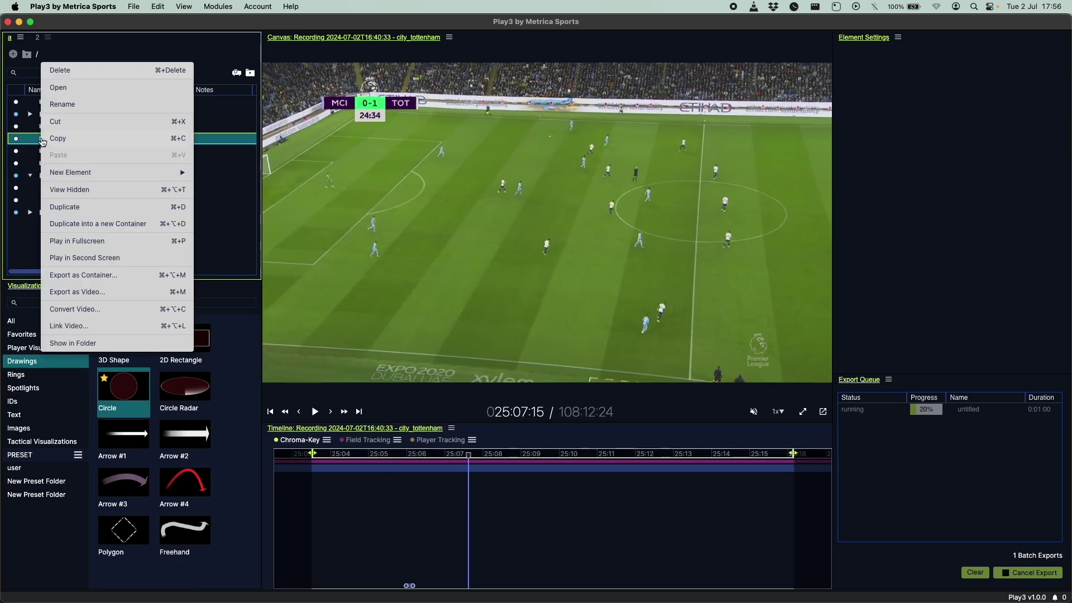
left_click(126, 278)
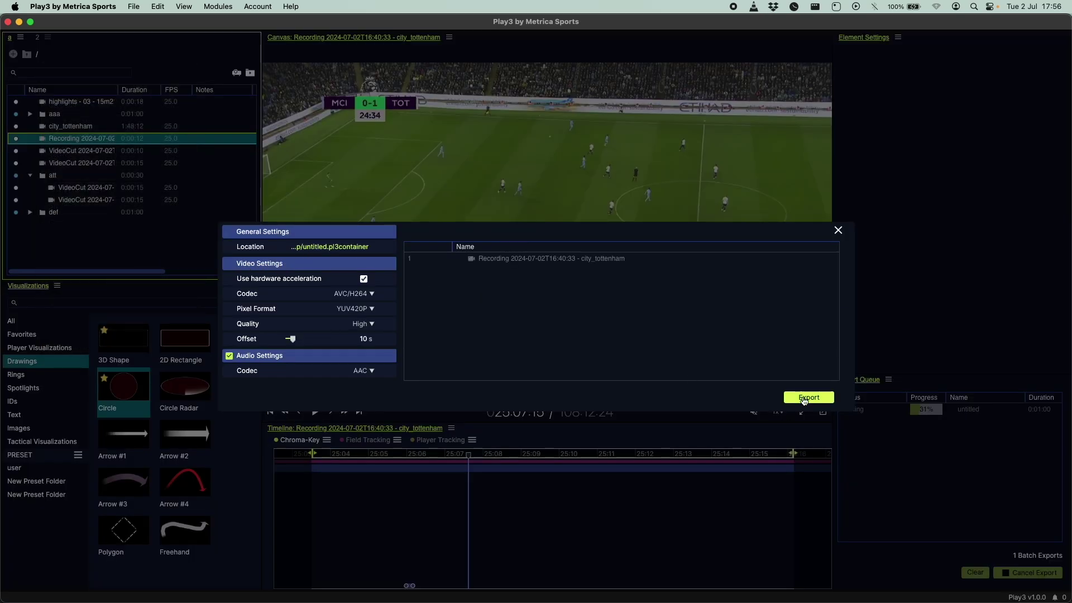
left_click(806, 399)
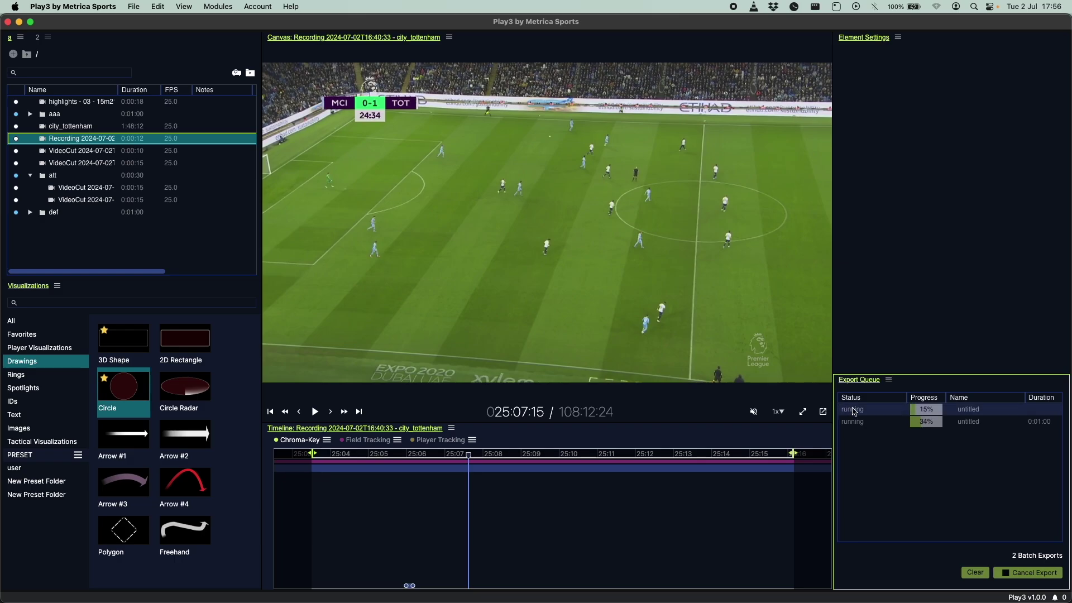